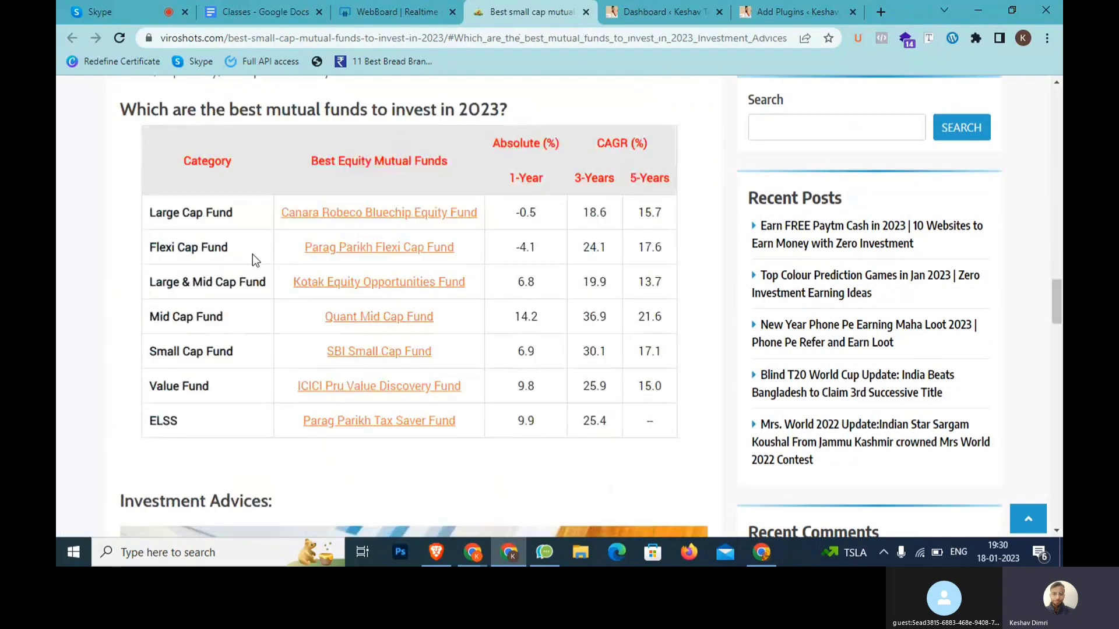
Step: Jump to the Tax Benefits of Investing in Mutual Funds section through the article's table of contents and highlight its heading and paragraph
{"action": "left_click_drag", "start_coordinate": [1059, 306], "coordinate": [1058, 141]}
{"action": "scroll", "coordinate": [428, 368], "scroll_direction": "down", "scroll_amount": 4}
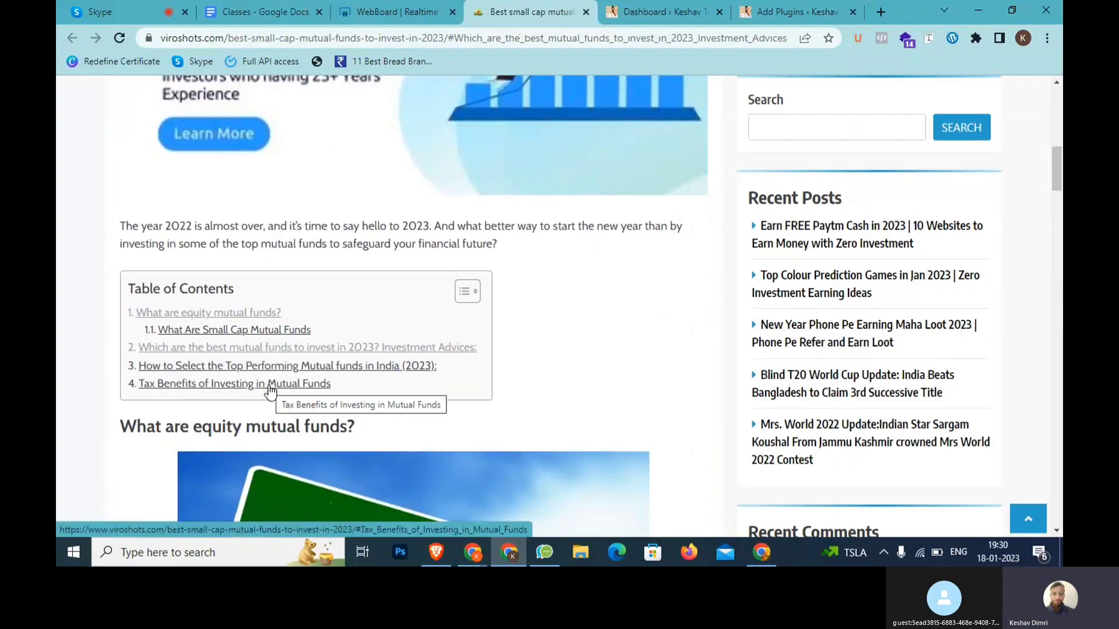
{"action": "left_click", "coordinate": [270, 385]}
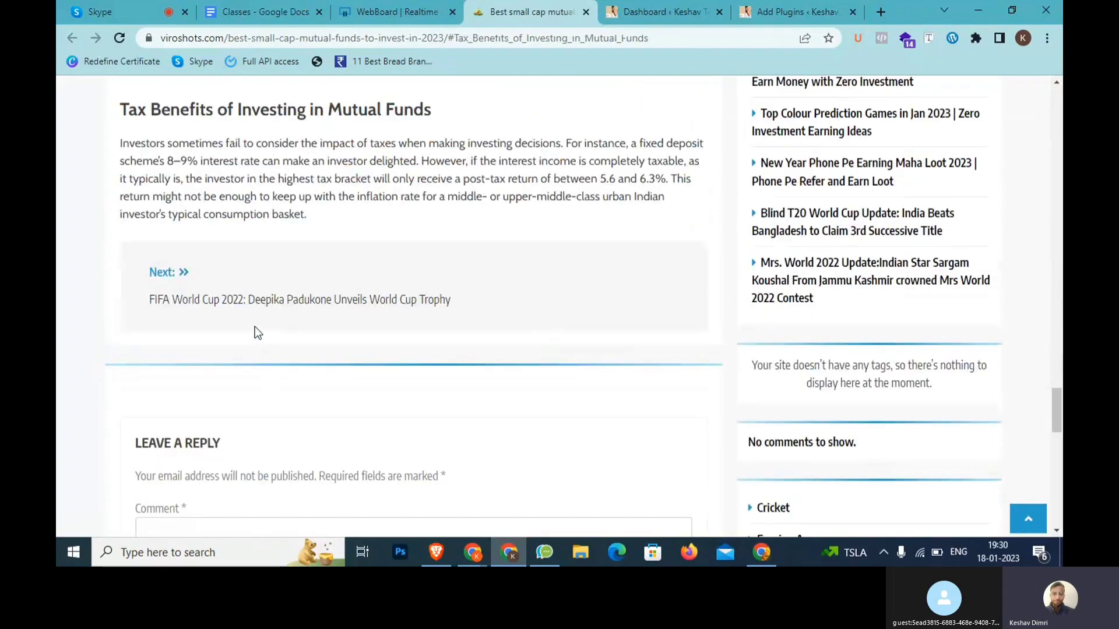
{"action": "left_click_drag", "start_coordinate": [316, 249], "coordinate": [111, 137]}
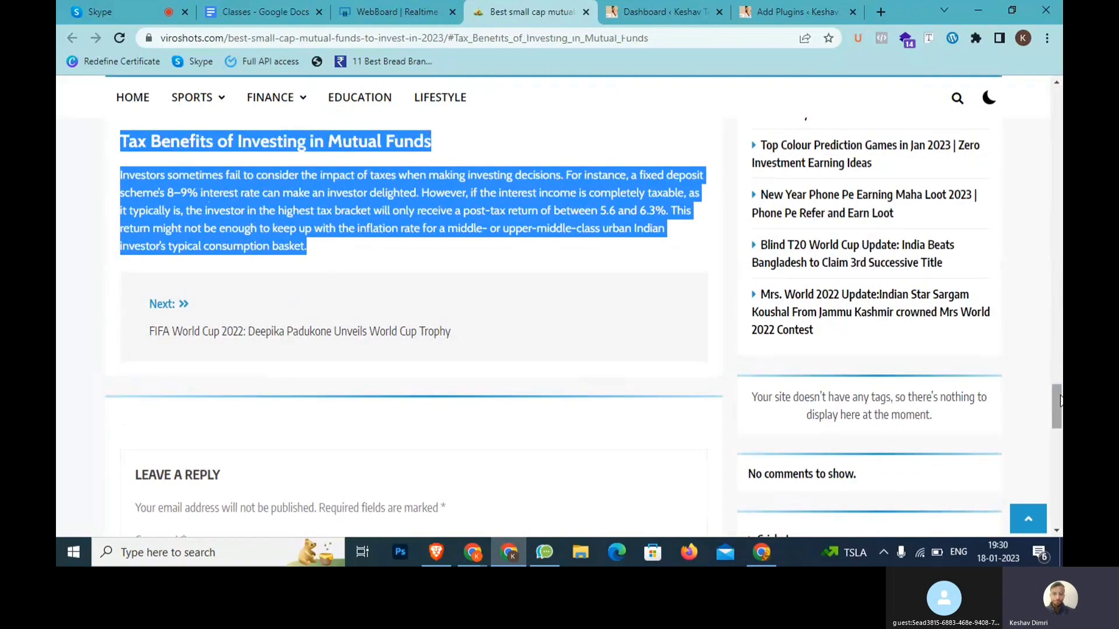
{"action": "left_click_drag", "start_coordinate": [1059, 397], "coordinate": [1061, 262]}
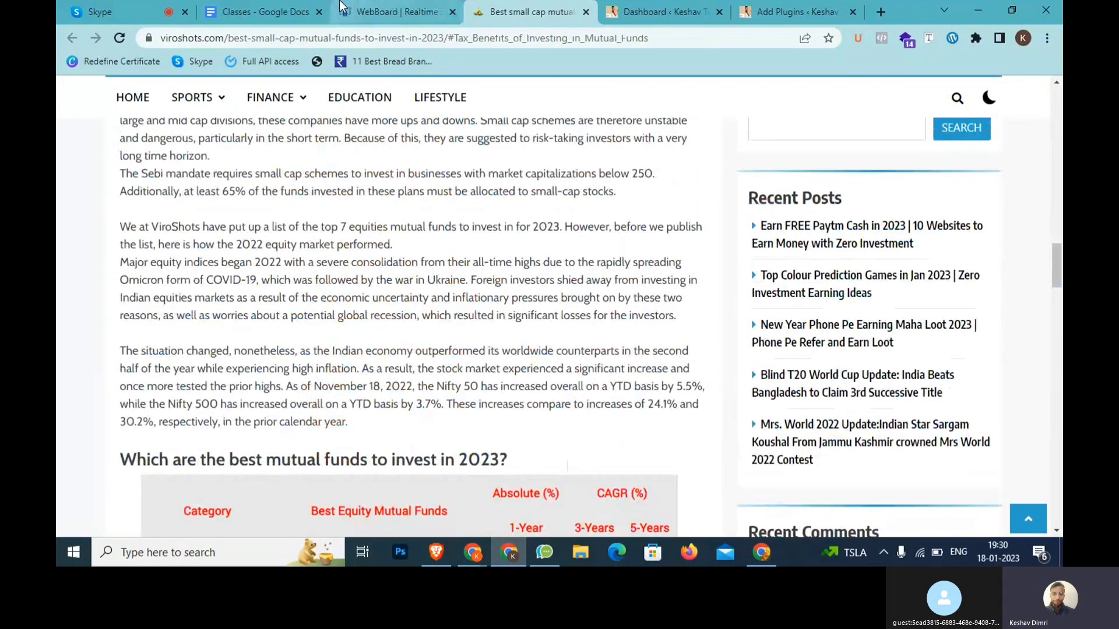
Step: Switch to the WebBoard whiteboard, handwrite "User → Index" and draw a frame around it
{"action": "left_click", "coordinate": [392, 11]}
{"action": "left_click_drag", "start_coordinate": [196, 170], "coordinate": [210, 254]}
{"action": "mouse_move", "coordinate": [225, 184]}
{"action": "left_mouse_down"}
{"action": "mouse_move", "coordinate": [233, 215]}
{"action": "mouse_move", "coordinate": [234, 205]}
{"action": "mouse_move", "coordinate": [221, 243]}
{"action": "left_mouse_up"}
{"action": "left_click_drag", "start_coordinate": [272, 185], "coordinate": [263, 256]}
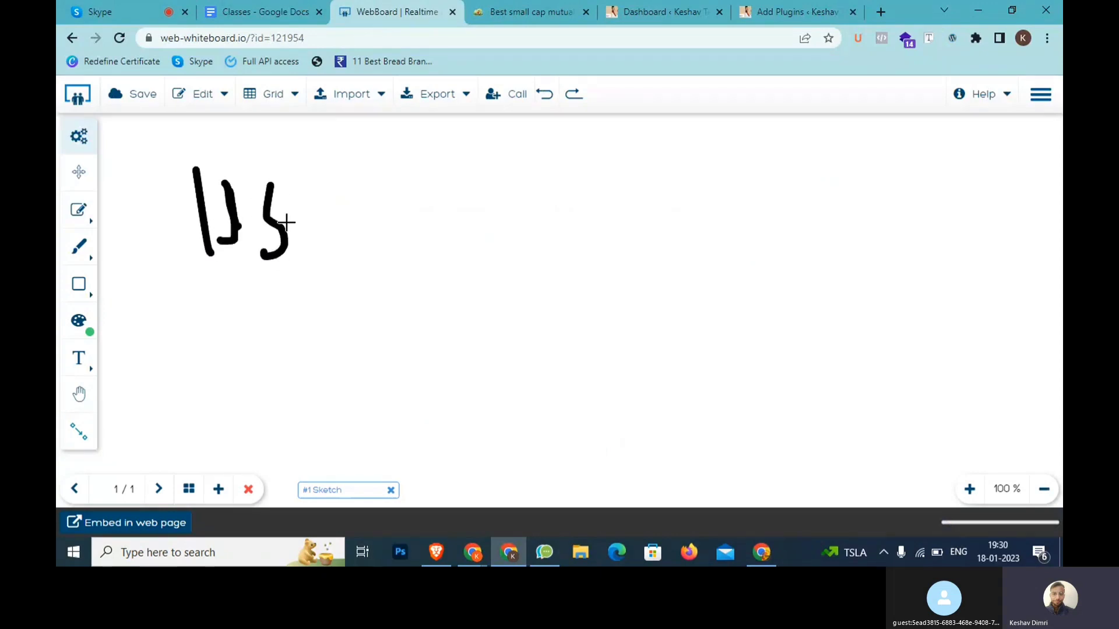
{"action": "mouse_move", "coordinate": [297, 220]}
{"action": "left_mouse_down"}
{"action": "mouse_move", "coordinate": [364, 215]}
{"action": "mouse_move", "coordinate": [396, 254]}
{"action": "mouse_move", "coordinate": [528, 221]}
{"action": "mouse_move", "coordinate": [532, 281]}
{"action": "left_mouse_up"}
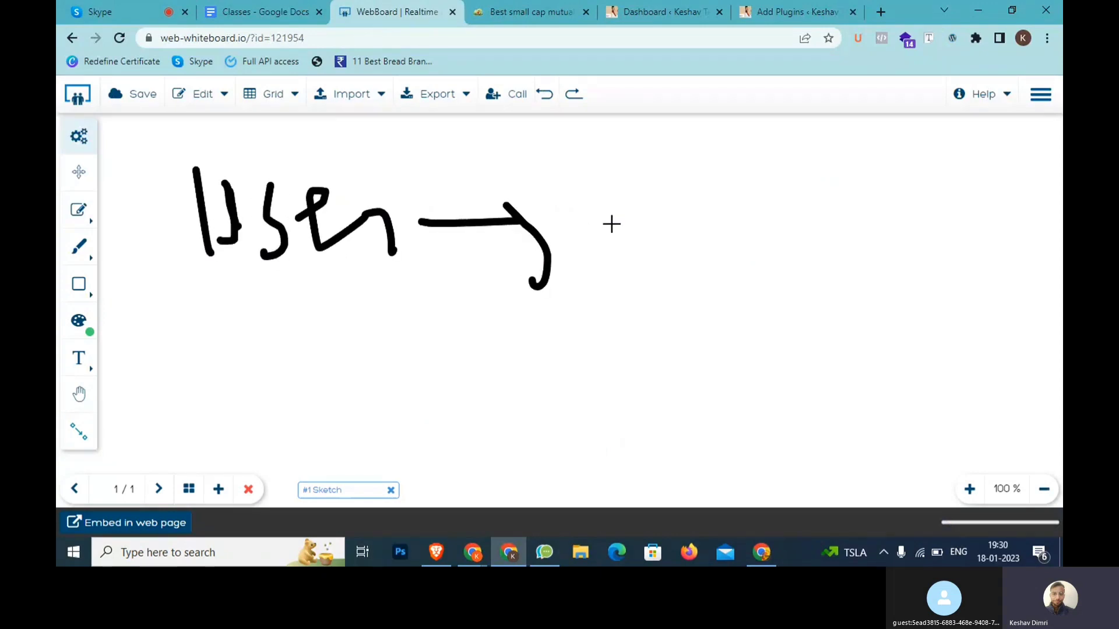
{"action": "mouse_move", "coordinate": [632, 223]}
{"action": "left_mouse_down"}
{"action": "mouse_move", "coordinate": [600, 187]}
{"action": "mouse_move", "coordinate": [613, 265]}
{"action": "mouse_move", "coordinate": [675, 220]}
{"action": "mouse_move", "coordinate": [727, 243]}
{"action": "mouse_move", "coordinate": [771, 223]}
{"action": "mouse_move", "coordinate": [793, 252]}
{"action": "left_mouse_up"}
{"action": "mouse_move", "coordinate": [840, 182]}
{"action": "left_mouse_down"}
{"action": "mouse_move", "coordinate": [727, 150]}
{"action": "mouse_move", "coordinate": [290, 145]}
{"action": "mouse_move", "coordinate": [185, 169]}
{"action": "mouse_move", "coordinate": [320, 305]}
{"action": "mouse_move", "coordinate": [864, 265]}
{"action": "mouse_move", "coordinate": [871, 186]}
{"action": "left_mouse_up"}
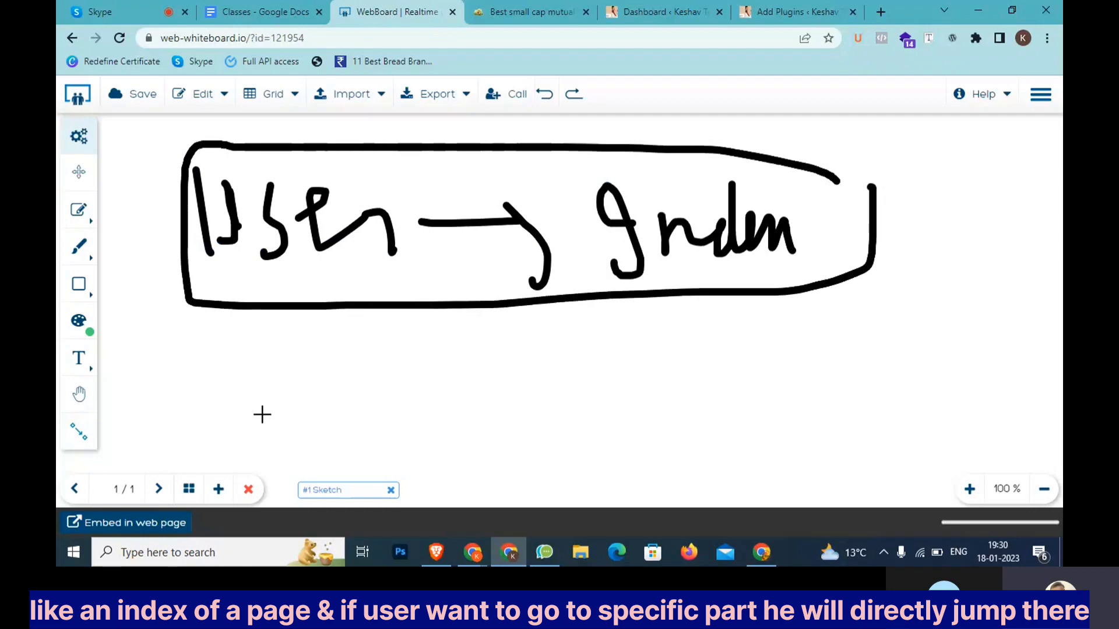
Step: Handwrite "Index → Chapter →" below the framed text and underline the word Chapter twice
{"action": "mouse_move", "coordinate": [260, 412]}
{"action": "left_mouse_down"}
{"action": "mouse_move", "coordinate": [245, 403]}
{"action": "mouse_move", "coordinate": [233, 434]}
{"action": "mouse_move", "coordinate": [345, 387]}
{"action": "mouse_move", "coordinate": [379, 408]}
{"action": "mouse_move", "coordinate": [438, 394]}
{"action": "mouse_move", "coordinate": [448, 421]}
{"action": "mouse_move", "coordinate": [537, 373]}
{"action": "mouse_move", "coordinate": [536, 408]}
{"action": "left_mouse_up"}
{"action": "left_click", "coordinate": [528, 364]}
{"action": "mouse_move", "coordinate": [580, 344]}
{"action": "left_mouse_down"}
{"action": "mouse_move", "coordinate": [582, 393]}
{"action": "mouse_move", "coordinate": [682, 365]}
{"action": "mouse_move", "coordinate": [707, 427]}
{"action": "mouse_move", "coordinate": [742, 390]}
{"action": "mouse_move", "coordinate": [867, 349]}
{"action": "mouse_move", "coordinate": [860, 363]}
{"action": "left_mouse_up"}
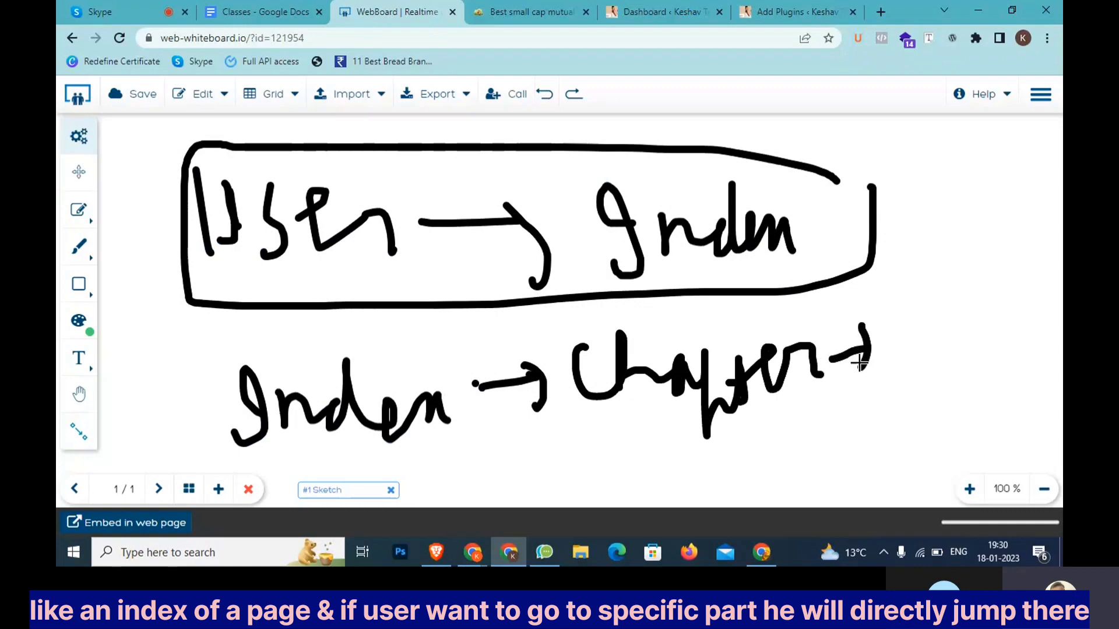
{"action": "left_click_drag", "start_coordinate": [631, 432], "coordinate": [848, 414]}
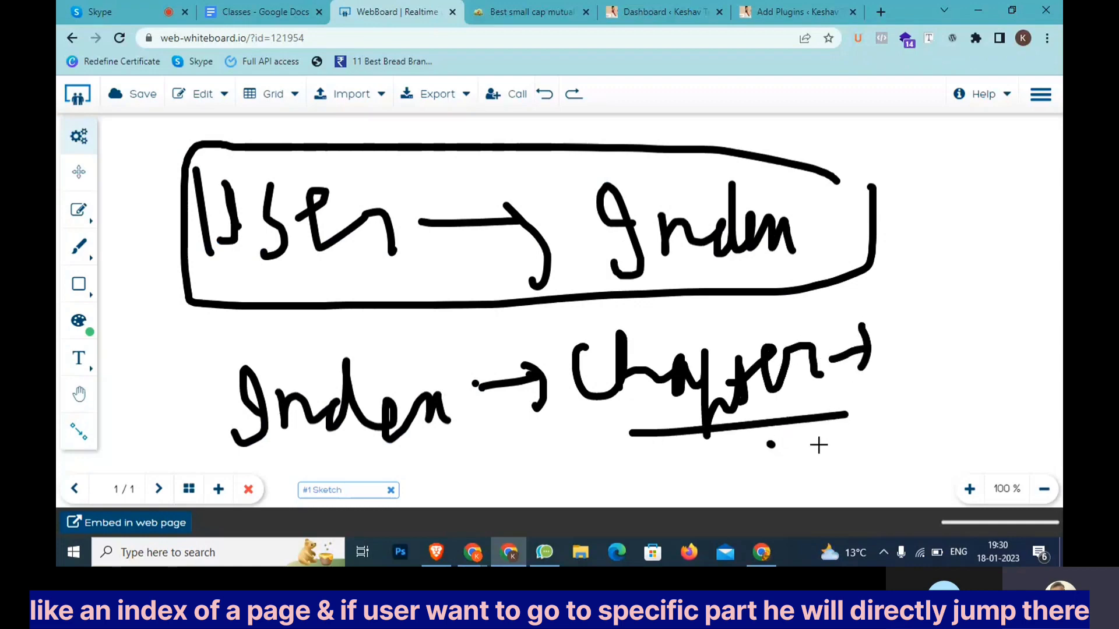
{"action": "left_click_drag", "start_coordinate": [769, 444], "coordinate": [855, 440]}
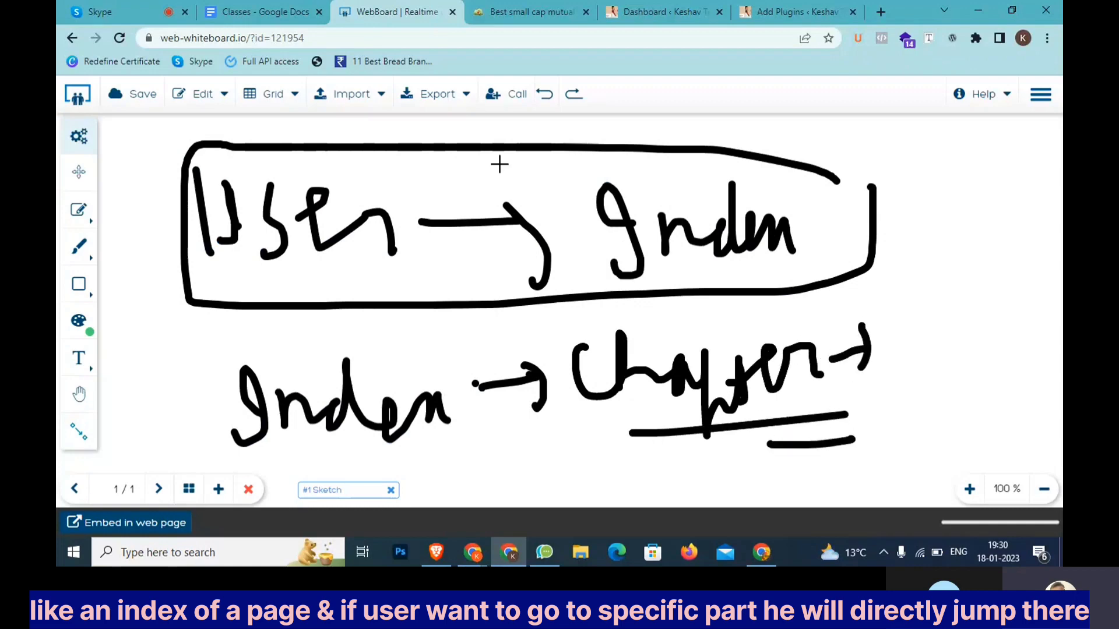
Step: Return to the mutual funds article, highlight the table of contents entries, and follow "How to Select the Top Performing Mutual funds in India (2023)", highlighting that section
{"action": "left_click", "coordinate": [485, 9]}
{"action": "scroll", "coordinate": [284, 204], "scroll_direction": "up", "scroll_amount": 10}
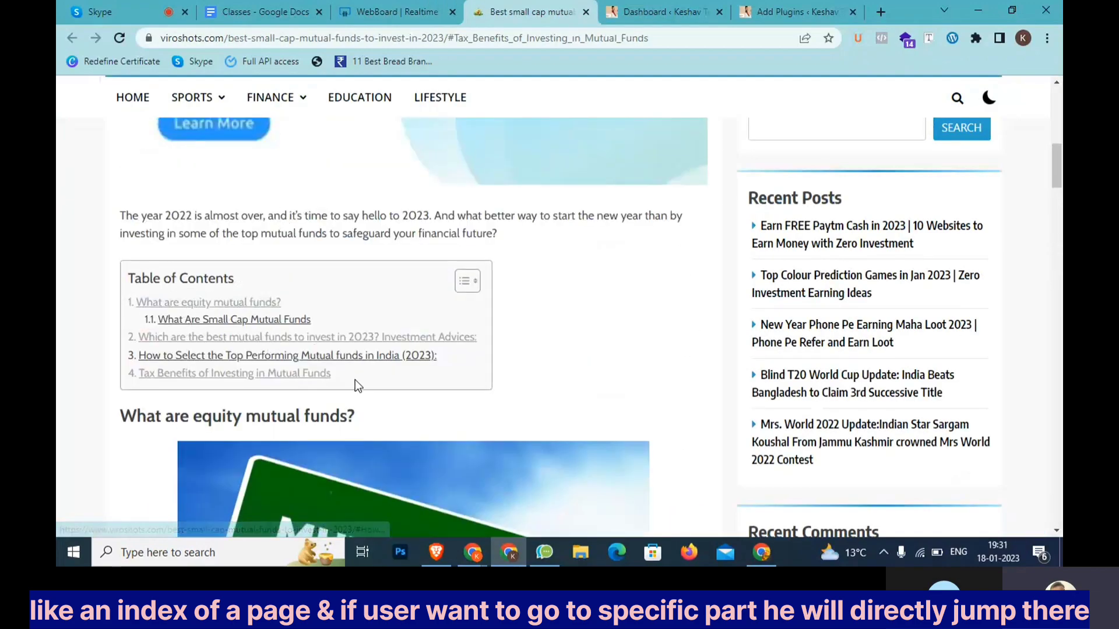
{"action": "left_click_drag", "start_coordinate": [355, 379], "coordinate": [142, 306]}
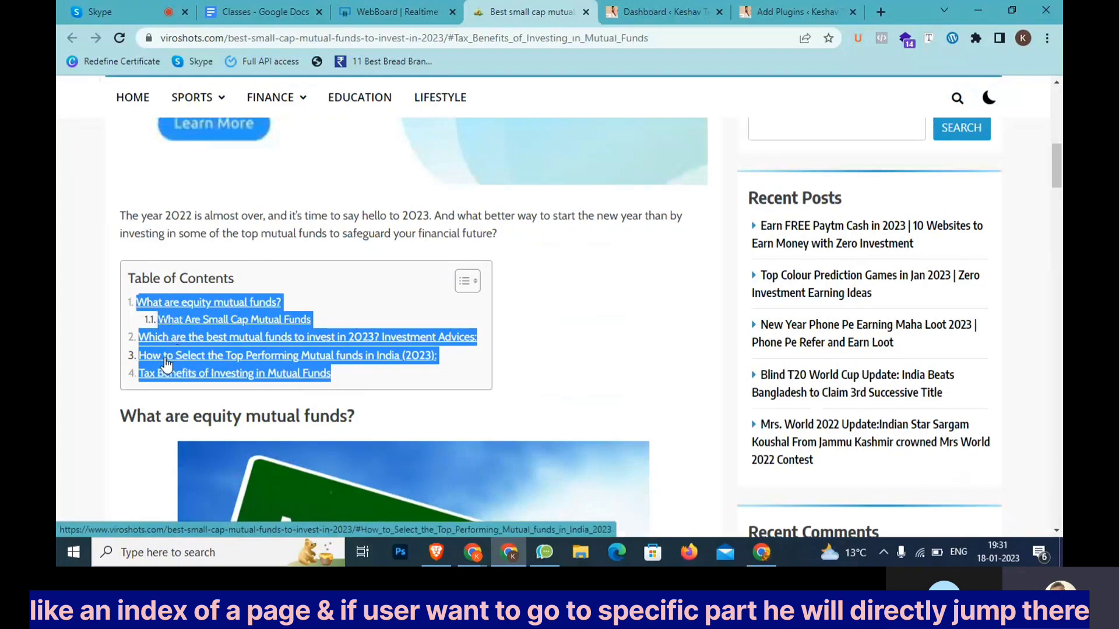
{"action": "left_click", "coordinate": [170, 362]}
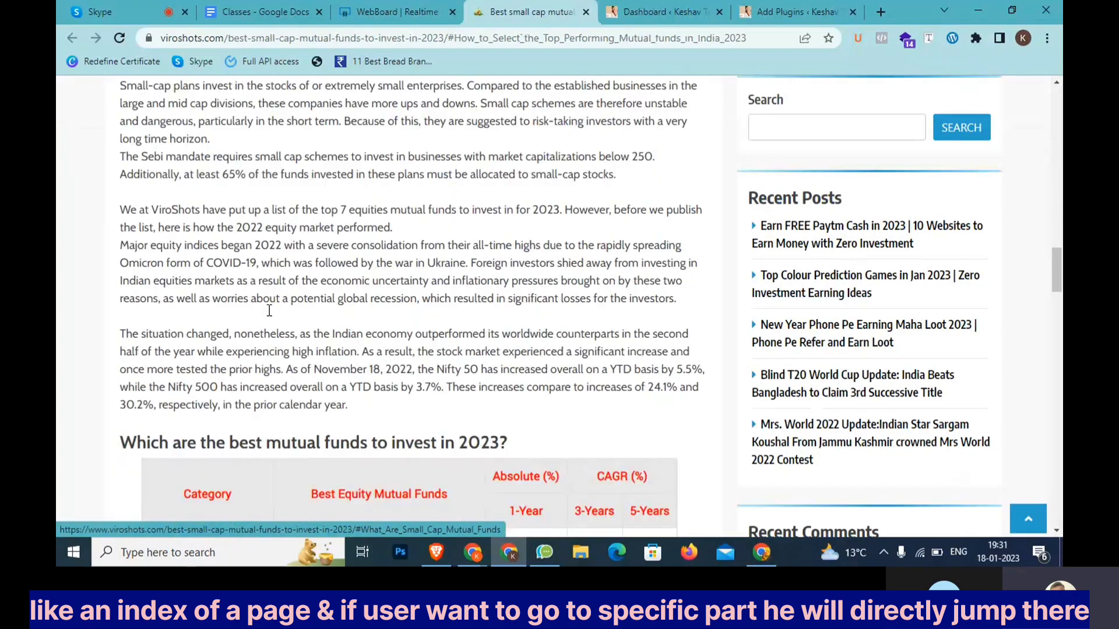
{"action": "left_click_drag", "start_coordinate": [121, 148], "coordinate": [305, 260]}
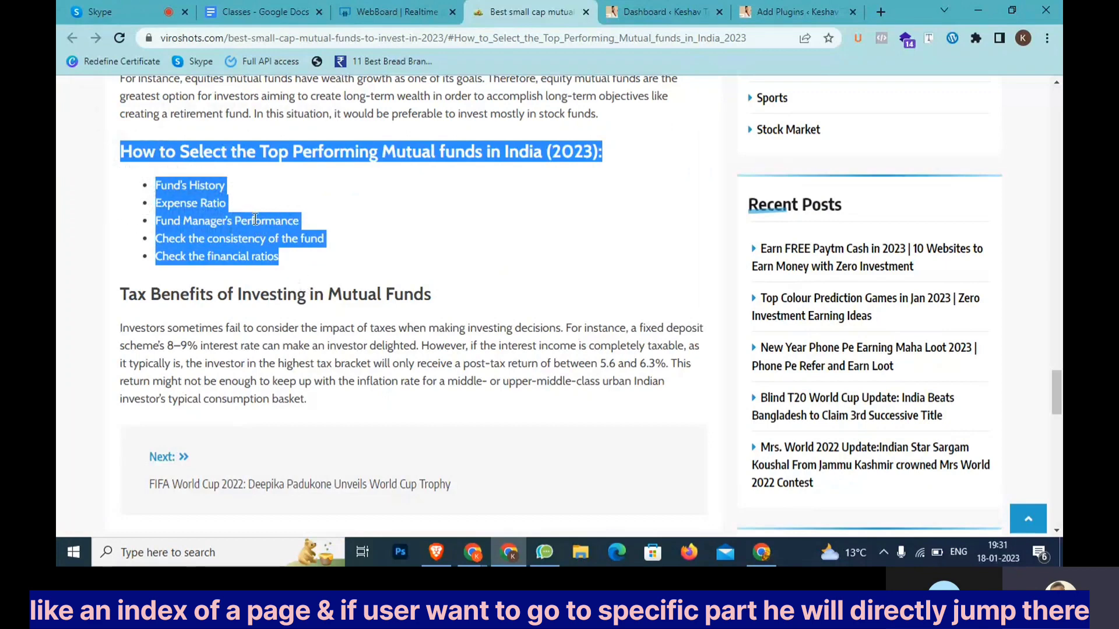
Step: Switch to the Classes document in Google Docs and review the class topics and the sample Table of Content
{"action": "left_click", "coordinate": [274, 11]}
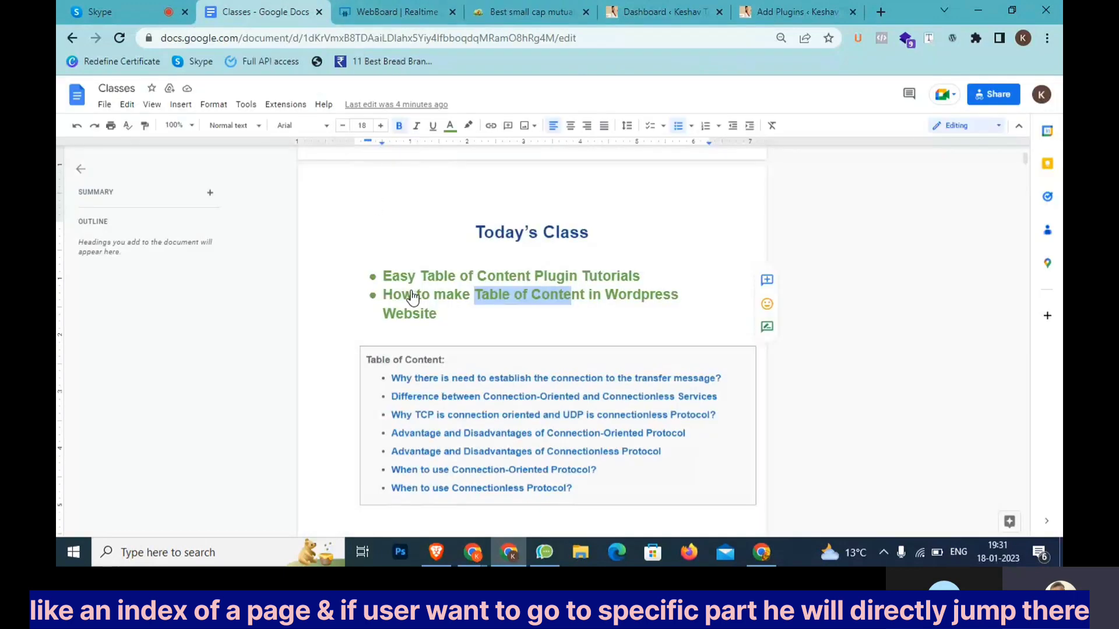
{"action": "scroll", "coordinate": [413, 239], "scroll_direction": "down", "scroll_amount": 3}
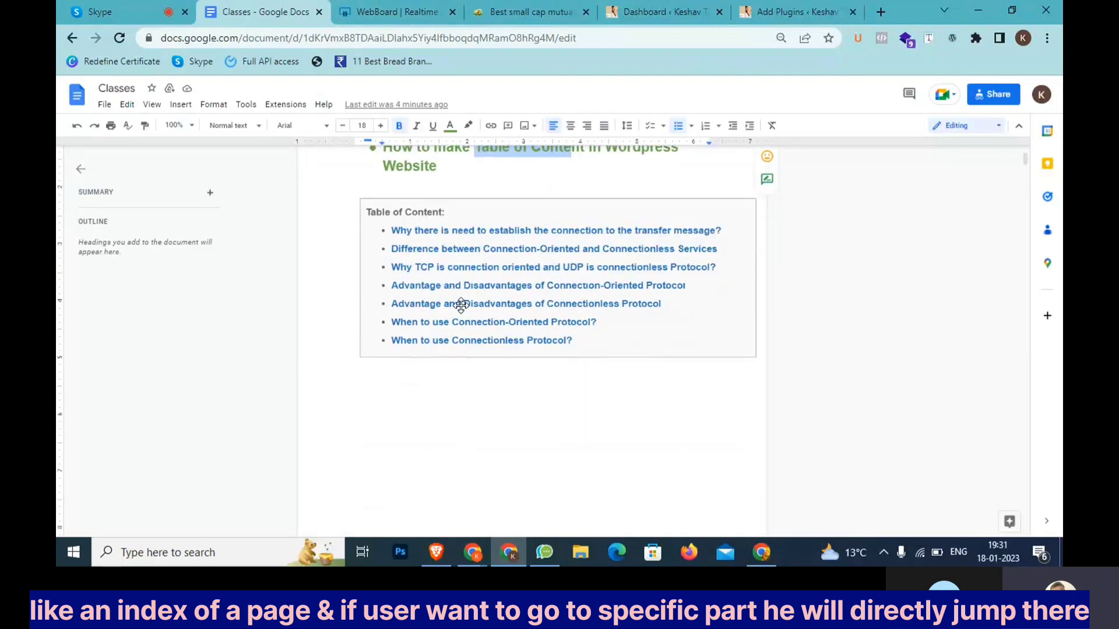
{"action": "scroll", "coordinate": [460, 303], "scroll_direction": "up", "scroll_amount": 1}
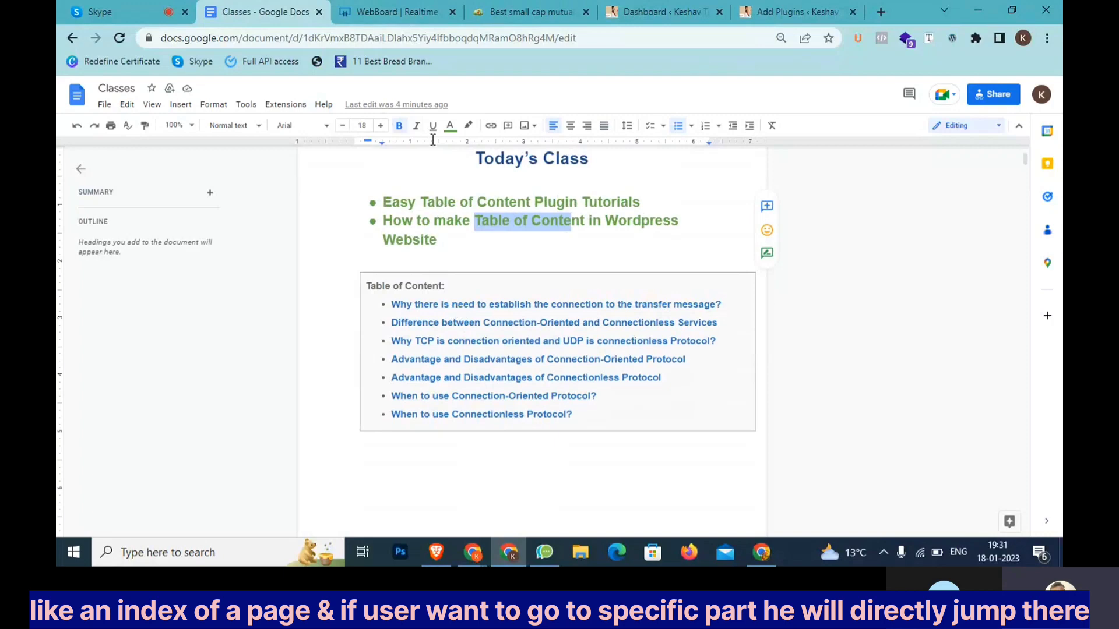
Step: Return to the WebBoard whiteboard, add two check marks beside the framed text, and delete all objects on the page
{"action": "left_click", "coordinate": [397, 11]}
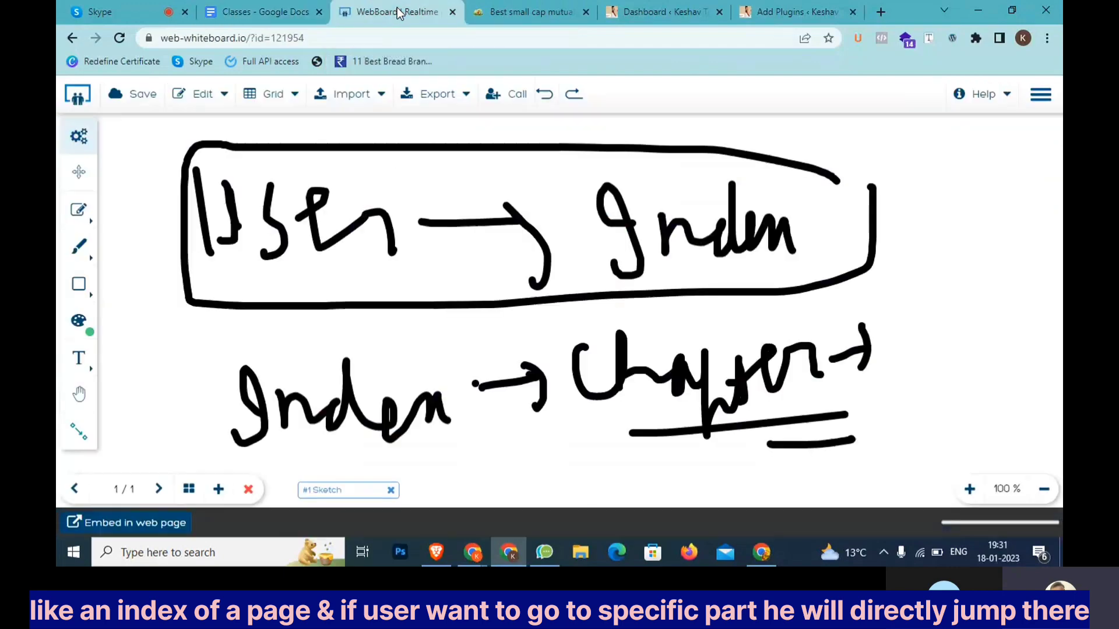
{"action": "mouse_move", "coordinate": [817, 222]}
{"action": "left_mouse_down"}
{"action": "mouse_move", "coordinate": [936, 177]}
{"action": "mouse_move", "coordinate": [827, 248]}
{"action": "mouse_move", "coordinate": [944, 211]}
{"action": "left_mouse_up"}
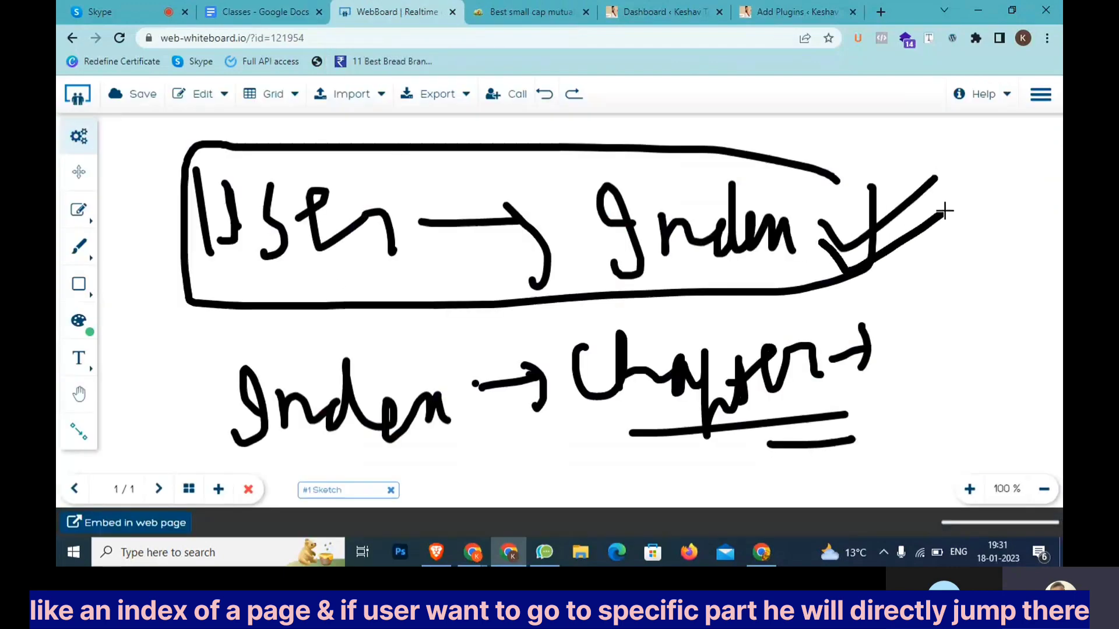
{"action": "left_click", "coordinate": [88, 215]}
{"action": "left_click", "coordinate": [157, 211]}
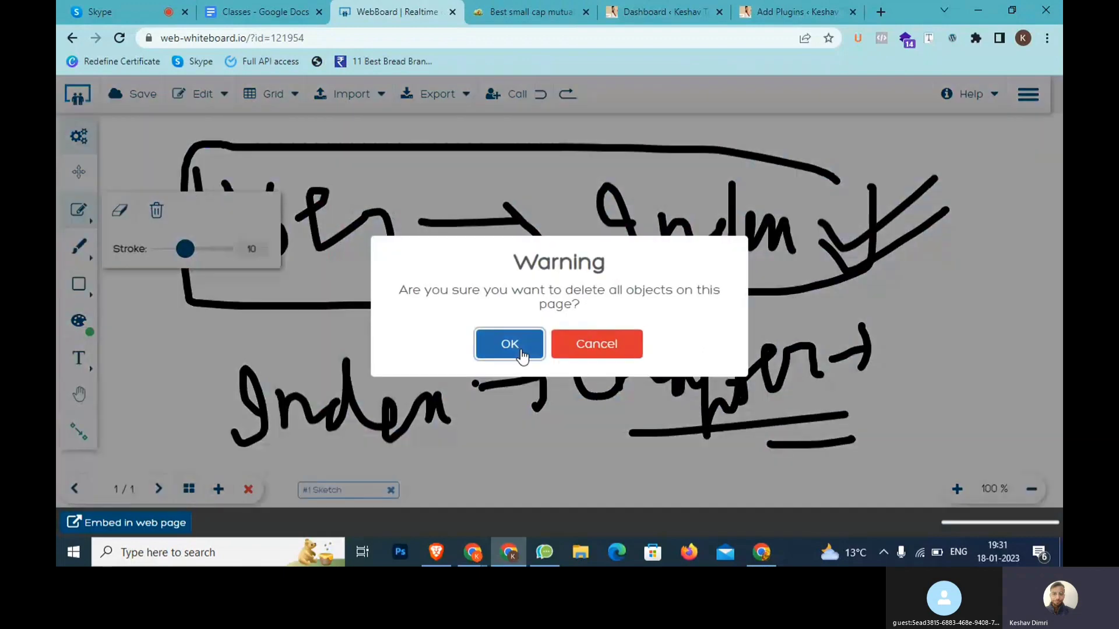
{"action": "left_click", "coordinate": [512, 344]}
Step: Return to the article and highlight the "How to Select the Top Performing Mutual funds" heading and the title "Best small cap mutual funds to invest in 2023"
{"action": "left_click", "coordinate": [516, 14]}
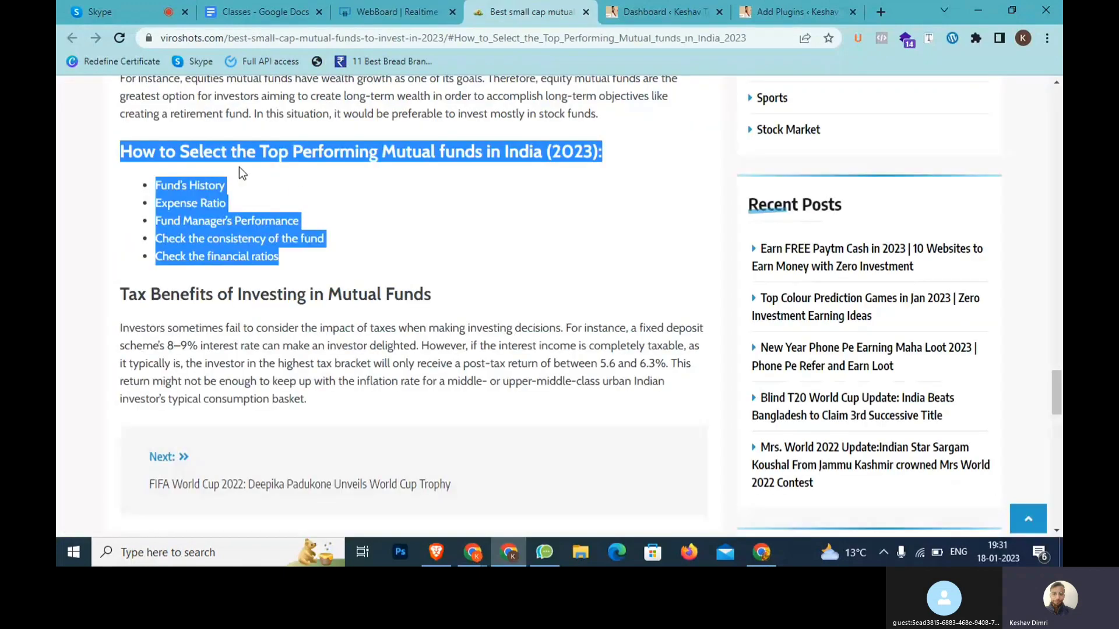
{"action": "left_click_drag", "start_coordinate": [231, 154], "coordinate": [136, 158]}
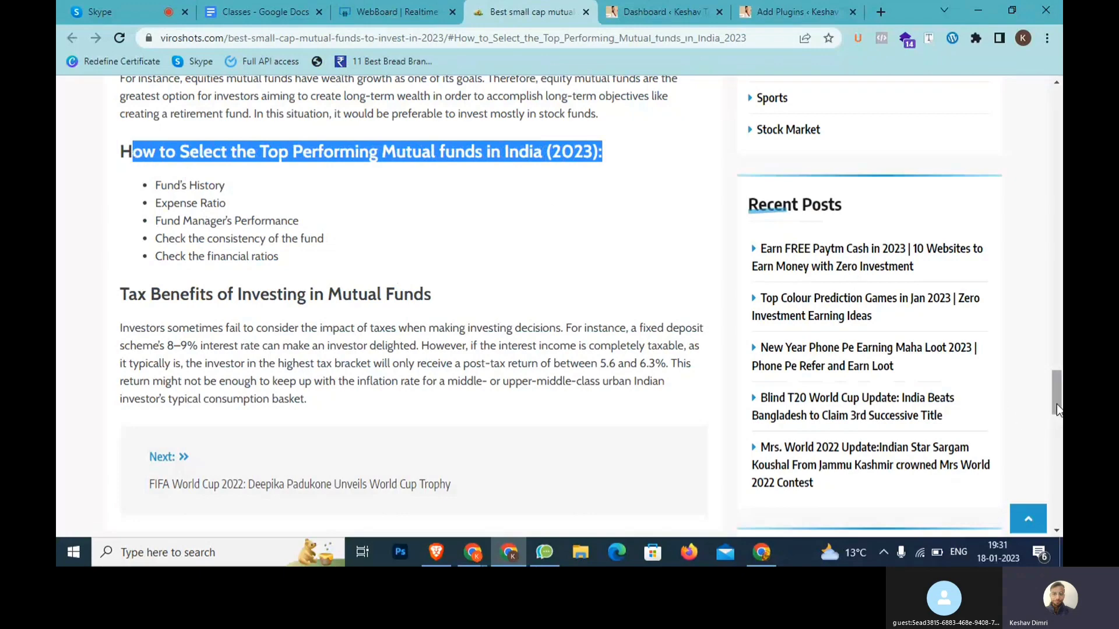
{"action": "left_click_drag", "start_coordinate": [1057, 404], "coordinate": [1041, 168]}
{"action": "scroll", "coordinate": [478, 379], "scroll_direction": "up", "scroll_amount": 5}
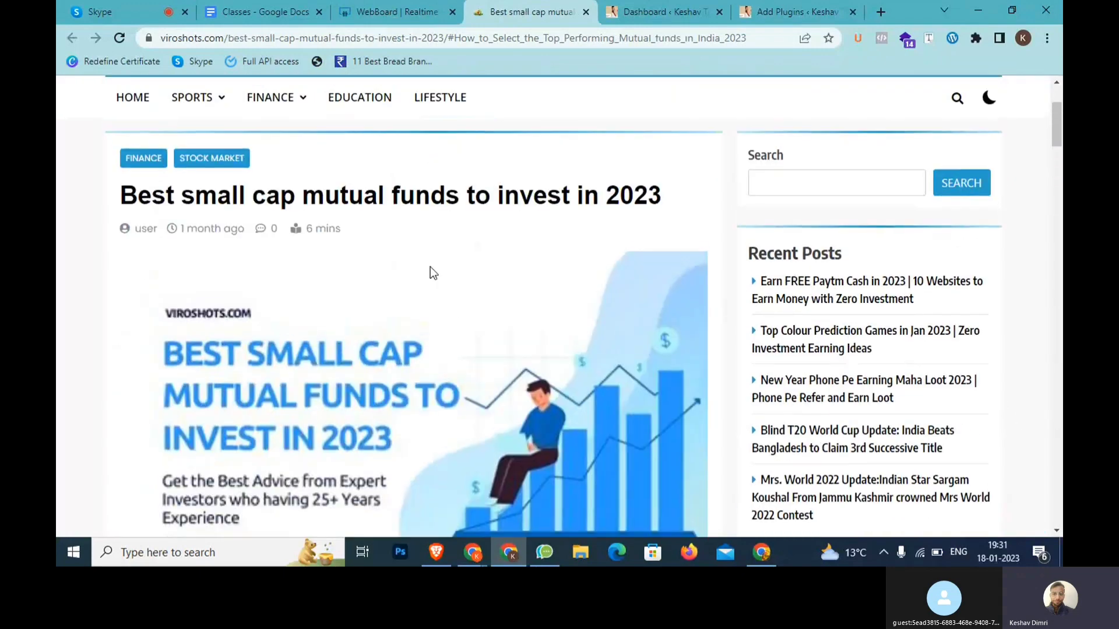
{"action": "left_click_drag", "start_coordinate": [201, 198], "coordinate": [662, 200]}
Step: Highlight the "How to Select the Top Performing Mutual funds in India (2023)" section, showing how its heading relates to the bulleted list beneath it
{"action": "left_click_drag", "start_coordinate": [1054, 143], "coordinate": [1060, 336]}
{"action": "scroll", "coordinate": [459, 332], "scroll_direction": "down", "scroll_amount": 10}
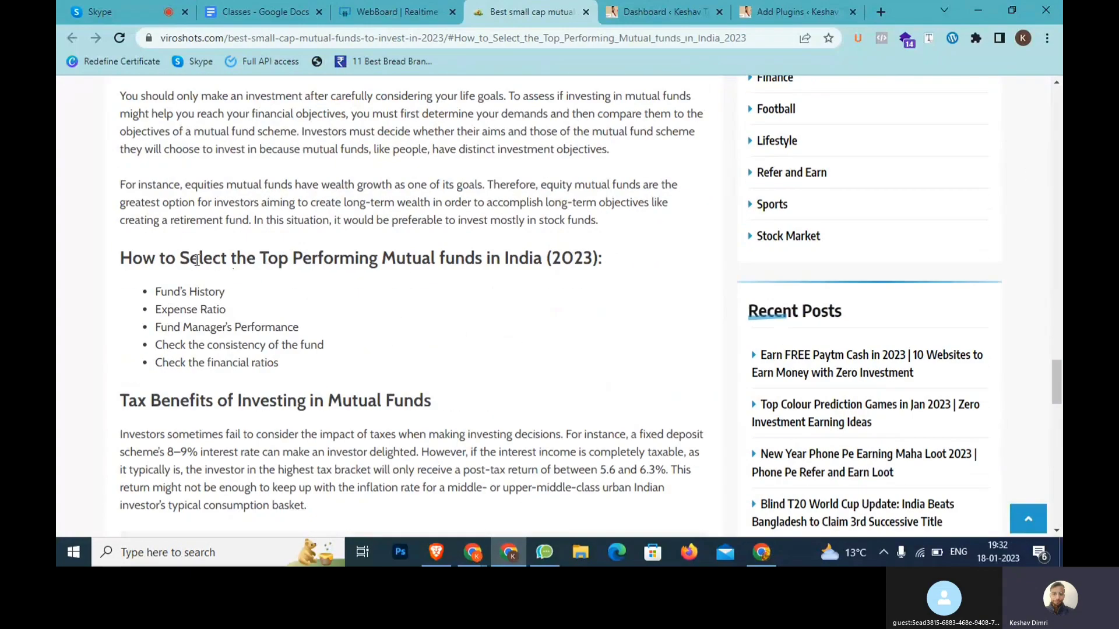
{"action": "left_click_drag", "start_coordinate": [101, 257], "coordinate": [324, 362]}
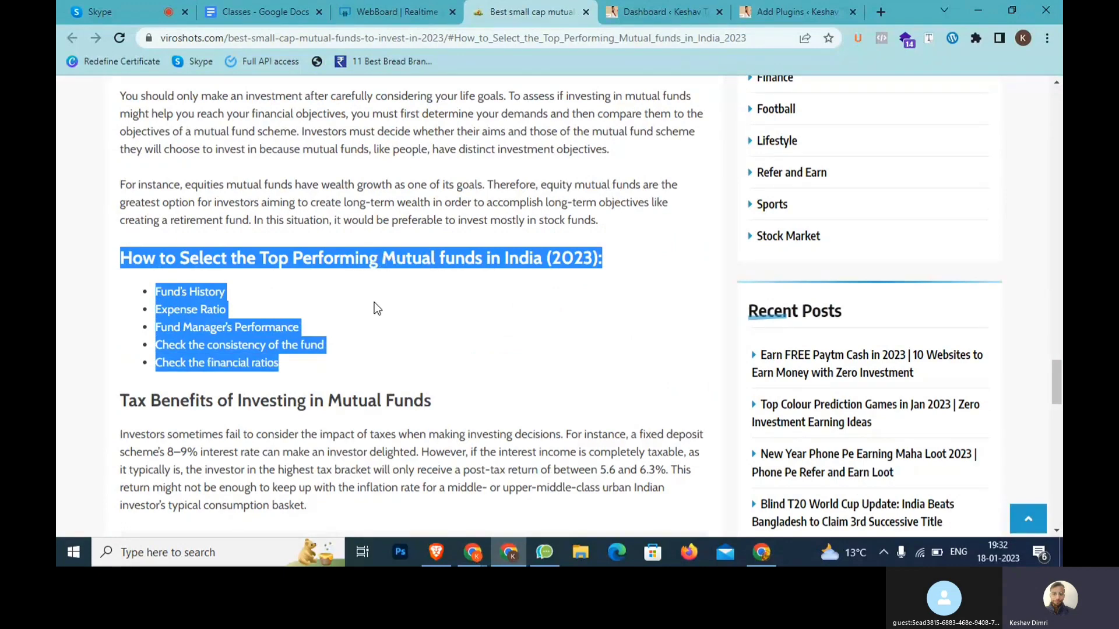
{"action": "left_click", "coordinate": [295, 368]}
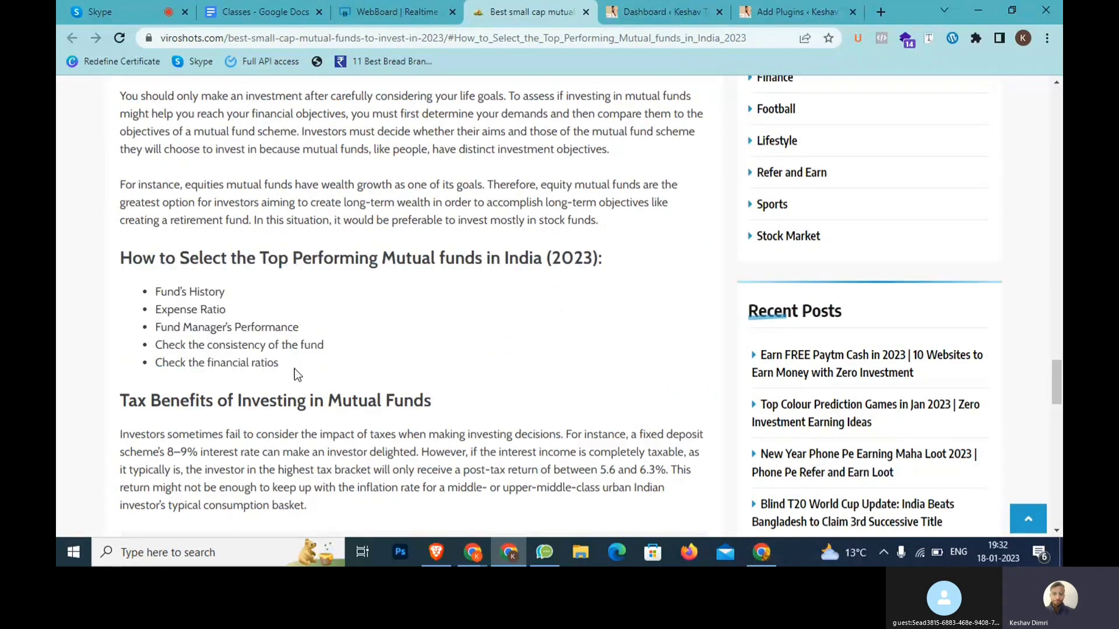
{"action": "left_click_drag", "start_coordinate": [279, 364], "coordinate": [157, 287]}
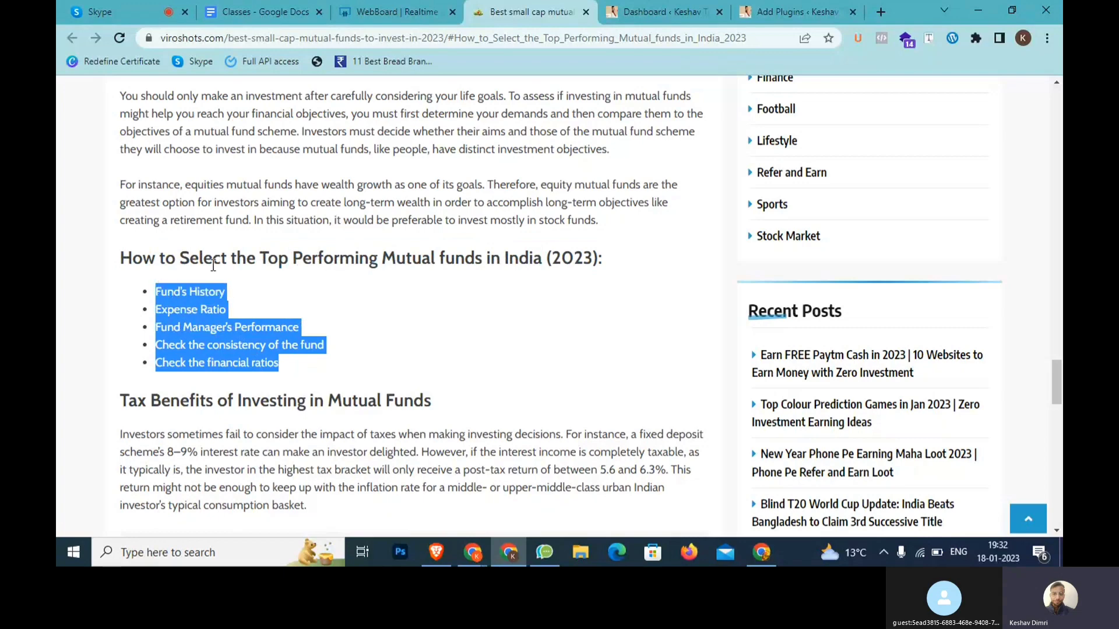
{"action": "left_click", "coordinate": [298, 371]}
{"action": "left_click_drag", "start_coordinate": [112, 267], "coordinate": [328, 362]}
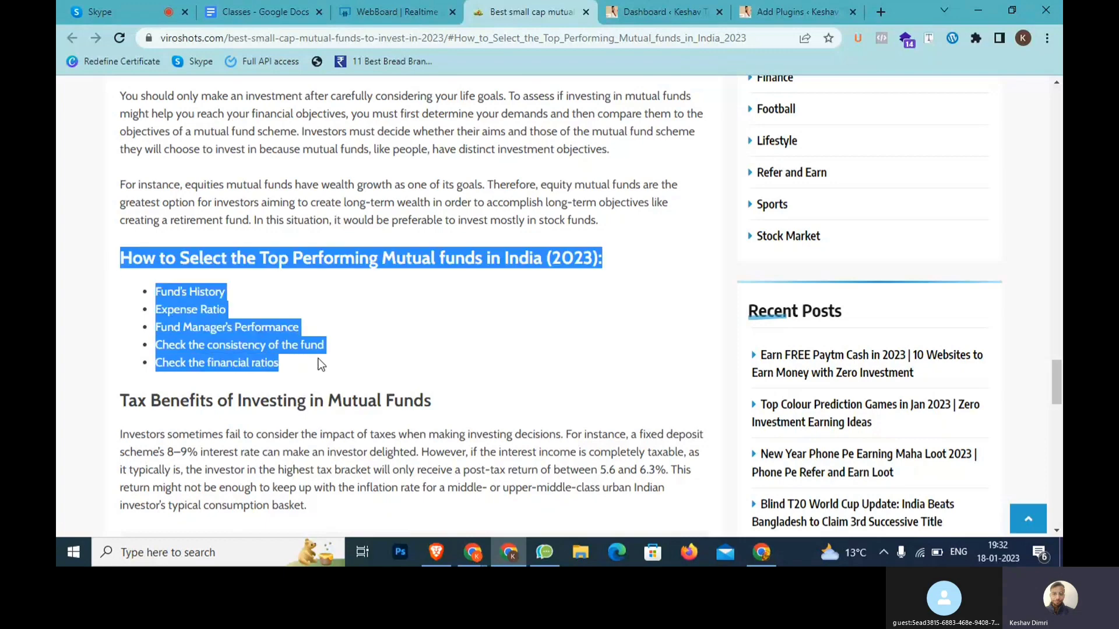
{"action": "left_click", "coordinate": [295, 361]}
{"action": "left_click_drag", "start_coordinate": [289, 359], "coordinate": [121, 256]}
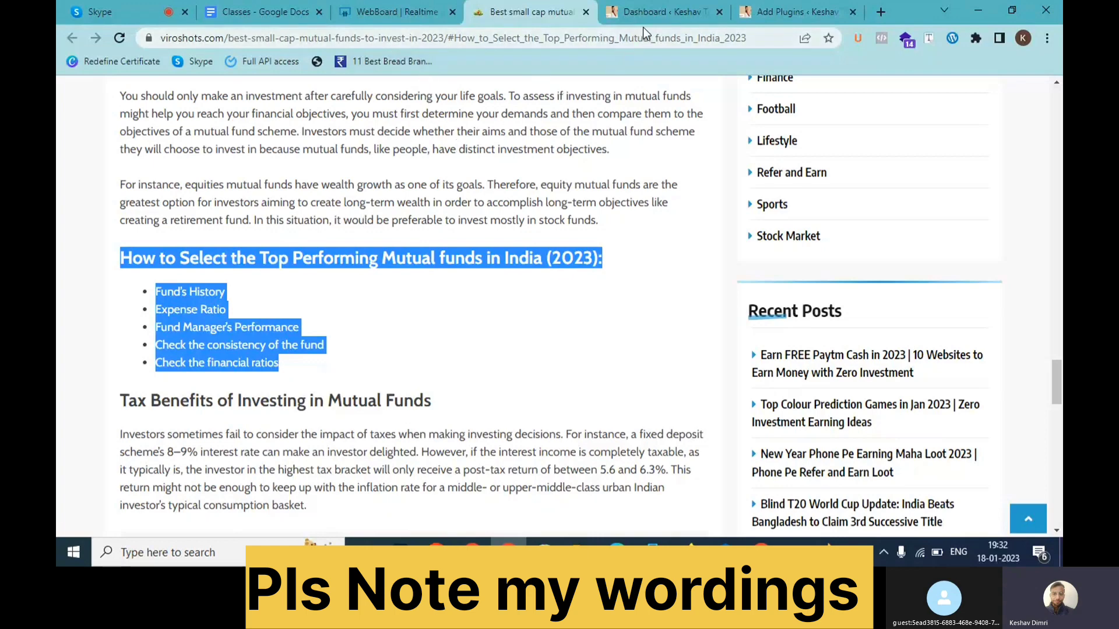
Step: Switch to the WordPress dashboard, highlight its wp-admin address, and locate Plugins in the admin menu
{"action": "left_click", "coordinate": [648, 13]}
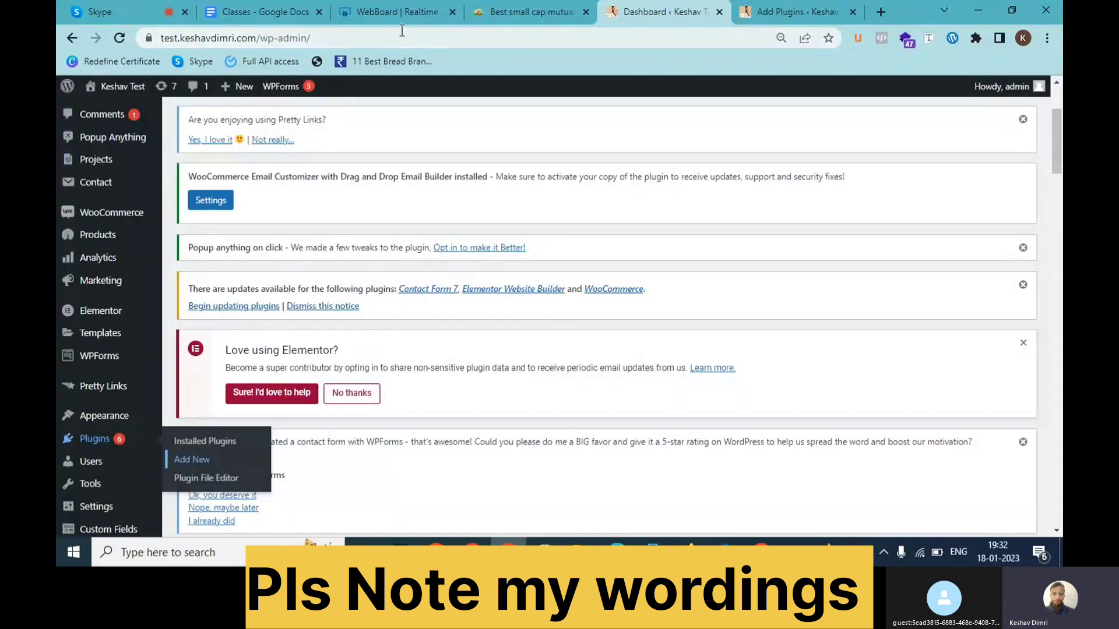
{"action": "left_click_drag", "start_coordinate": [402, 30], "coordinate": [128, 37]}
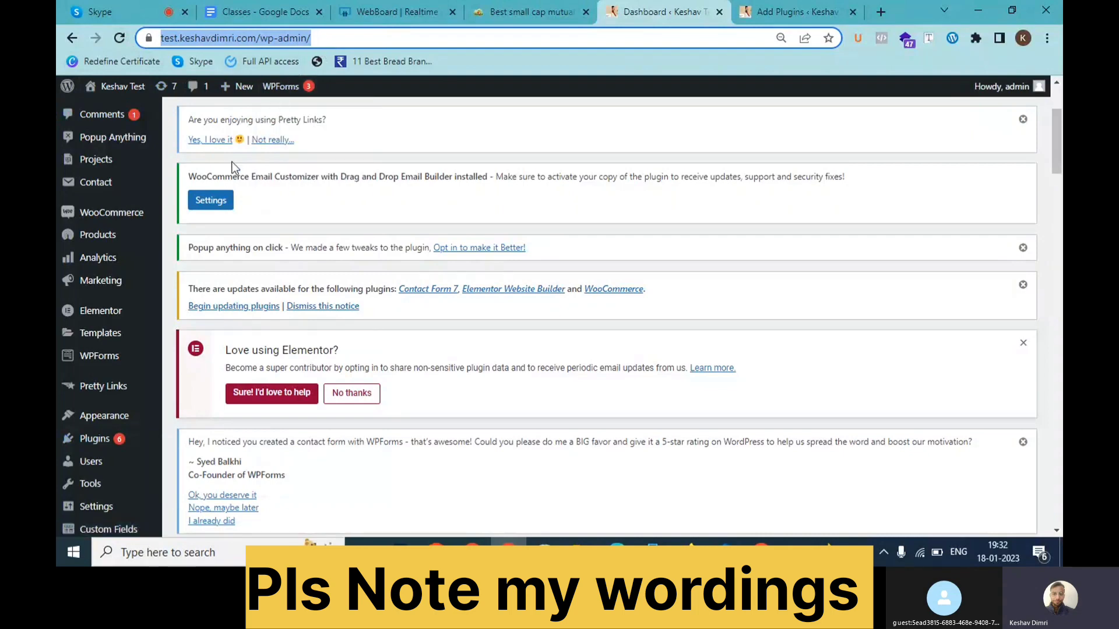
{"action": "scroll", "coordinate": [70, 347], "scroll_direction": "down", "scroll_amount": 4}
{"action": "mouse_move", "coordinate": [76, 309]}
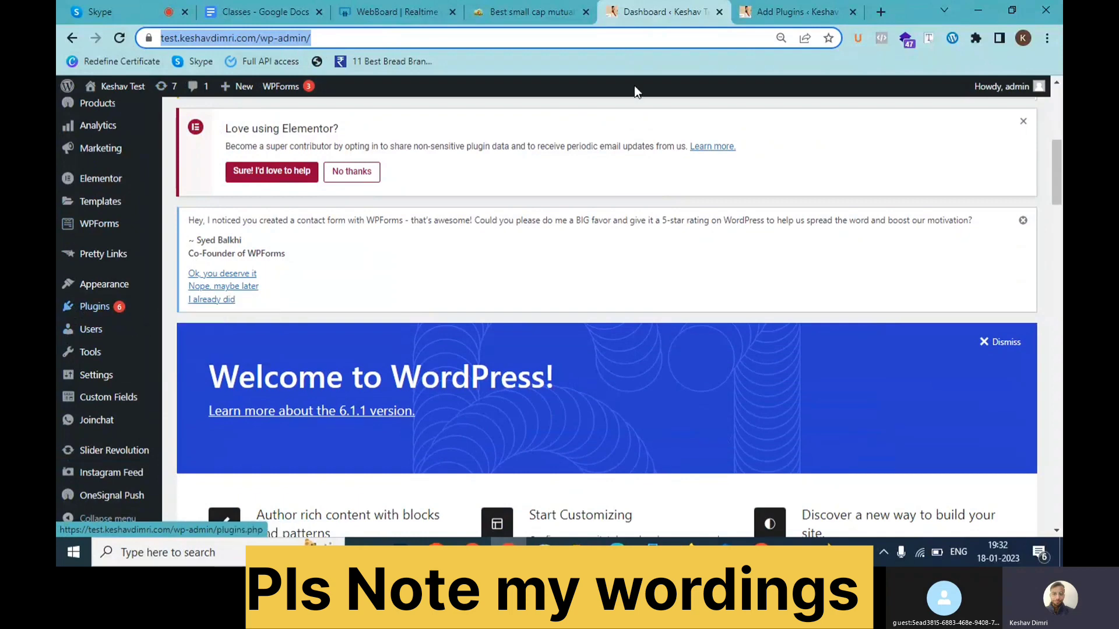
Step: Open the existing Add Plugins search and highlight the search term "easy table" and the Easy Table of Contents plugin
{"action": "left_click", "coordinate": [794, 11]}
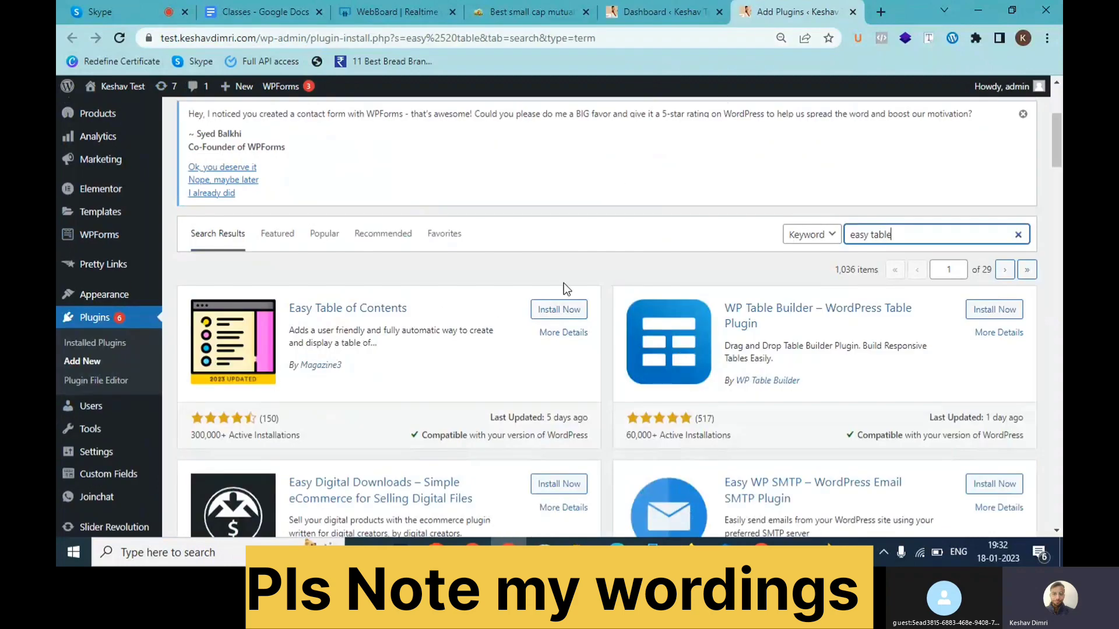
{"action": "left_click_drag", "start_coordinate": [897, 239], "coordinate": [855, 241]}
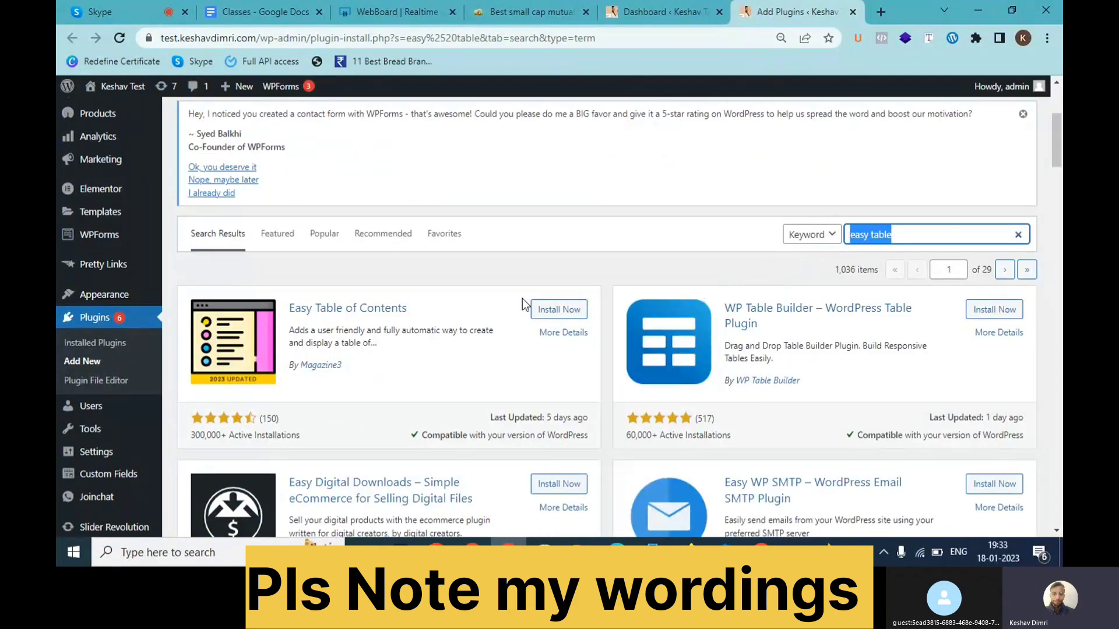
{"action": "left_click_drag", "start_coordinate": [399, 361], "coordinate": [293, 307]}
{"action": "left_click", "coordinate": [358, 246]}
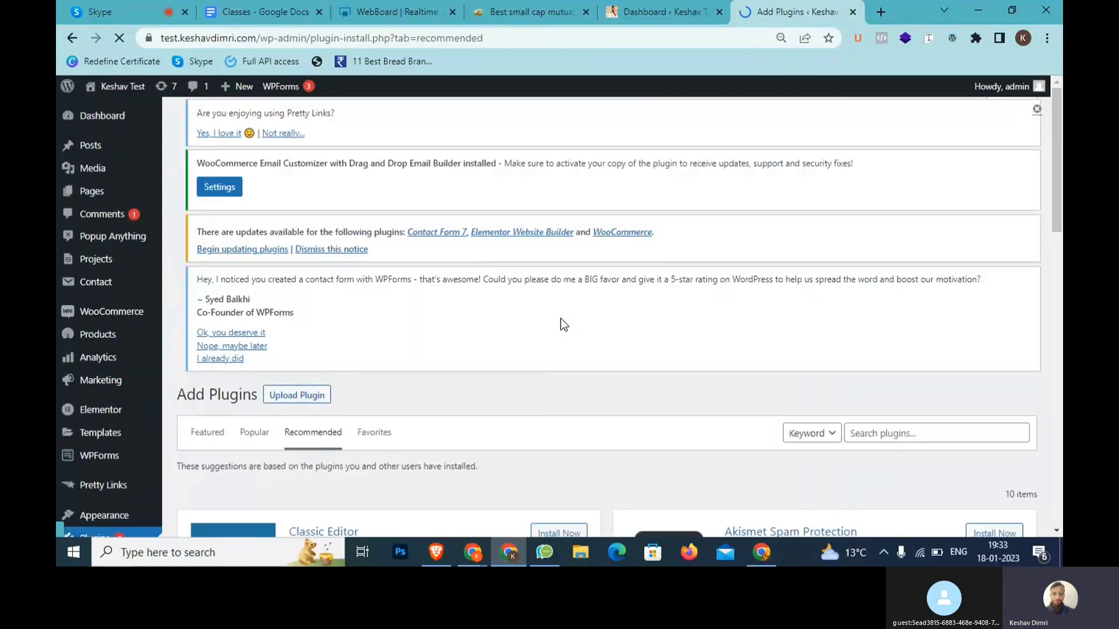
Step: Search the WordPress plugin directory for "easy table"
{"action": "scroll", "coordinate": [657, 324], "scroll_direction": "down", "scroll_amount": 3}
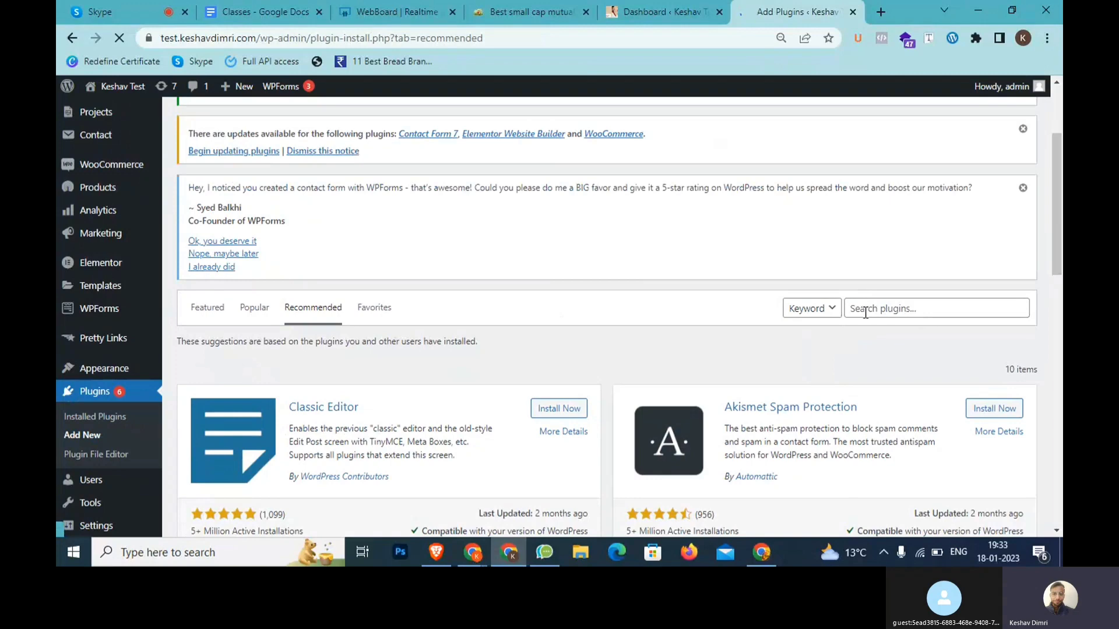
{"action": "left_click", "coordinate": [866, 313]}
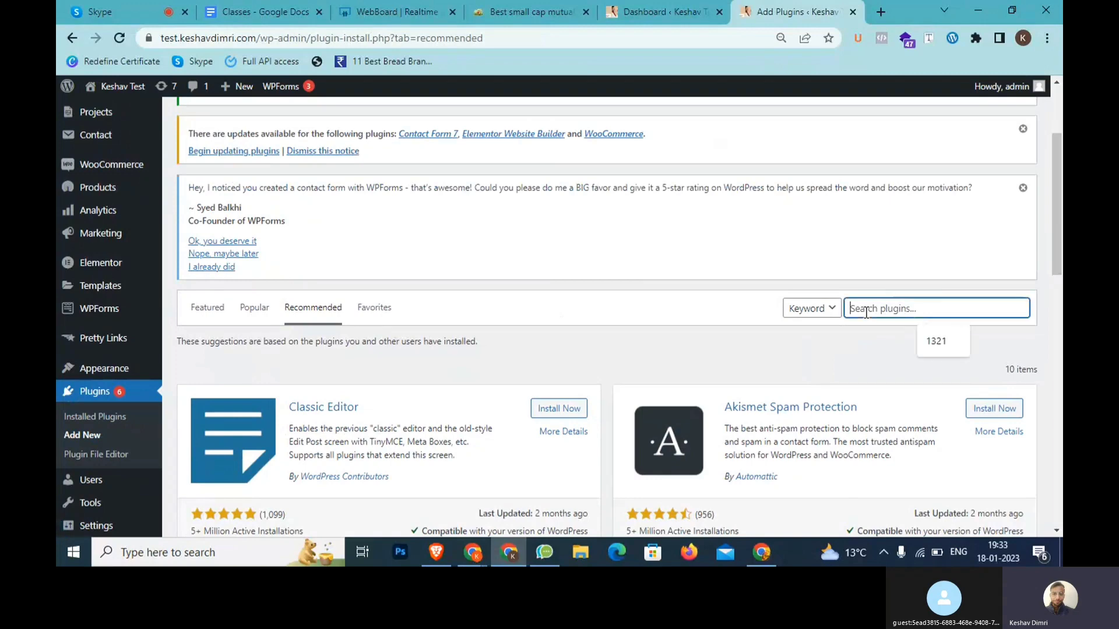
{"action": "type", "text": "easy table"}
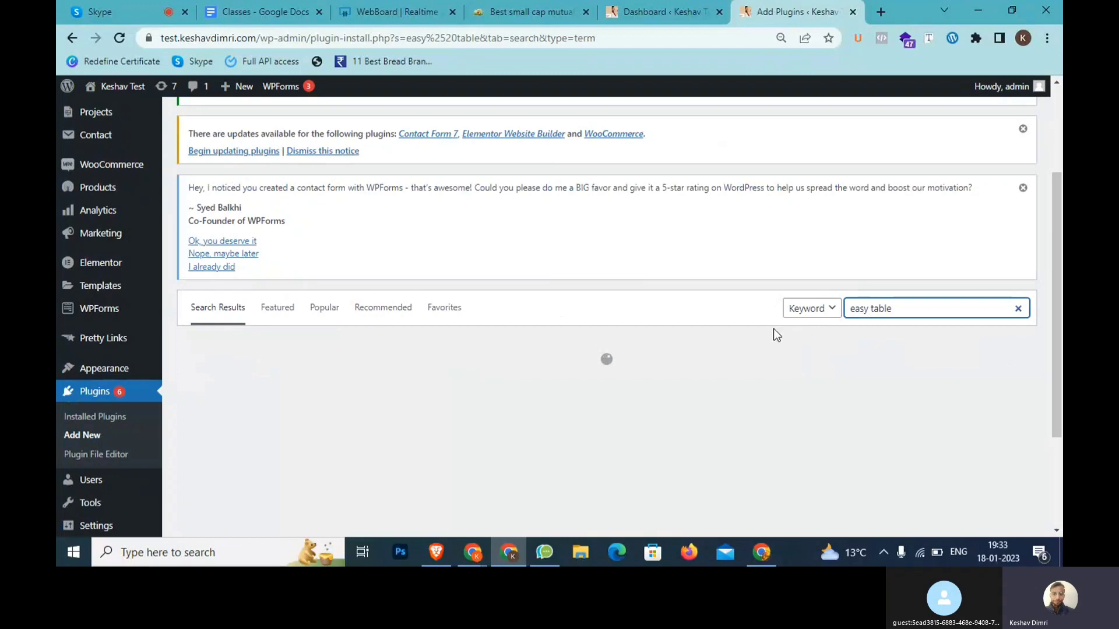
Step: Install and activate the Easy Table of Contents plugin from the search results
{"action": "scroll", "coordinate": [584, 194], "scroll_direction": "down", "scroll_amount": 3}
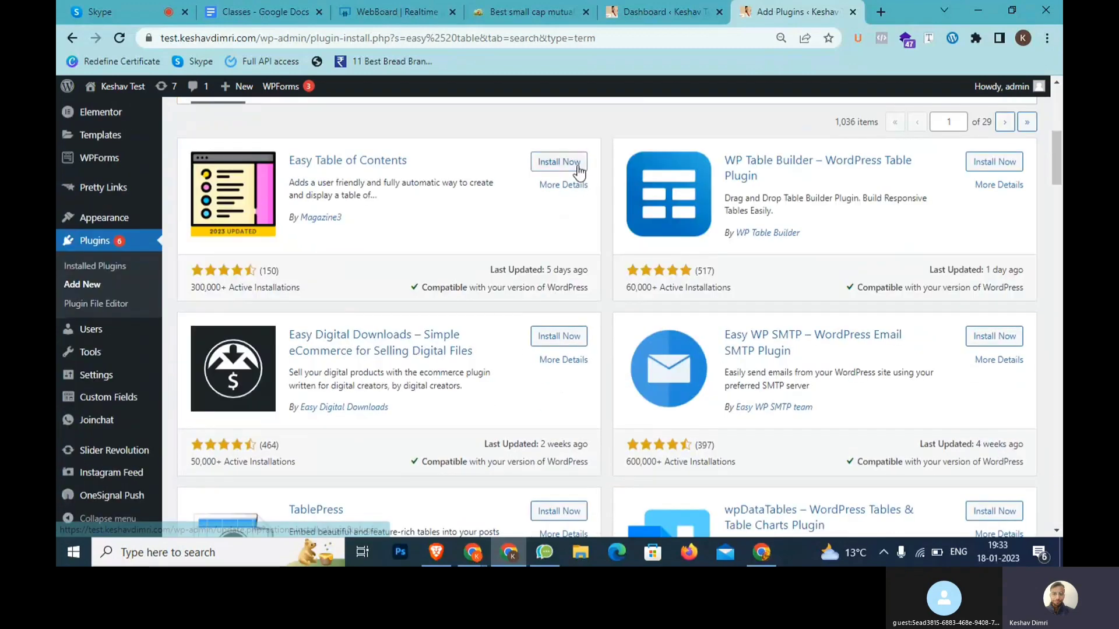
{"action": "left_click", "coordinate": [578, 169]}
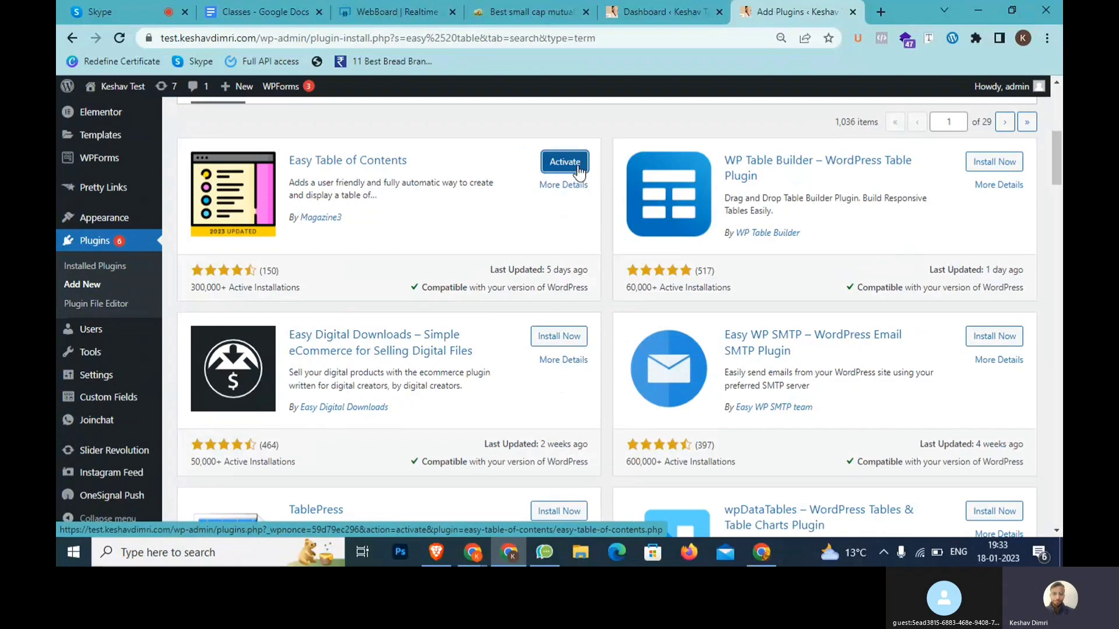
{"action": "left_click", "coordinate": [564, 162]}
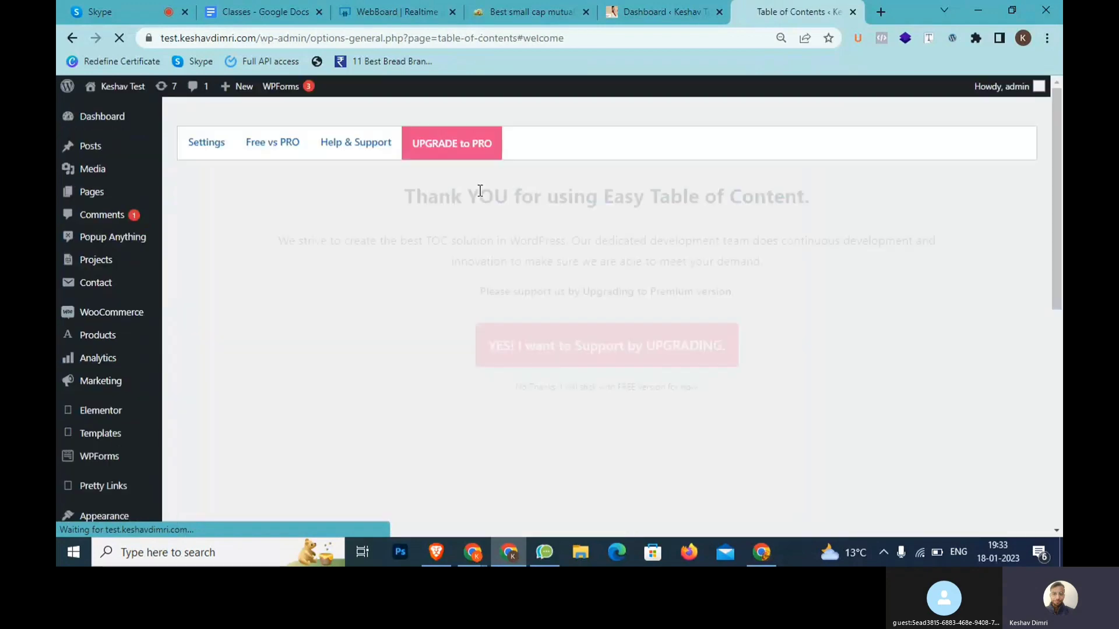
Step: Open the general settings of Easy Table of Contents and decline its email subscription offer
{"action": "scroll", "coordinate": [149, 398], "scroll_direction": "down", "scroll_amount": 4}
{"action": "scroll", "coordinate": [142, 397], "scroll_direction": "down", "scroll_amount": 5}
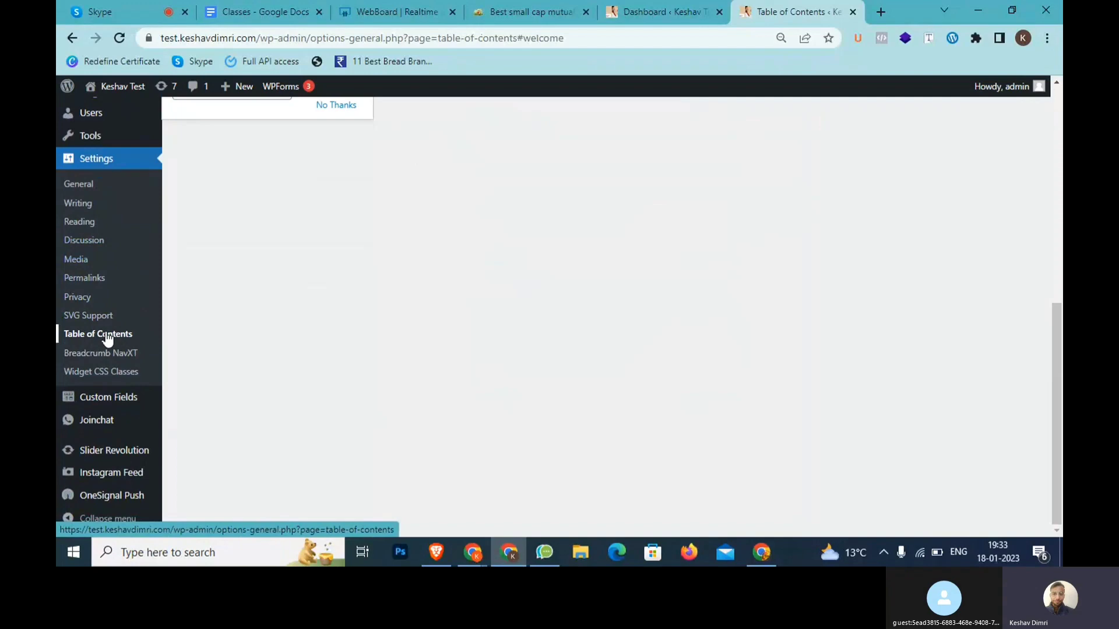
{"action": "scroll", "coordinate": [233, 333], "scroll_direction": "up", "scroll_amount": 2}
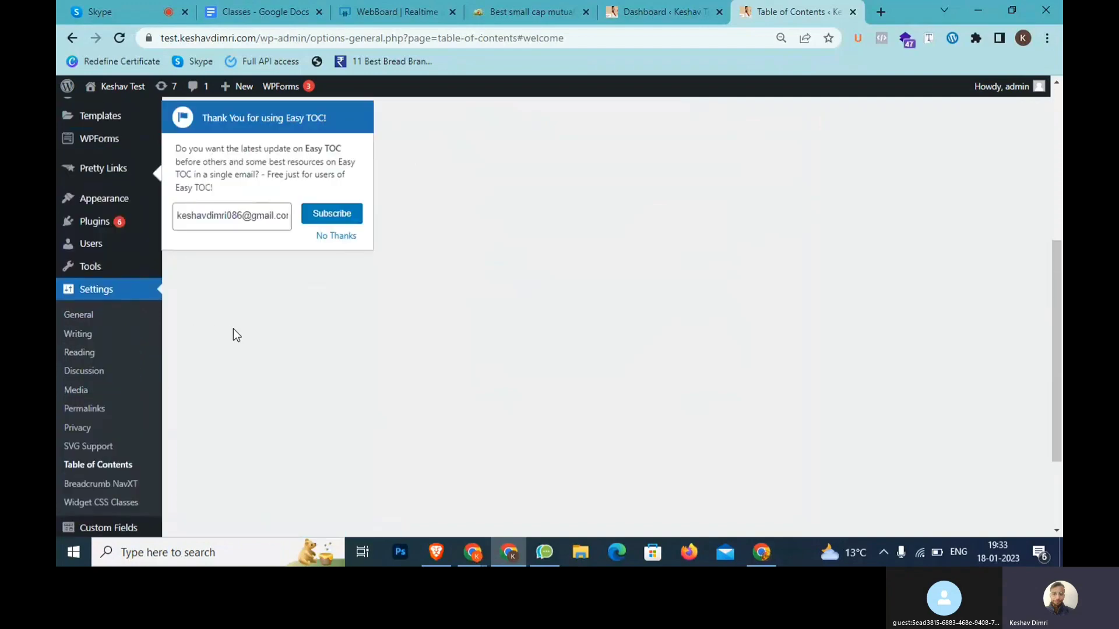
{"action": "scroll", "coordinate": [234, 334], "scroll_direction": "up", "scroll_amount": 5}
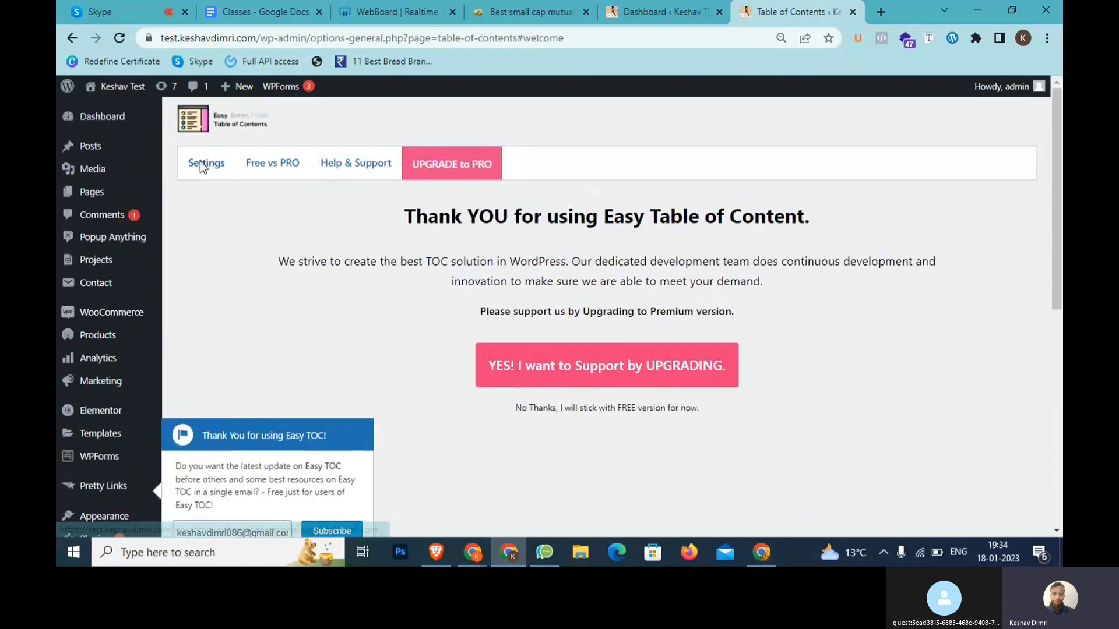
{"action": "left_click", "coordinate": [200, 162]}
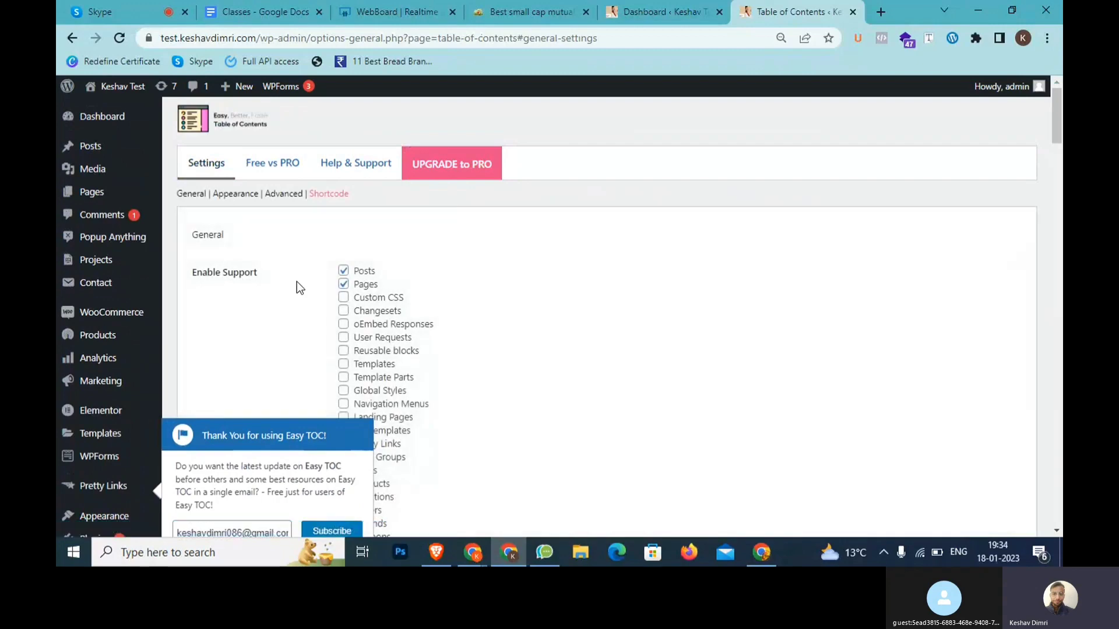
{"action": "scroll", "coordinate": [263, 352], "scroll_direction": "down", "scroll_amount": 1}
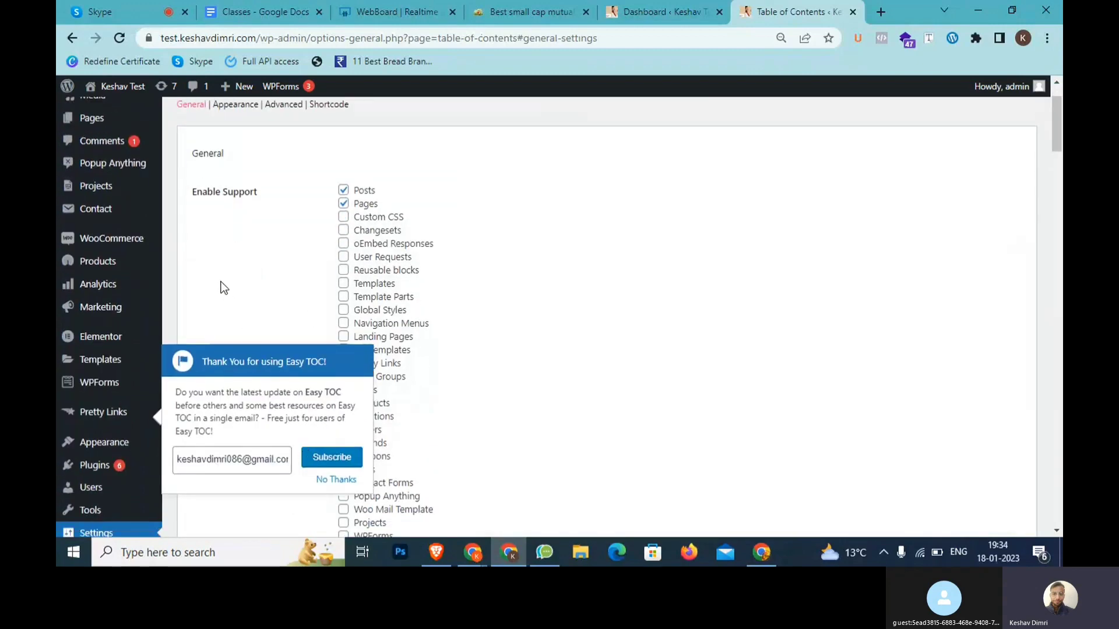
{"action": "left_click", "coordinate": [337, 479]}
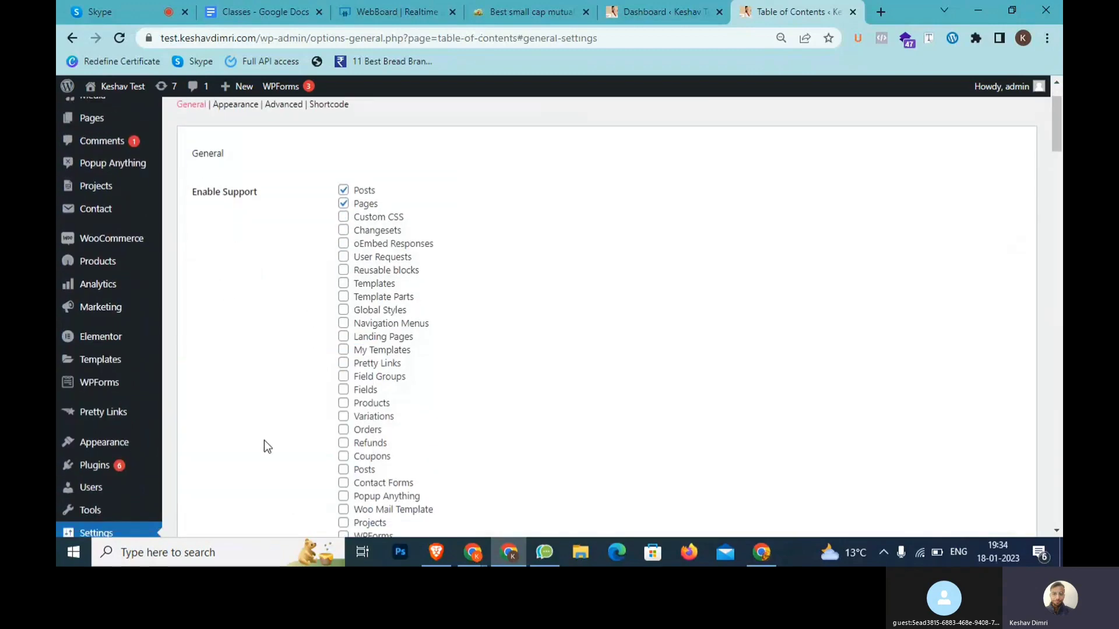
Step: Highlight the Enable Support setting and its enabled Posts and Pages post types
{"action": "scroll", "coordinate": [233, 431], "scroll_direction": "down", "scroll_amount": 2}
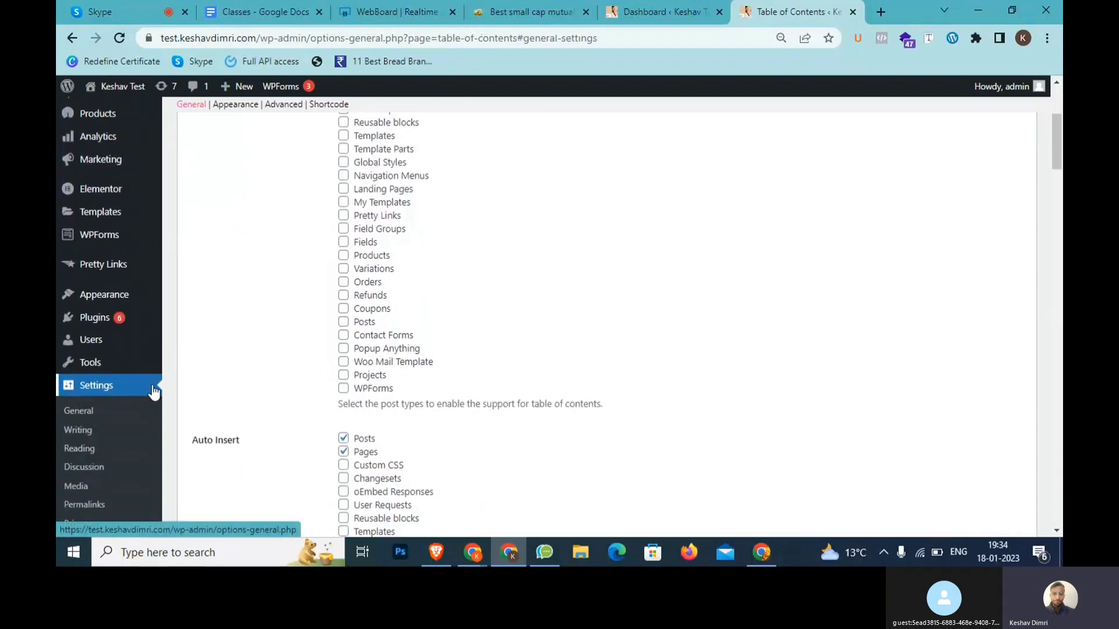
{"action": "scroll", "coordinate": [157, 408], "scroll_direction": "down", "scroll_amount": 3}
{"action": "scroll", "coordinate": [297, 354], "scroll_direction": "up", "scroll_amount": 5}
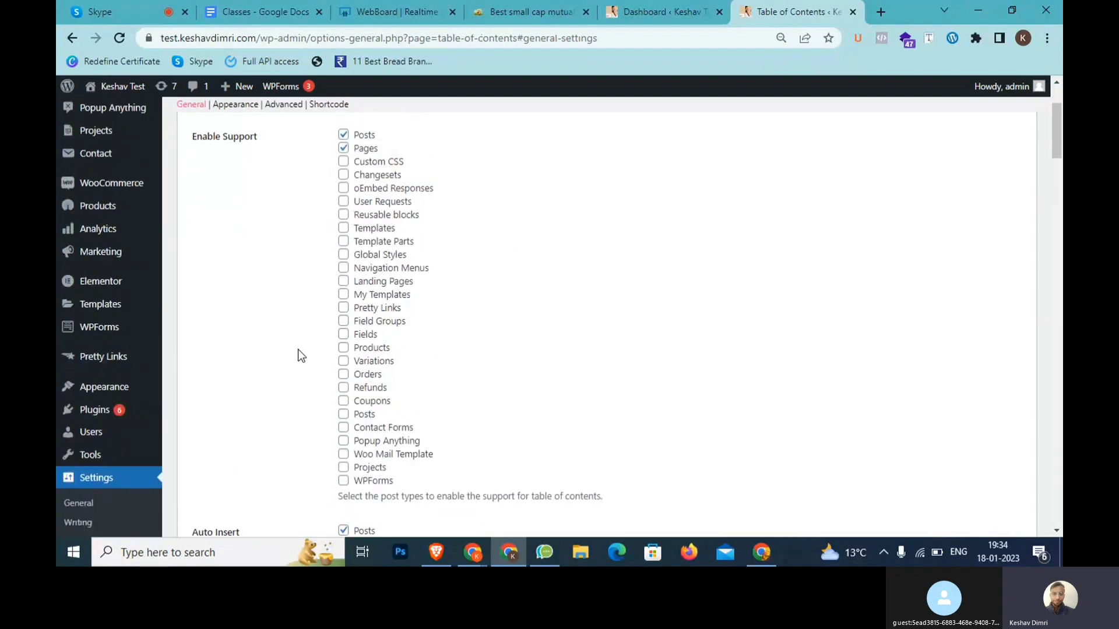
{"action": "left_click_drag", "start_coordinate": [270, 194], "coordinate": [212, 195]}
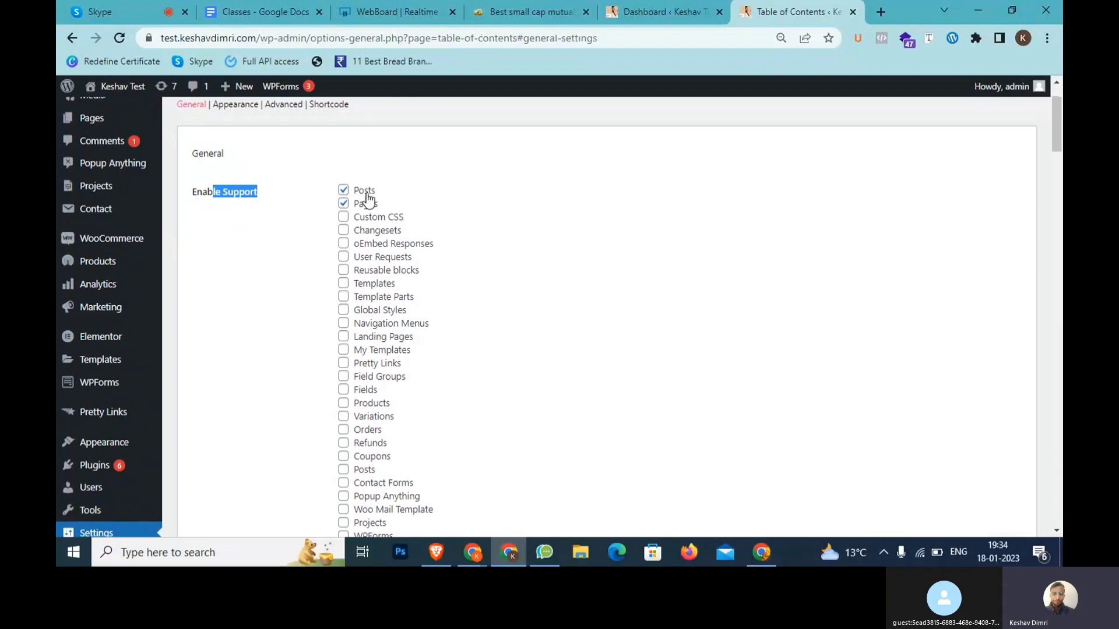
{"action": "left_click_drag", "start_coordinate": [381, 204], "coordinate": [357, 198]}
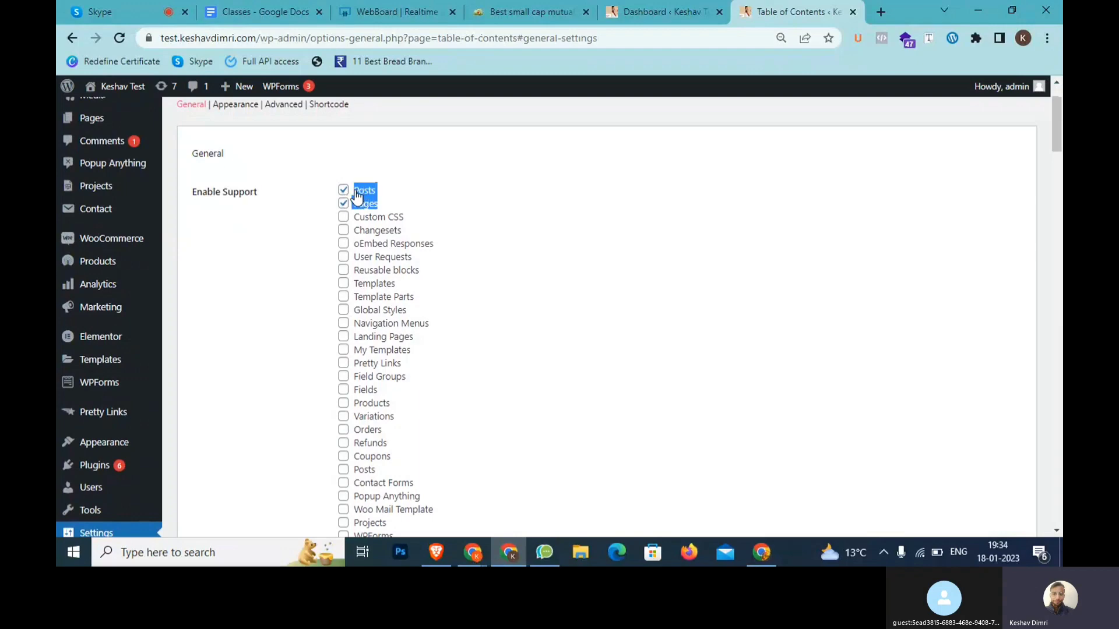
Step: Switch to the small cap mutual funds article and demonstrate collapsing and expanding its table of contents
{"action": "left_click", "coordinate": [531, 8]}
{"action": "scroll", "coordinate": [314, 312], "scroll_direction": "up", "scroll_amount": 7}
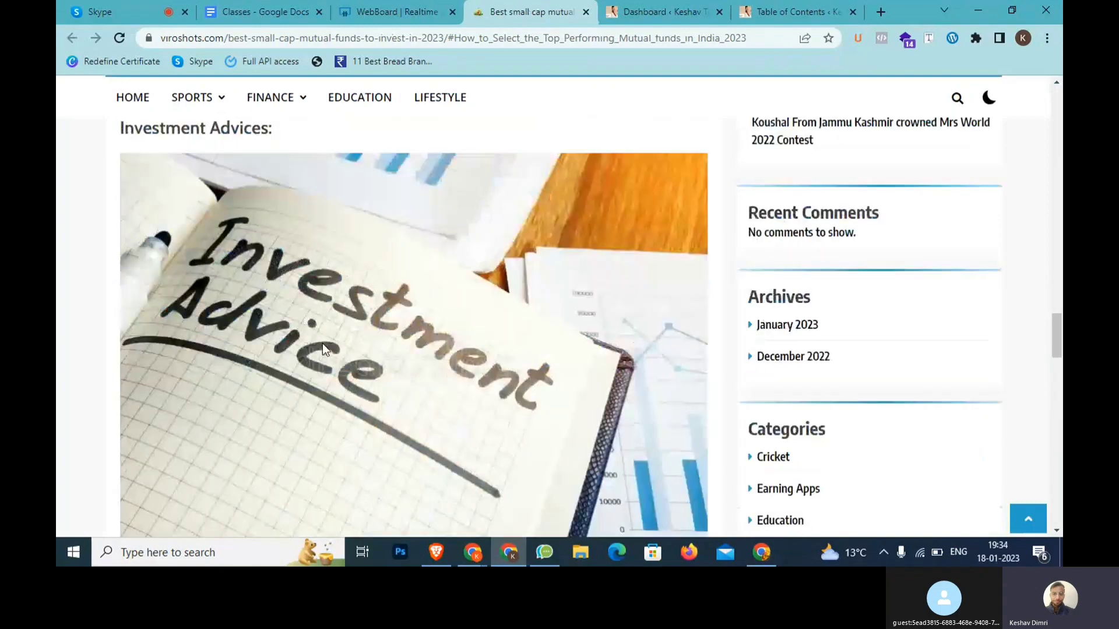
{"action": "scroll", "coordinate": [324, 347], "scroll_direction": "up", "scroll_amount": 10}
{"action": "scroll", "coordinate": [326, 346], "scroll_direction": "down", "scroll_amount": 5}
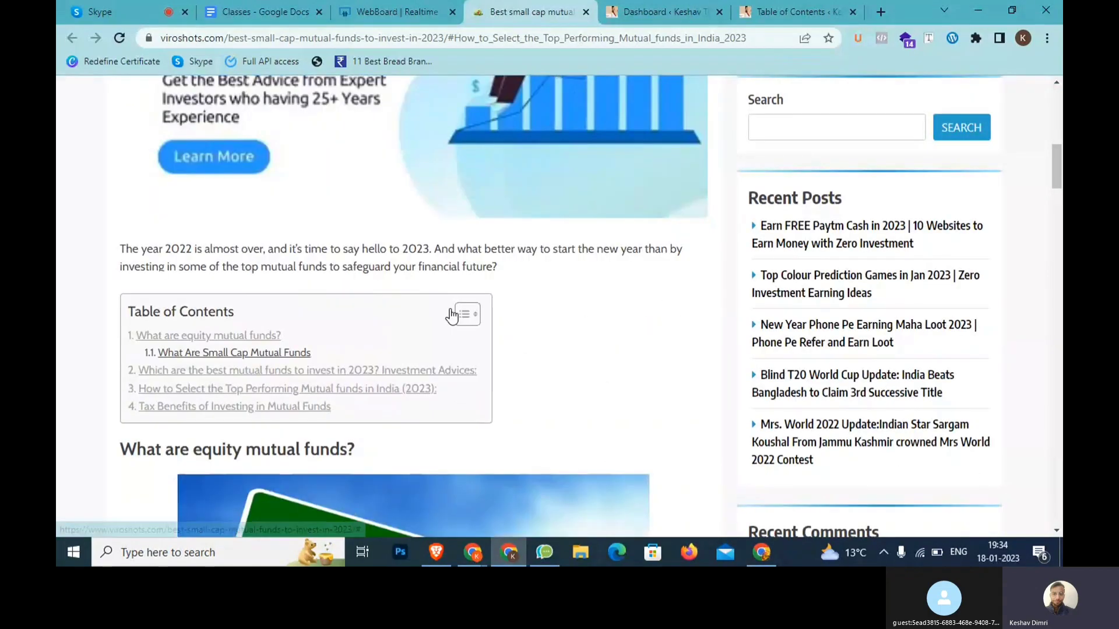
{"action": "left_click", "coordinate": [464, 314]}
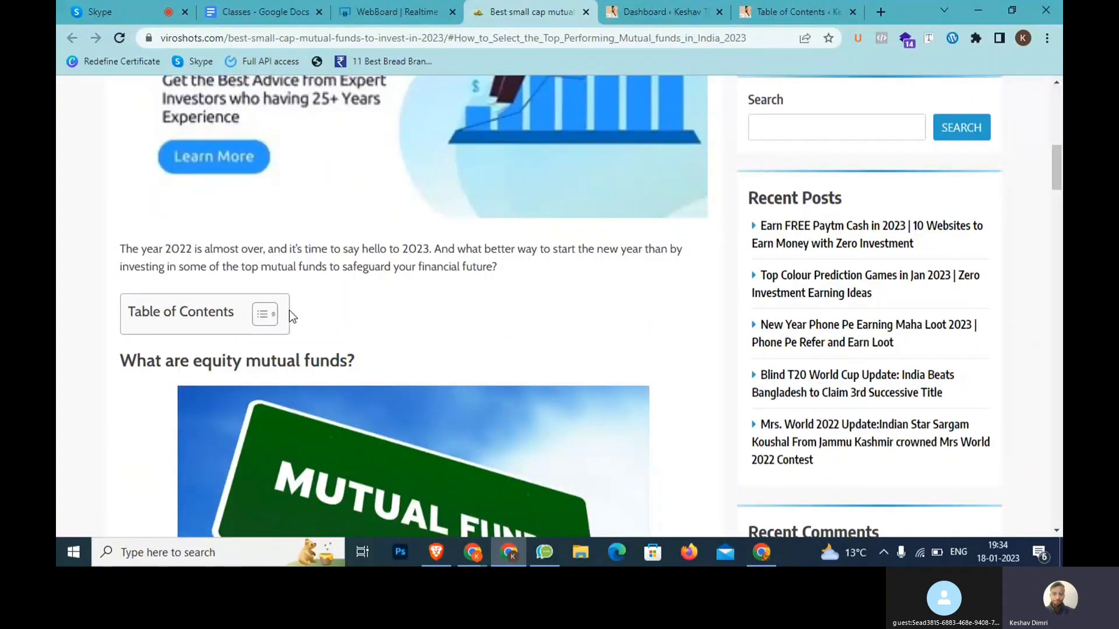
{"action": "left_click", "coordinate": [265, 317]}
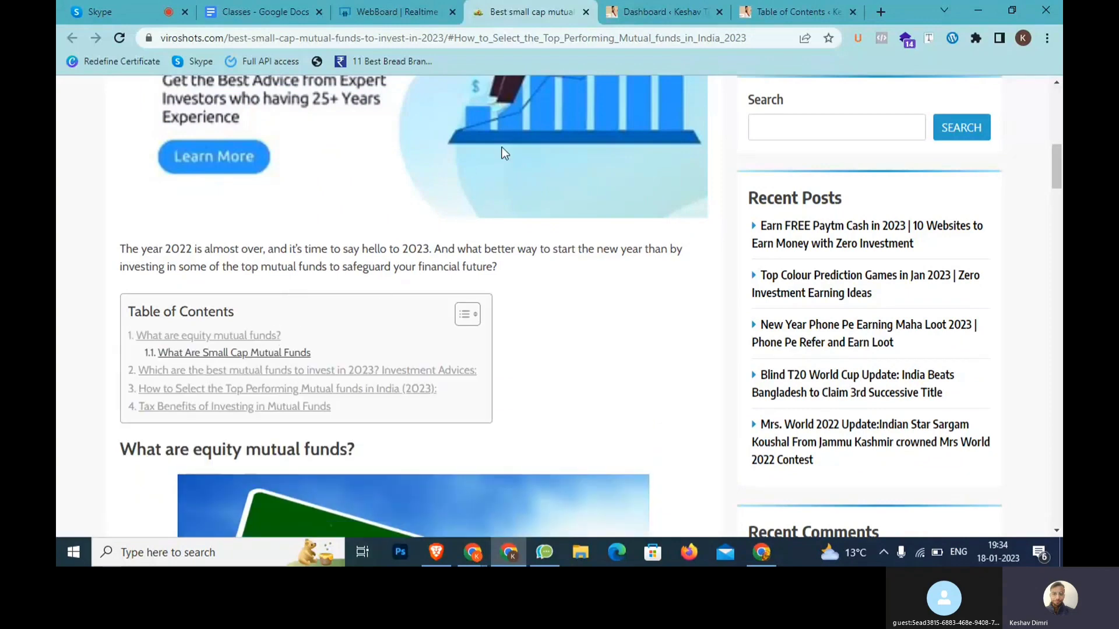
Step: Return to the plugin settings and highlight Posts and Pages under Auto Insert, reviewing the other post types listed
{"action": "left_click", "coordinate": [788, 8]}
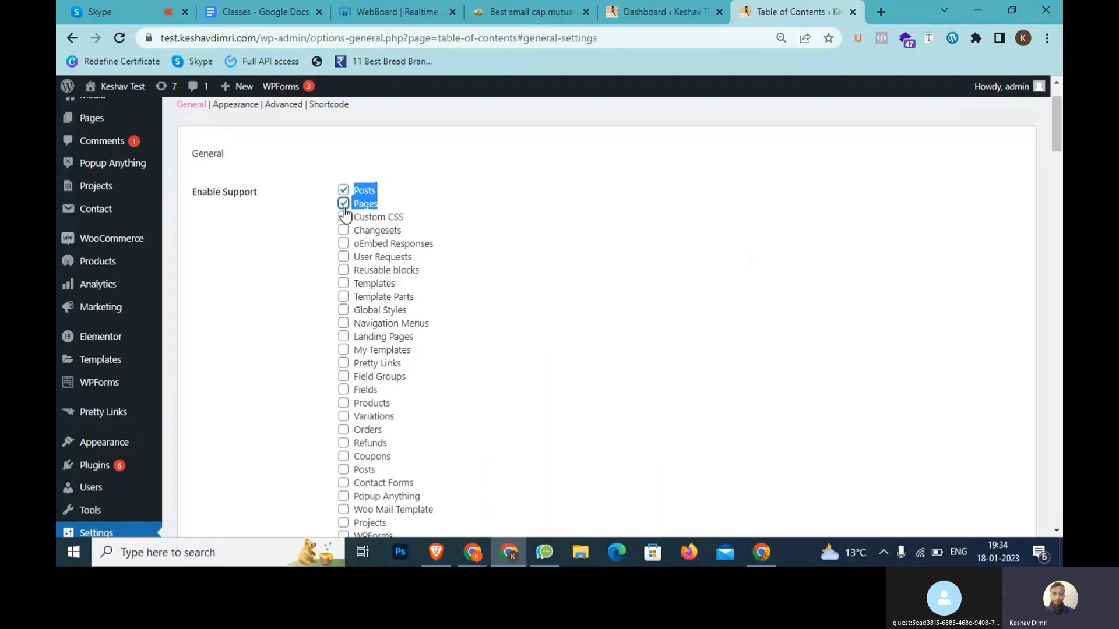
{"action": "scroll", "coordinate": [345, 213], "scroll_direction": "down", "scroll_amount": 6}
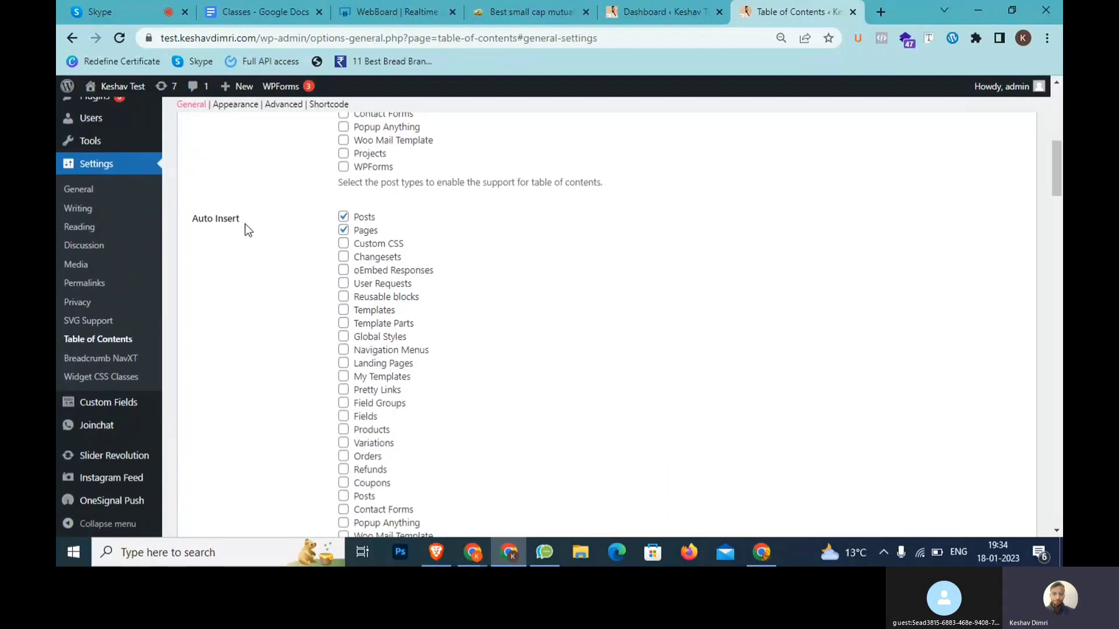
{"action": "left_click_drag", "start_coordinate": [379, 231], "coordinate": [354, 218]}
{"action": "scroll", "coordinate": [377, 297], "scroll_direction": "down", "scroll_amount": 3}
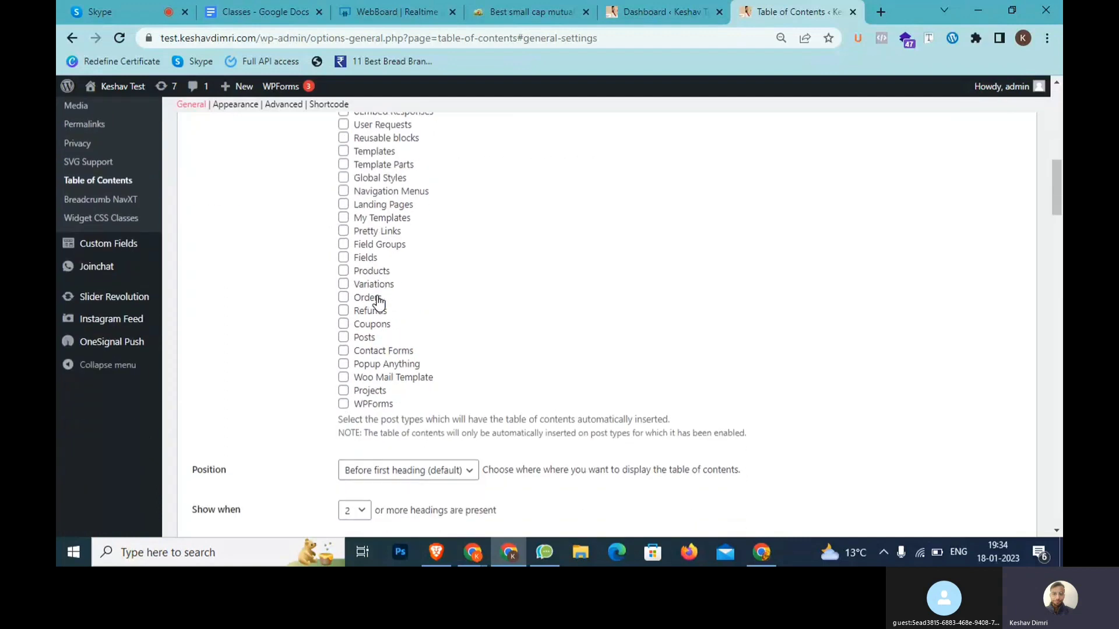
{"action": "scroll", "coordinate": [378, 300], "scroll_direction": "up", "scroll_amount": 3}
Step: Highlight the Position setting and the article's opening paragraph to show where the table of contents can be placed
{"action": "scroll", "coordinate": [351, 277], "scroll_direction": "down", "scroll_amount": 7}
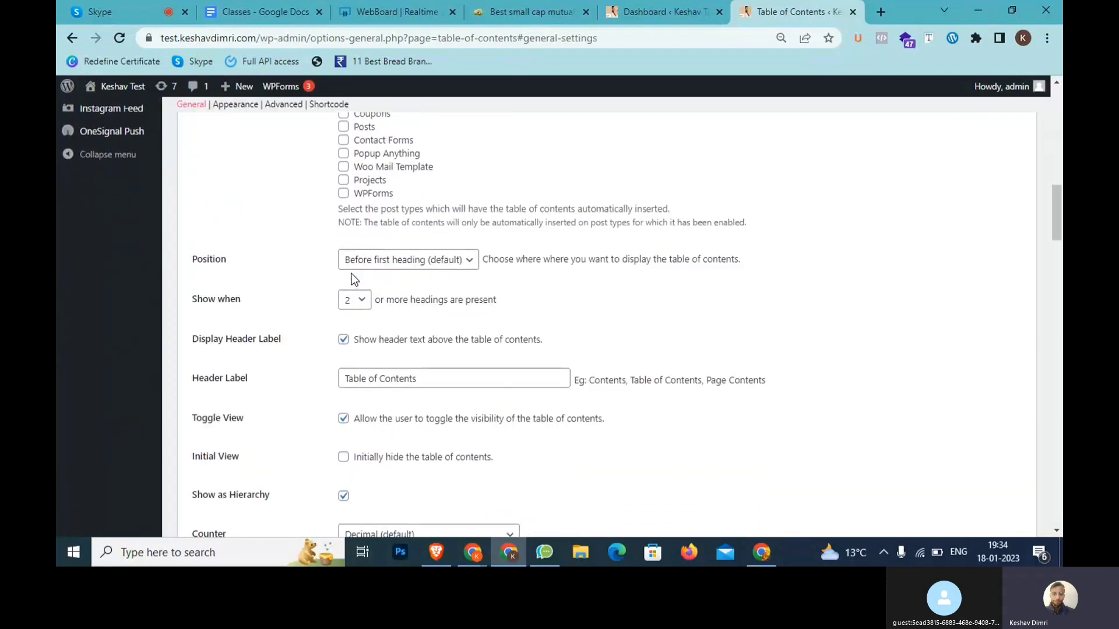
{"action": "left_click_drag", "start_coordinate": [252, 261], "coordinate": [199, 255]}
{"action": "left_click", "coordinate": [525, 11]}
{"action": "scroll", "coordinate": [369, 245], "scroll_direction": "up", "scroll_amount": 6}
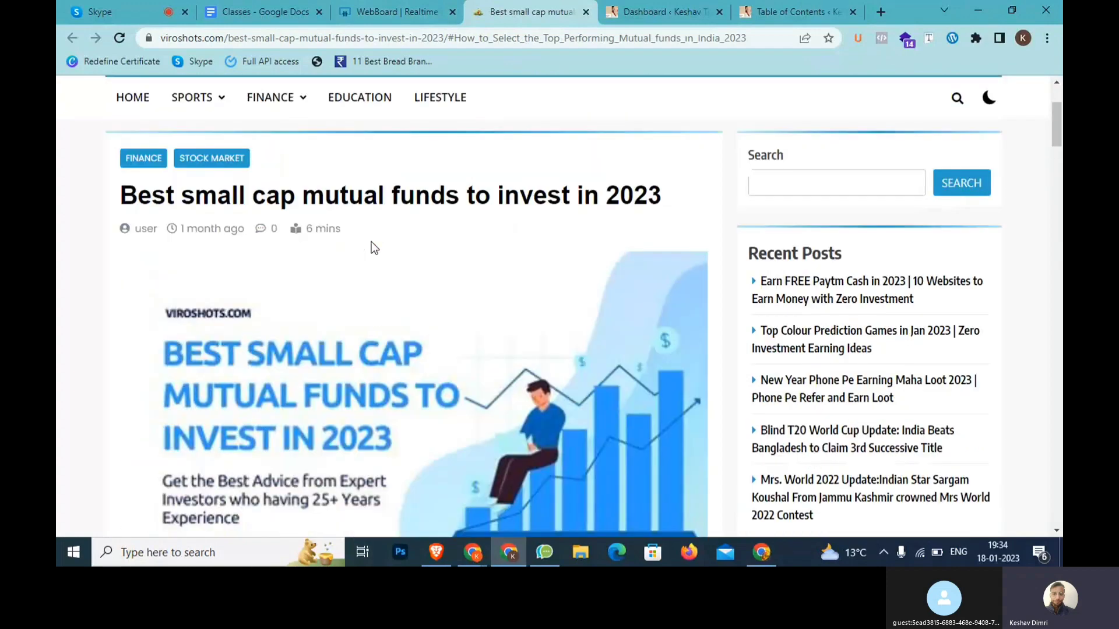
{"action": "scroll", "coordinate": [369, 245], "scroll_direction": "down", "scroll_amount": 4}
{"action": "left_click_drag", "start_coordinate": [165, 406], "coordinate": [415, 415]}
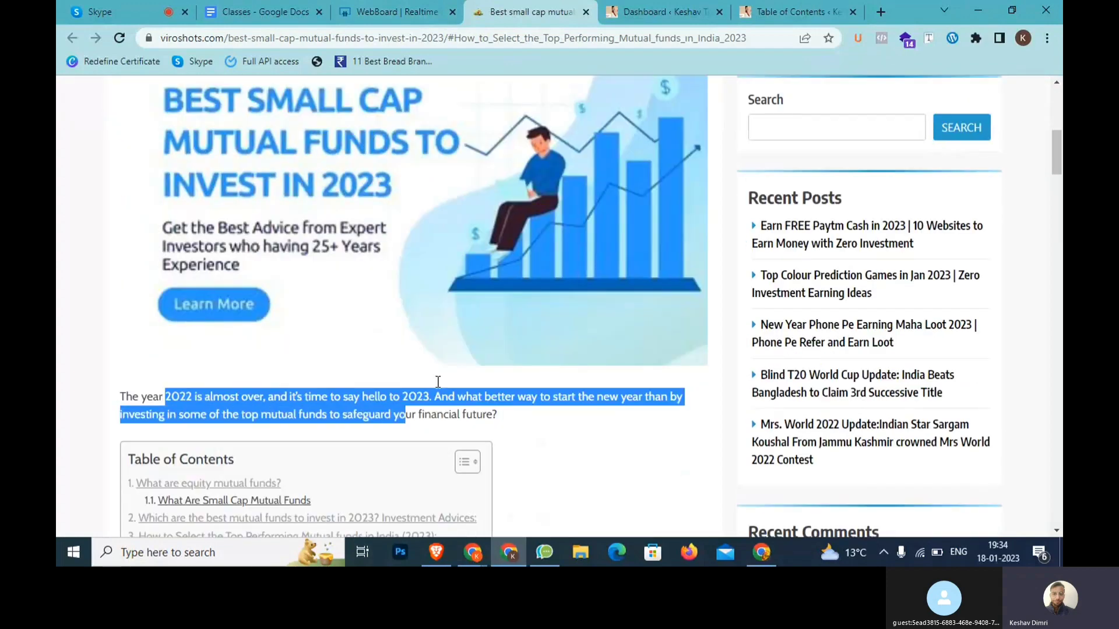
Step: Set the table of contents position to After first paragraph and save the plugin settings
{"action": "left_click", "coordinate": [794, 12]}
{"action": "left_click", "coordinate": [473, 257]}
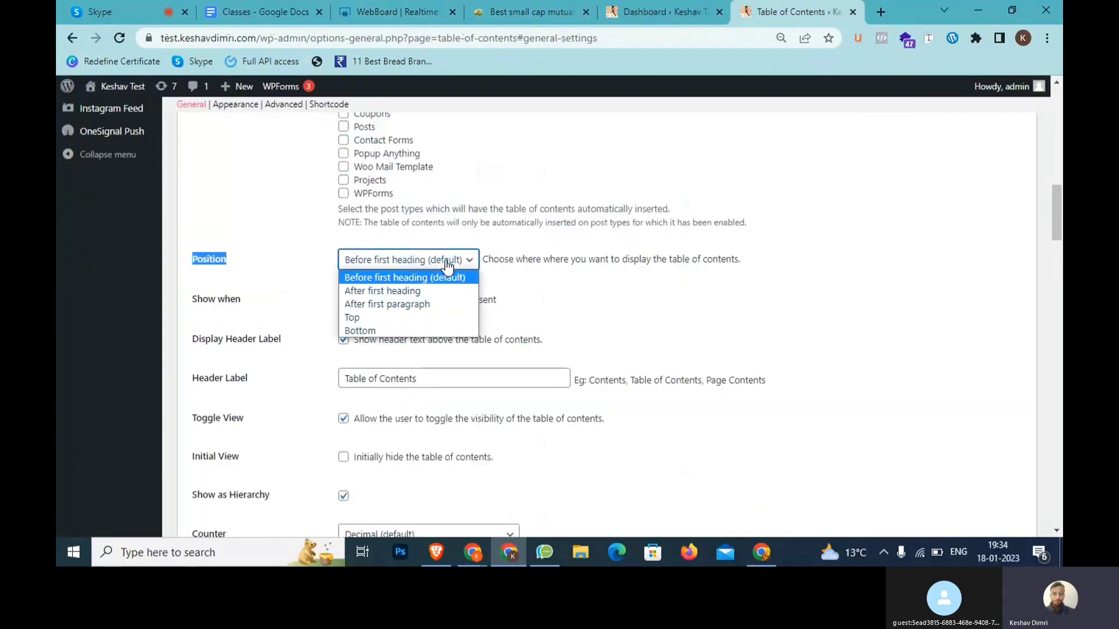
{"action": "left_click", "coordinate": [406, 303]}
{"action": "scroll", "coordinate": [430, 324], "scroll_direction": "down", "scroll_amount": 10}
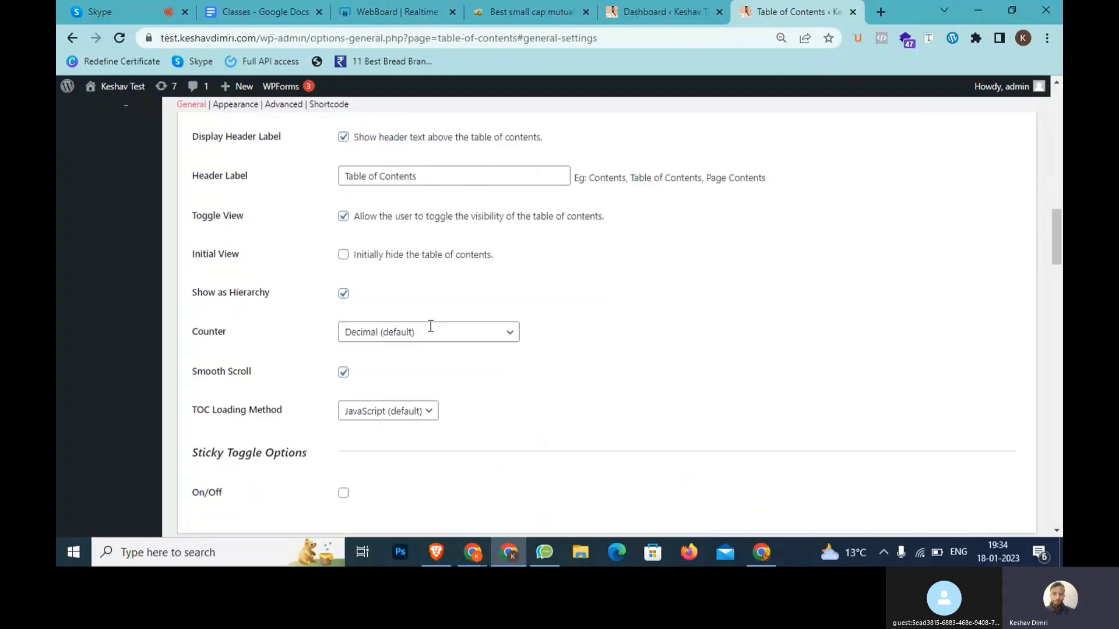
{"action": "scroll", "coordinate": [432, 332], "scroll_direction": "down", "scroll_amount": 15}
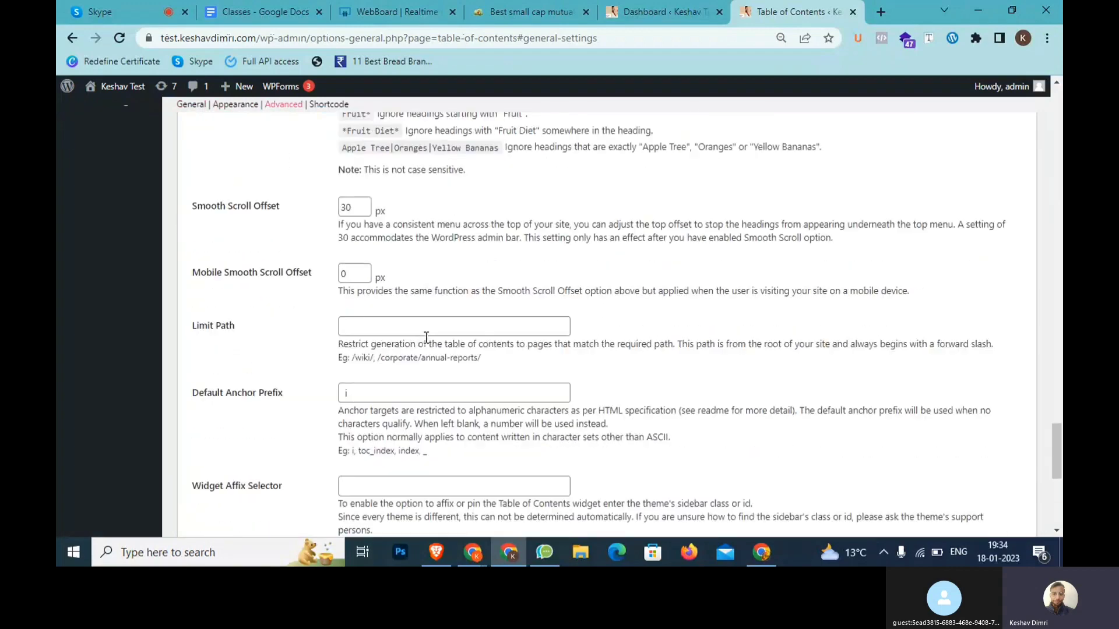
{"action": "left_click", "coordinate": [230, 468]}
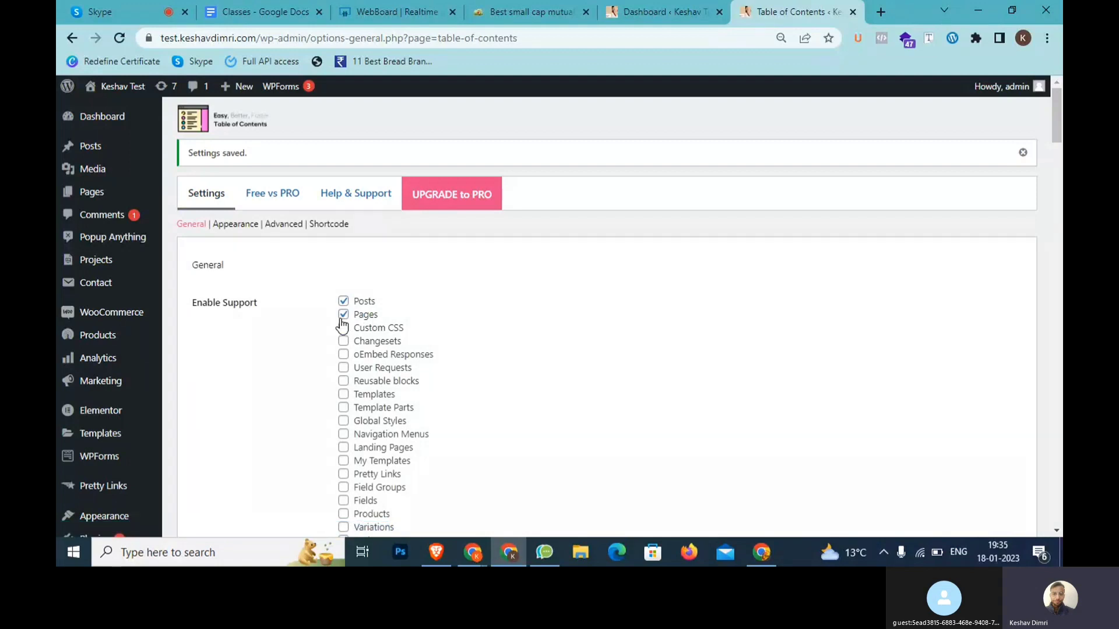
Step: Switch to the article, highlight its title, and examine the introduction and the table of contents below it
{"action": "left_click", "coordinate": [567, 8]}
{"action": "scroll", "coordinate": [317, 275], "scroll_direction": "up", "scroll_amount": 3}
{"action": "scroll", "coordinate": [317, 275], "scroll_direction": "up", "scroll_amount": 2}
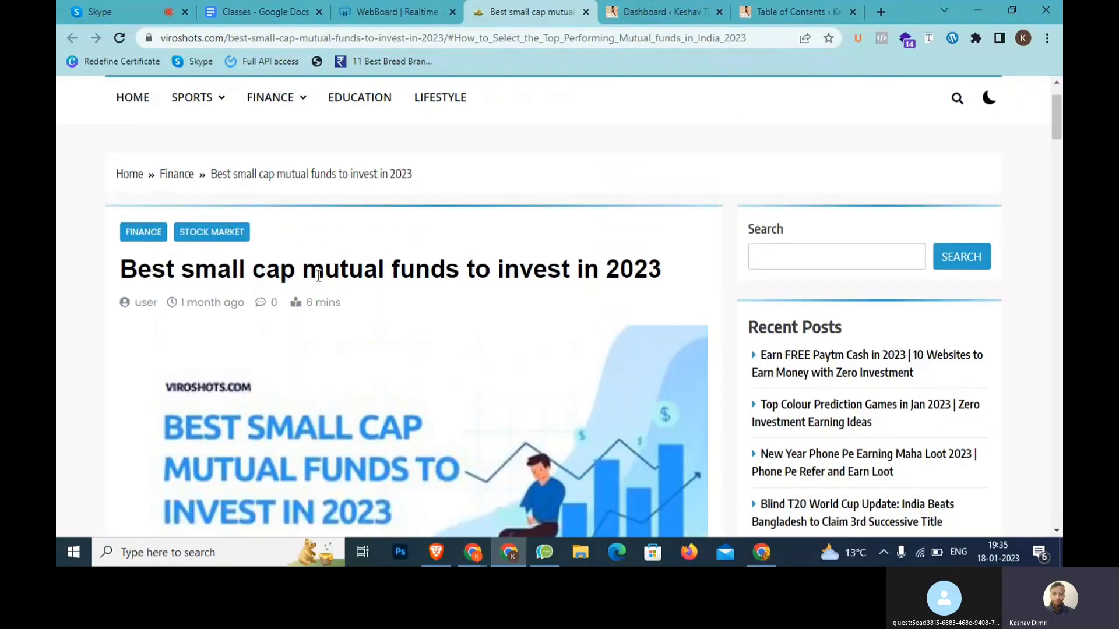
{"action": "left_click_drag", "start_coordinate": [318, 275], "coordinate": [442, 280]}
{"action": "scroll", "coordinate": [253, 356], "scroll_direction": "down", "scroll_amount": 6}
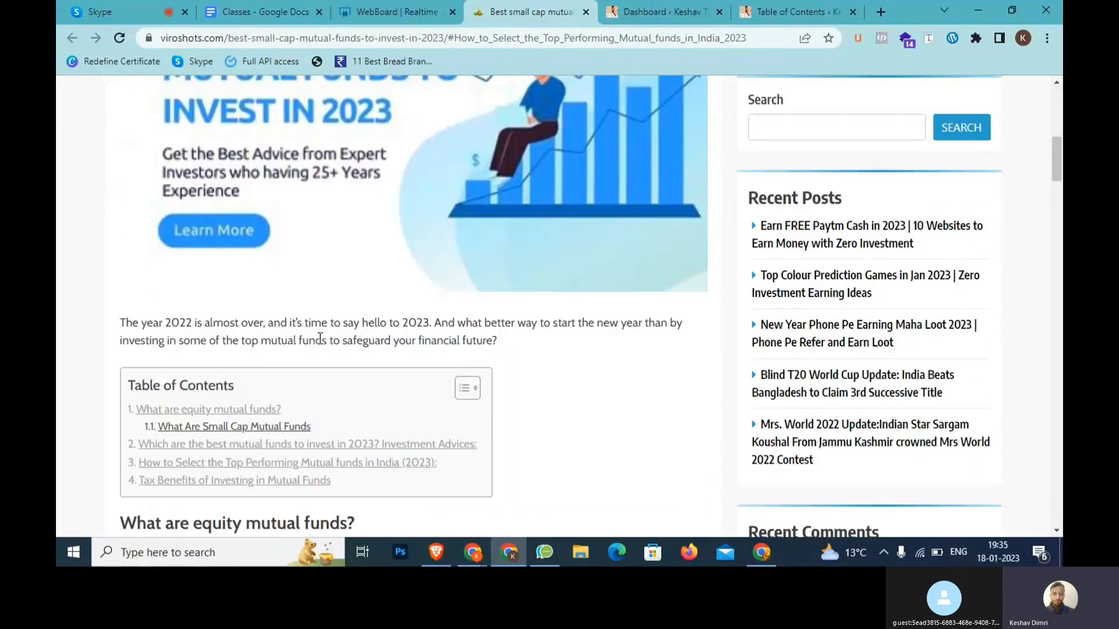
Step: Check the Enable Support options in the plugin settings and highlight the table of contents in the article
{"action": "left_click", "coordinate": [765, 18]}
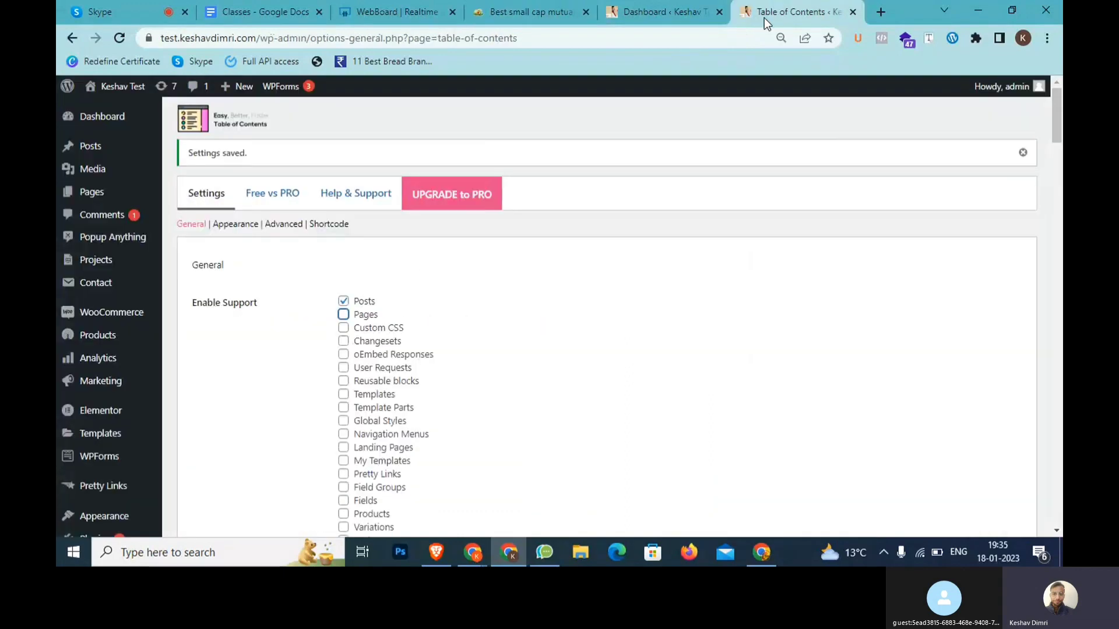
{"action": "left_click", "coordinate": [568, 6]}
{"action": "scroll", "coordinate": [422, 223], "scroll_direction": "down", "scroll_amount": 2}
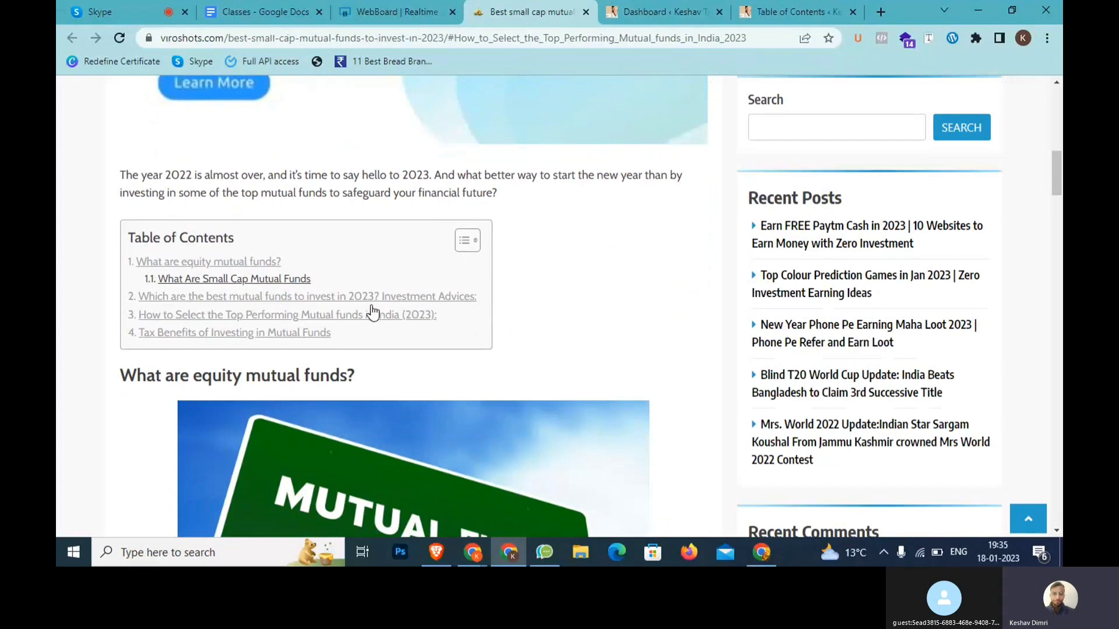
{"action": "left_click_drag", "start_coordinate": [372, 327], "coordinate": [156, 236]}
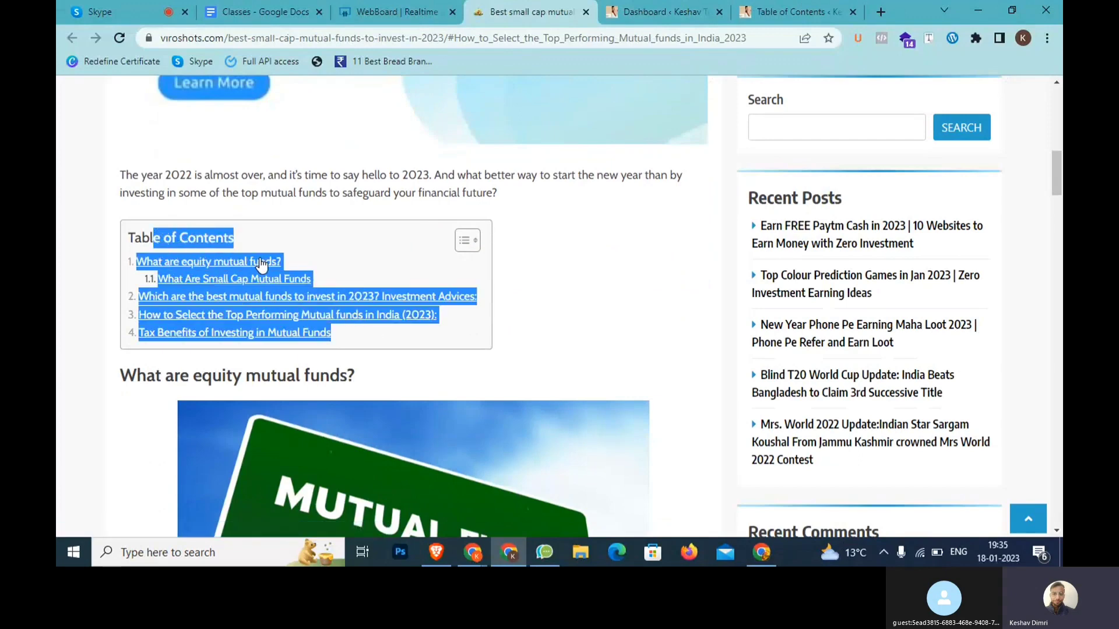
Step: Highlight the article heading "What are equity mutual funds?" and open the list of all pages in the WordPress dashboard
{"action": "left_click_drag", "start_coordinate": [385, 385], "coordinate": [108, 377]}
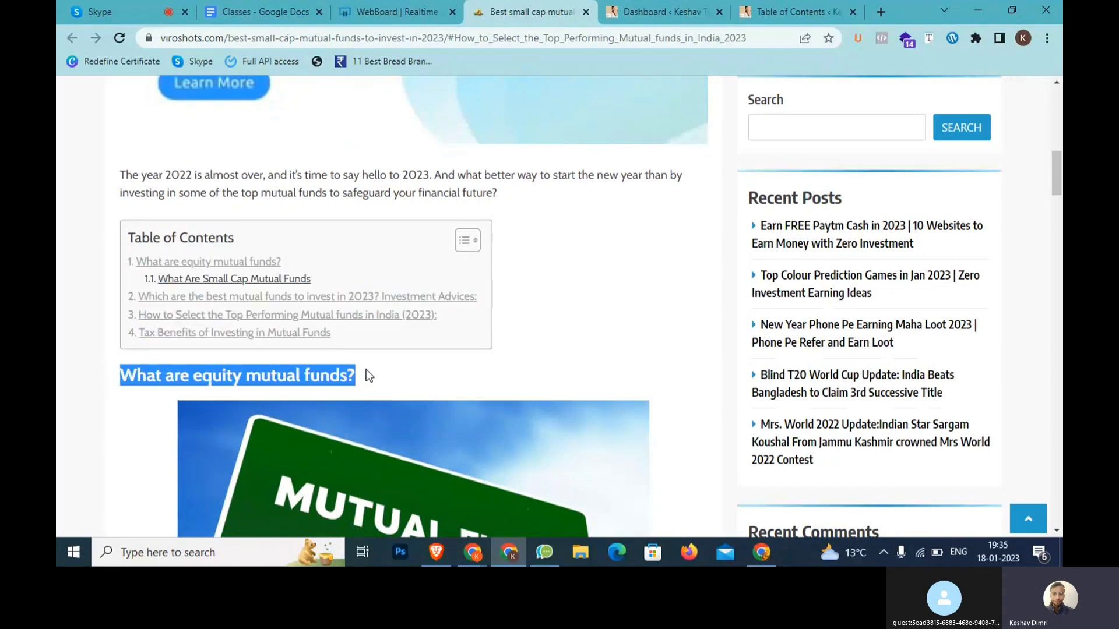
{"action": "left_click", "coordinate": [662, 12]}
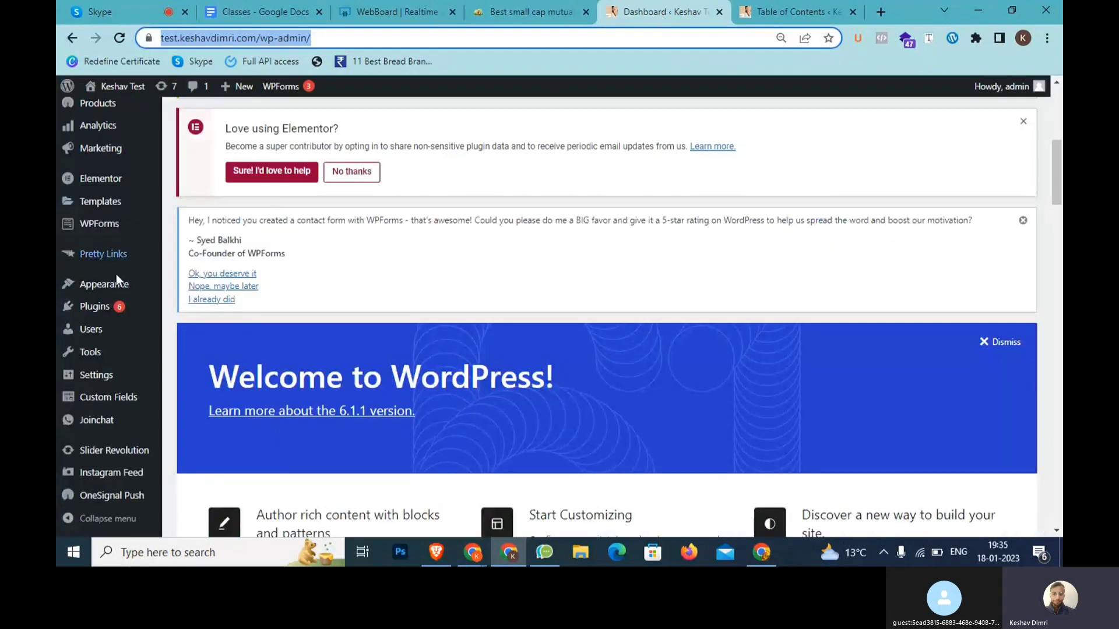
{"action": "scroll", "coordinate": [61, 303], "scroll_direction": "up", "scroll_amount": 4}
{"action": "scroll", "coordinate": [61, 304], "scroll_direction": "up", "scroll_amount": 3}
{"action": "mouse_move", "coordinate": [57, 240]}
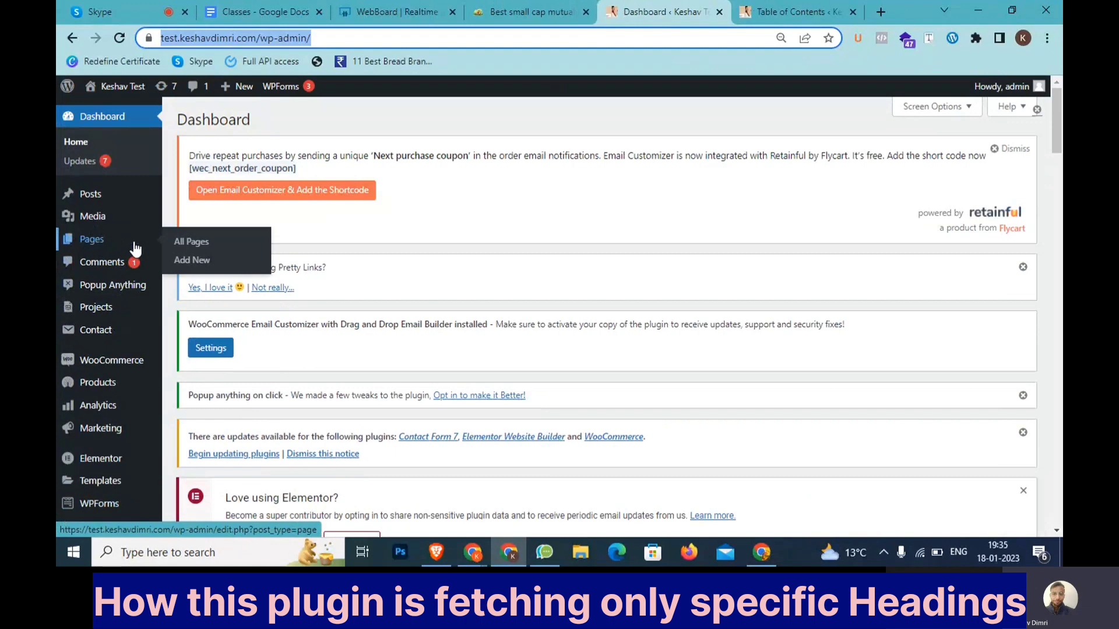
{"action": "left_click", "coordinate": [210, 245]}
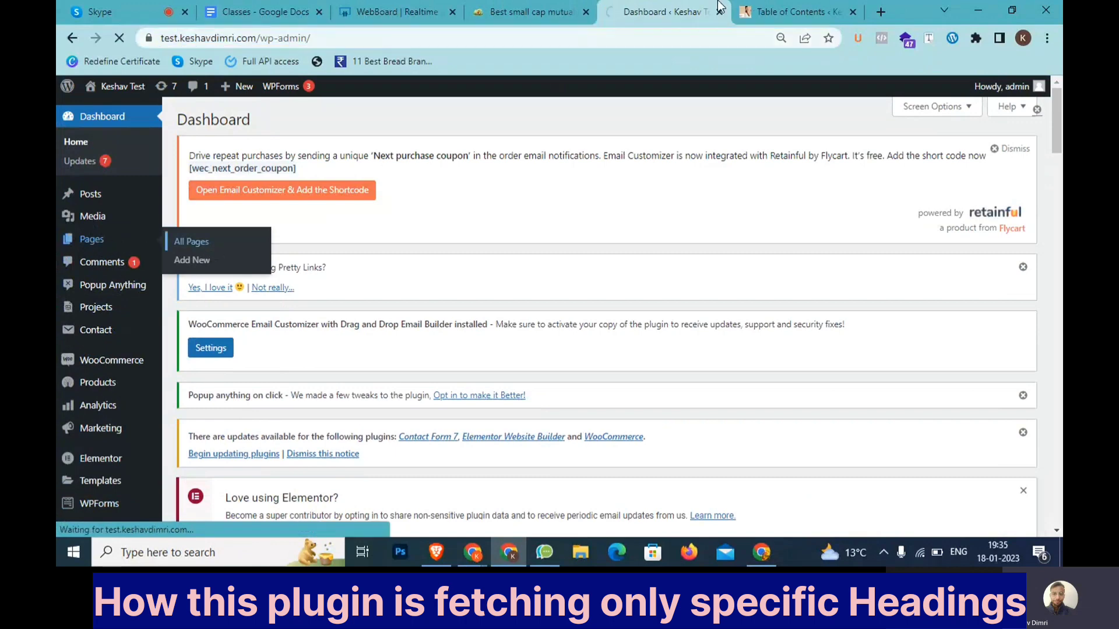
Step: Return to the plugin settings, highlight the Enable Support setting and its Pages option, and enable support for Pages
{"action": "key", "text": "ctrl+Tab"}
{"action": "scroll", "coordinate": [295, 274], "scroll_direction": "down", "scroll_amount": 3}
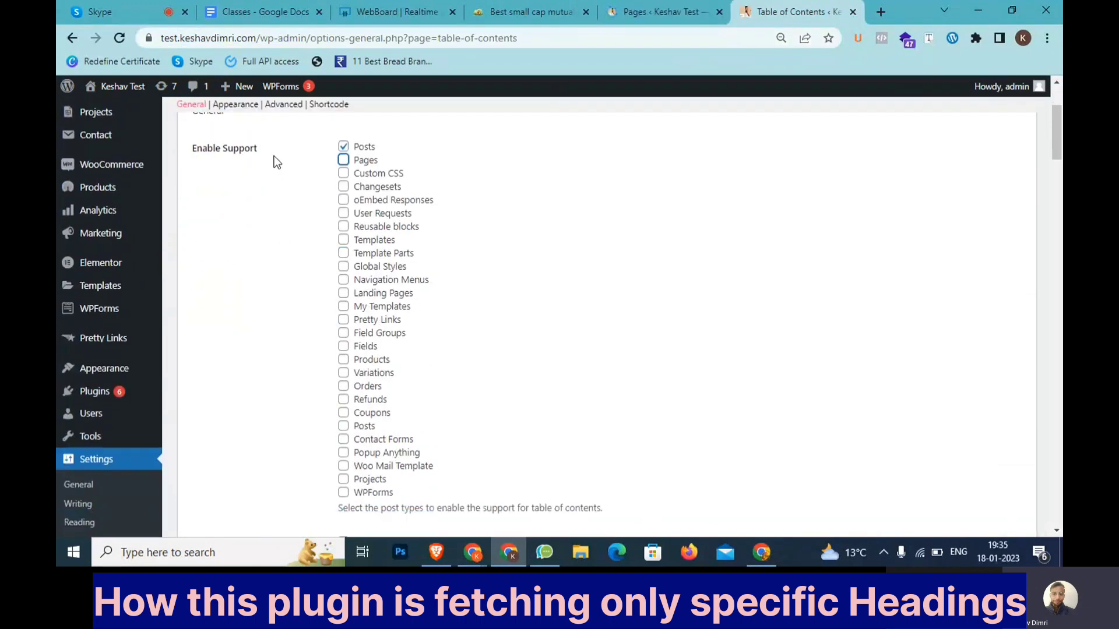
{"action": "left_click_drag", "start_coordinate": [258, 149], "coordinate": [208, 151]}
{"action": "left_click_drag", "start_coordinate": [387, 156], "coordinate": [372, 162]}
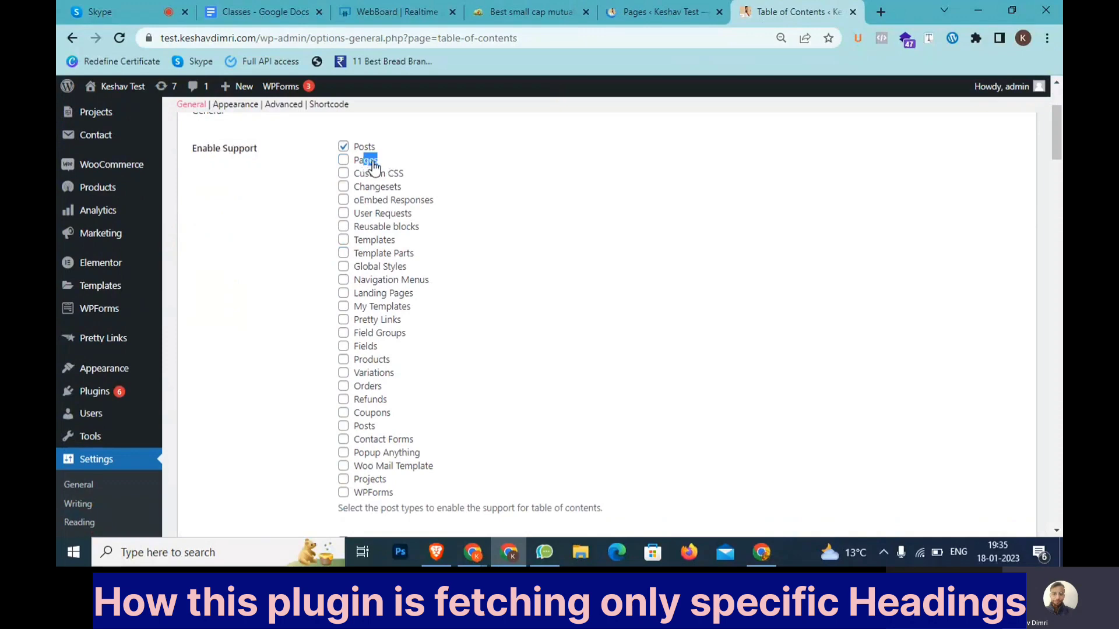
{"action": "left_click", "coordinate": [343, 158]}
Step: Highlight the Posts and Pages options under Auto Insert in the plugin settings
{"action": "scroll", "coordinate": [380, 167], "scroll_direction": "down", "scroll_amount": 2}
{"action": "scroll", "coordinate": [382, 170], "scroll_direction": "down", "scroll_amount": 4}
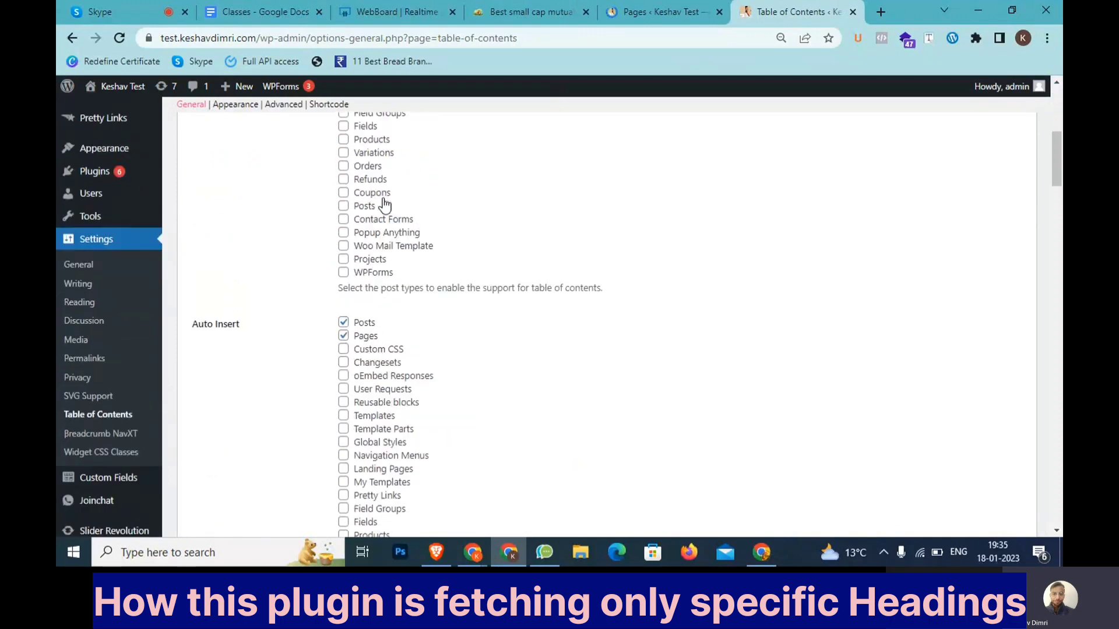
{"action": "left_click_drag", "start_coordinate": [354, 247], "coordinate": [370, 260]}
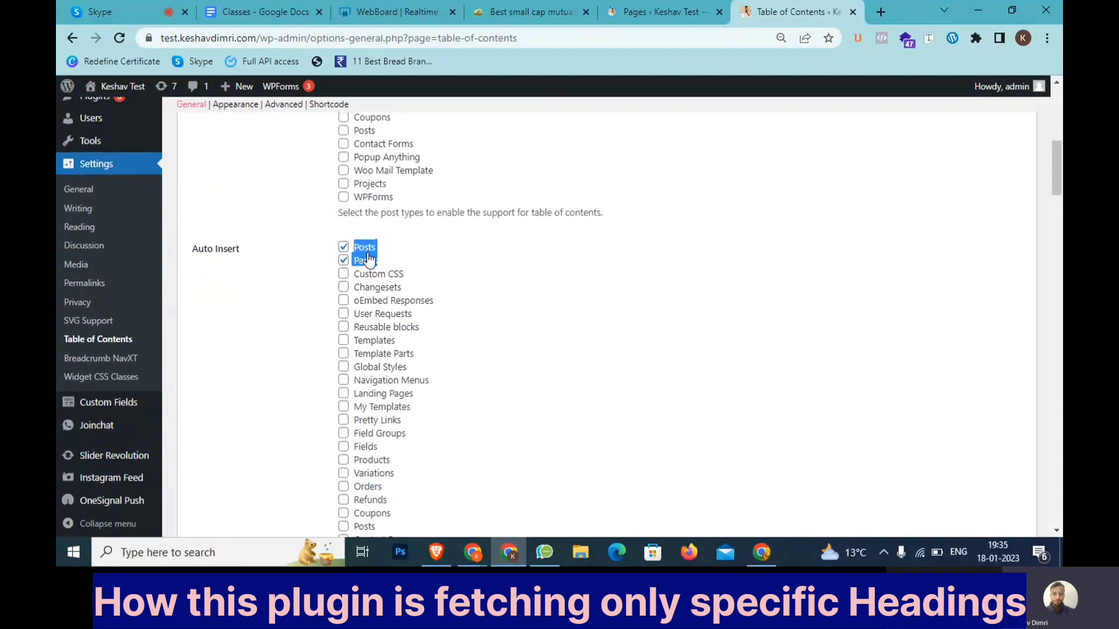
Step: Highlight the Position setting, check its placement choices, and look through the remaining settings down to the Advanced section
{"action": "scroll", "coordinate": [385, 267], "scroll_direction": "down", "scroll_amount": 9}
{"action": "scroll", "coordinate": [385, 267], "scroll_direction": "up", "scroll_amount": 1}
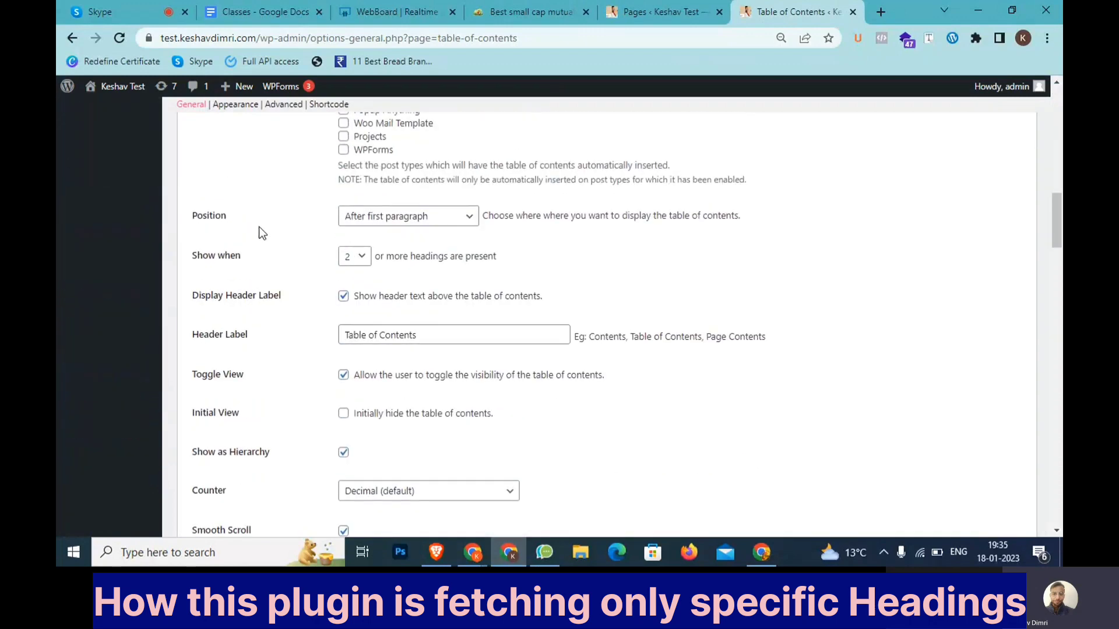
{"action": "left_click_drag", "start_coordinate": [259, 225], "coordinate": [198, 217]}
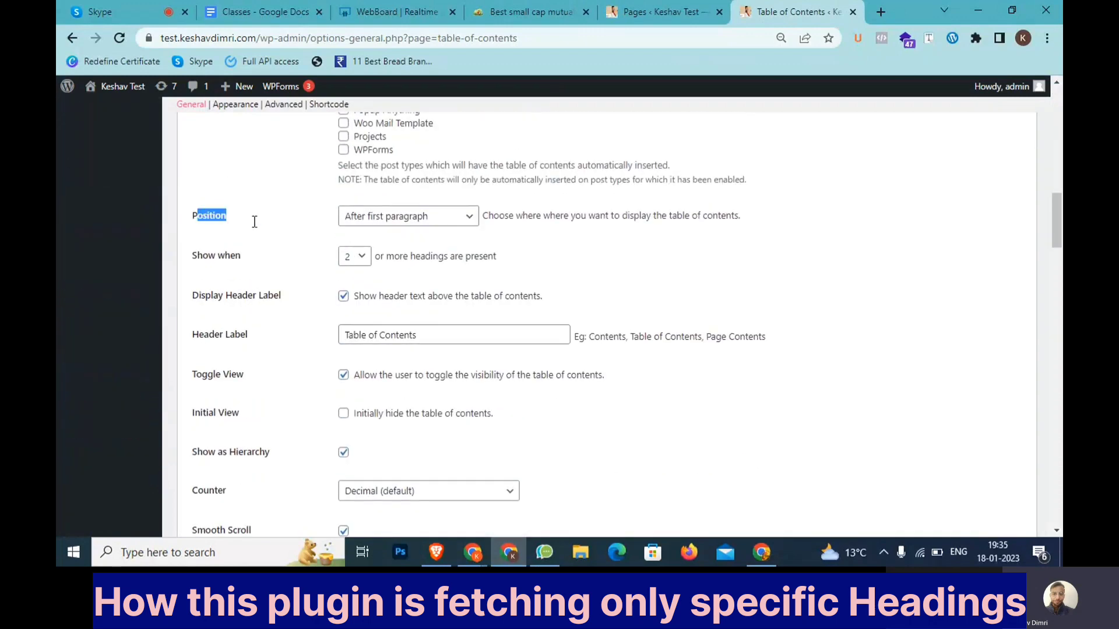
{"action": "left_click", "coordinate": [420, 218]}
{"action": "left_click", "coordinate": [556, 251]}
{"action": "left_click", "coordinate": [422, 217]}
{"action": "left_click", "coordinate": [547, 250]}
{"action": "scroll", "coordinate": [547, 250], "scroll_direction": "down", "scroll_amount": 20}
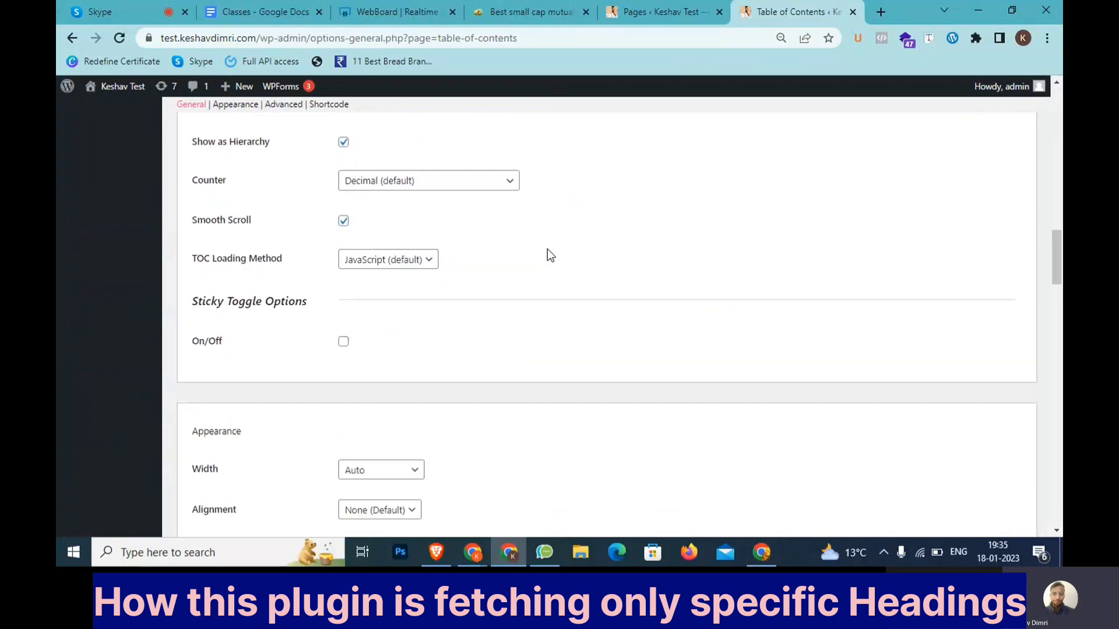
{"action": "scroll", "coordinate": [511, 307], "scroll_direction": "down", "scroll_amount": 5}
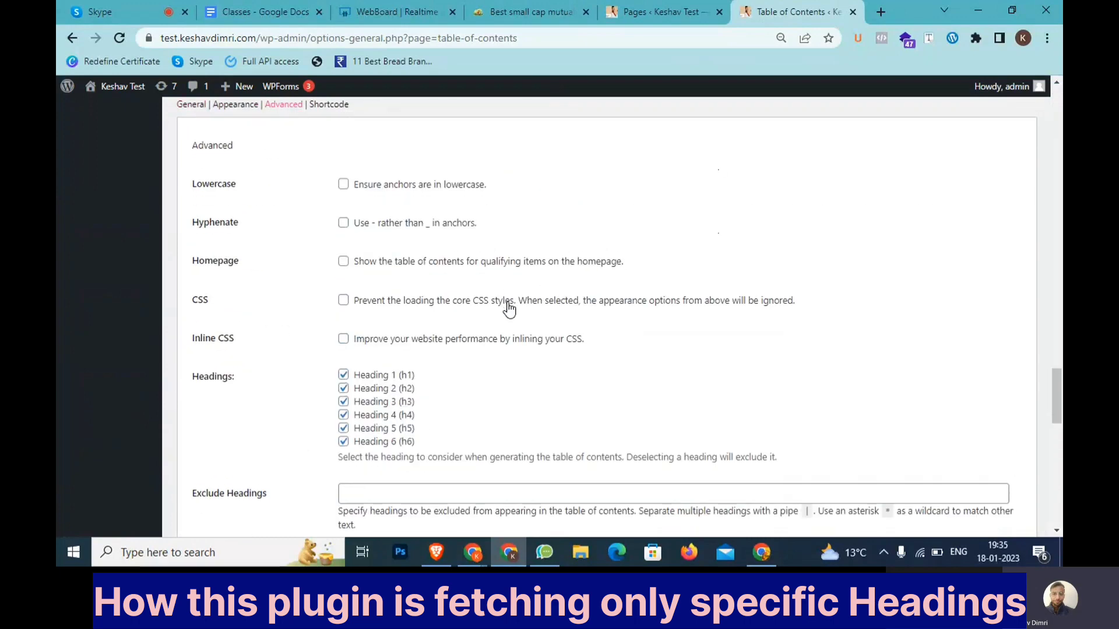
Step: Open the WordPress list of posts and view the post "Make Your Online Ads Relevant and Personal" in a new tab
{"action": "left_click", "coordinate": [530, 7]}
{"action": "left_click", "coordinate": [660, 9]}
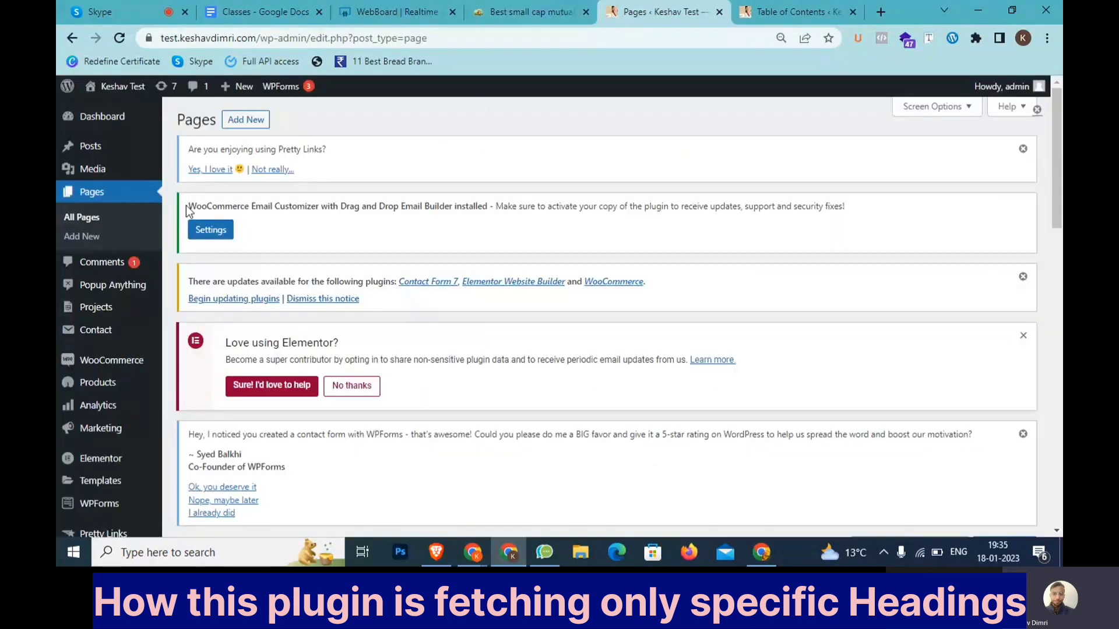
{"action": "left_click", "coordinate": [116, 153]}
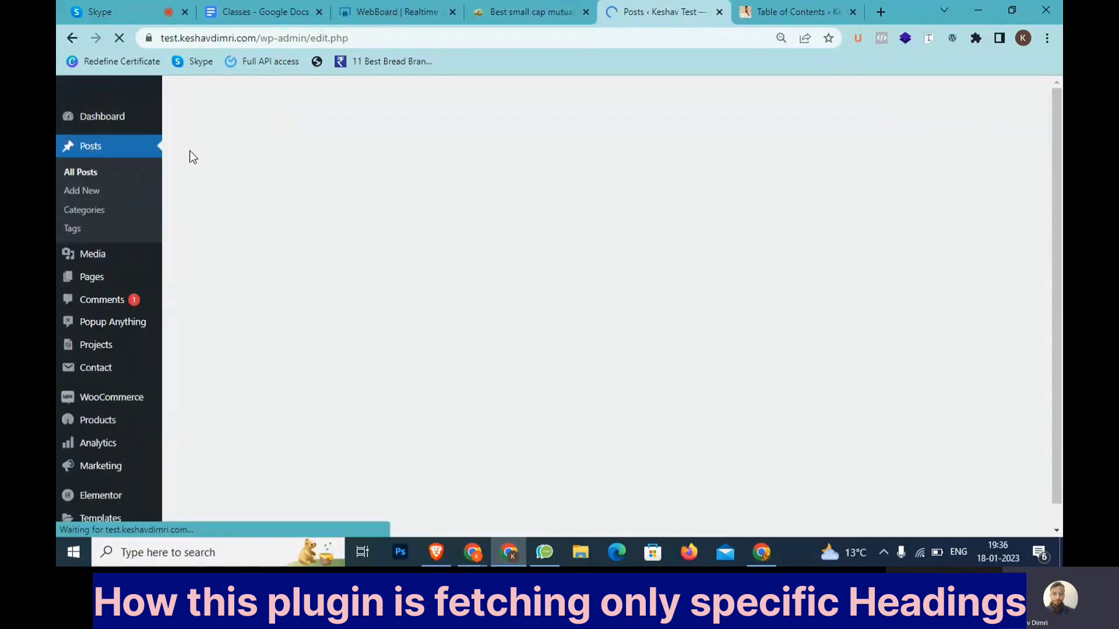
{"action": "scroll", "coordinate": [308, 322], "scroll_direction": "down", "scroll_amount": 12}
{"action": "scroll", "coordinate": [308, 322], "scroll_direction": "up", "scroll_amount": 1}
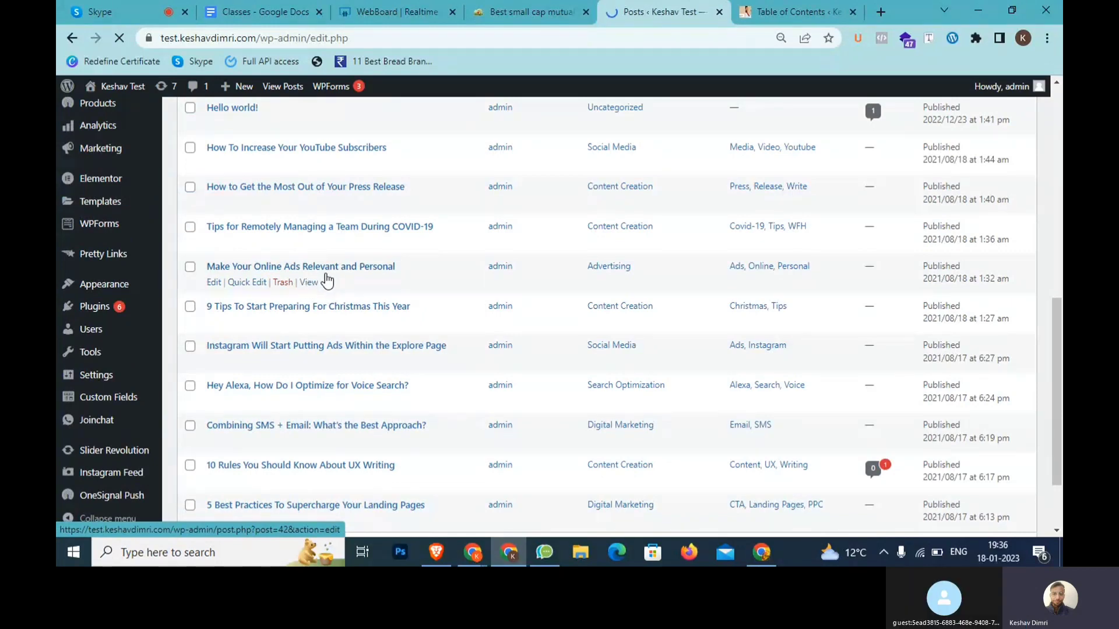
{"action": "middle_click", "coordinate": [311, 284]}
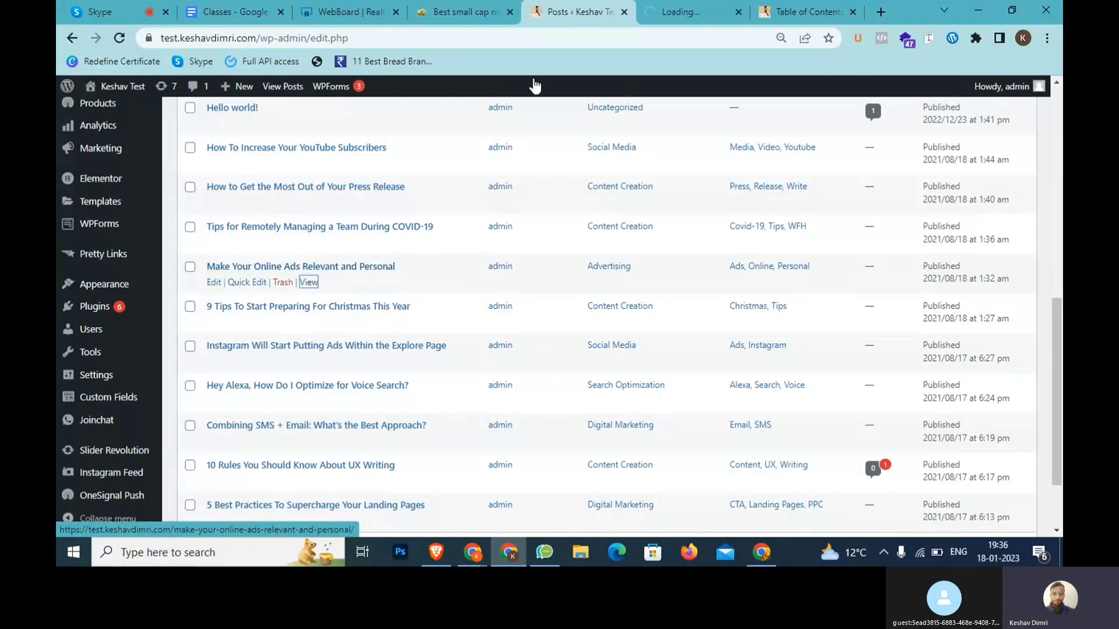
{"action": "left_click", "coordinate": [684, 6]}
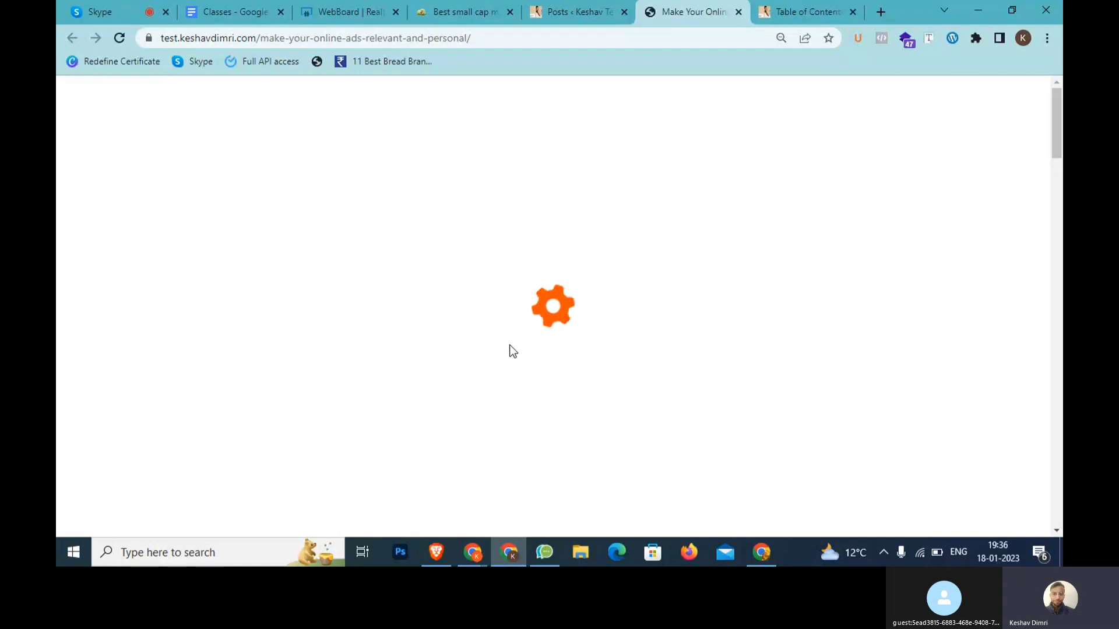
Step: Examine the post's table of contents, highlighting its title and four entries, and compare it with the text below
{"action": "scroll", "coordinate": [511, 345], "scroll_direction": "down", "scroll_amount": 10}
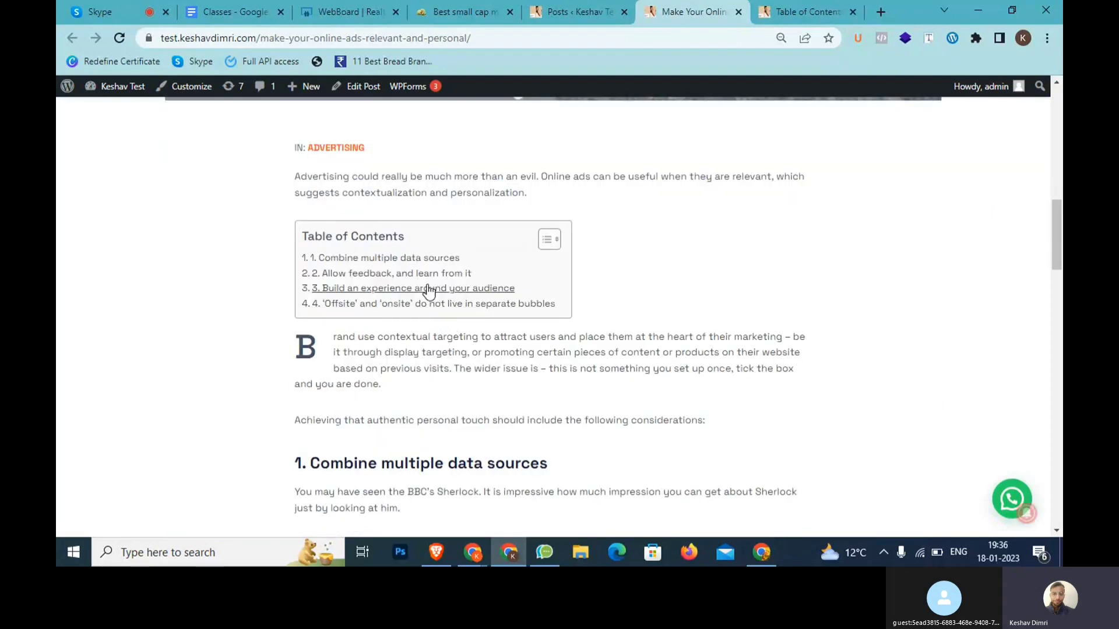
{"action": "left_click_drag", "start_coordinate": [410, 232], "coordinate": [308, 242]}
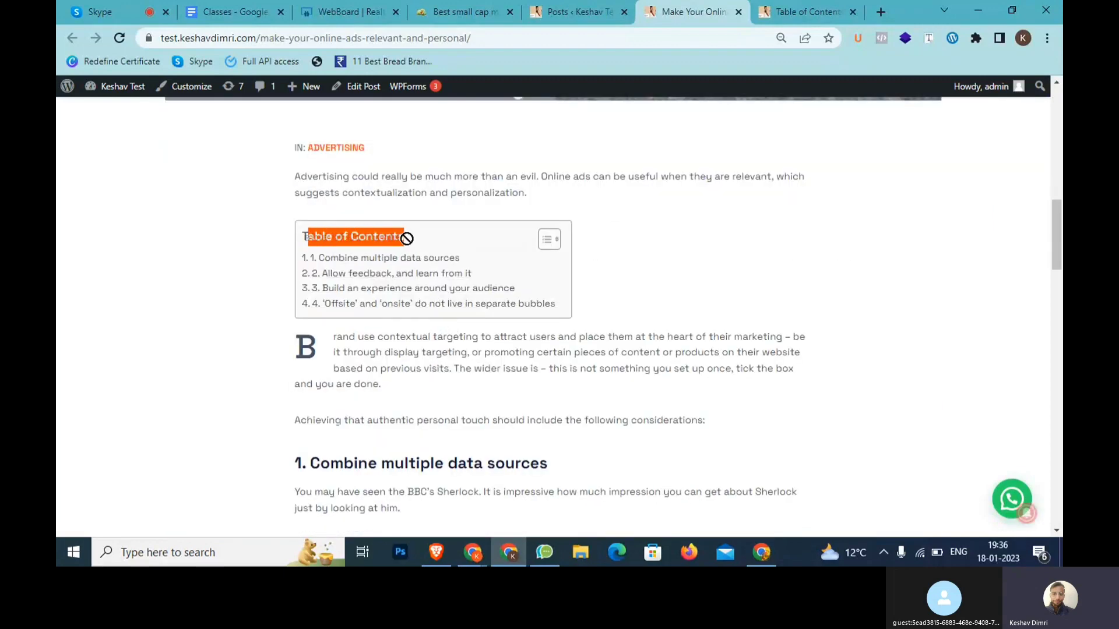
{"action": "left_click_drag", "start_coordinate": [565, 303], "coordinate": [314, 259]}
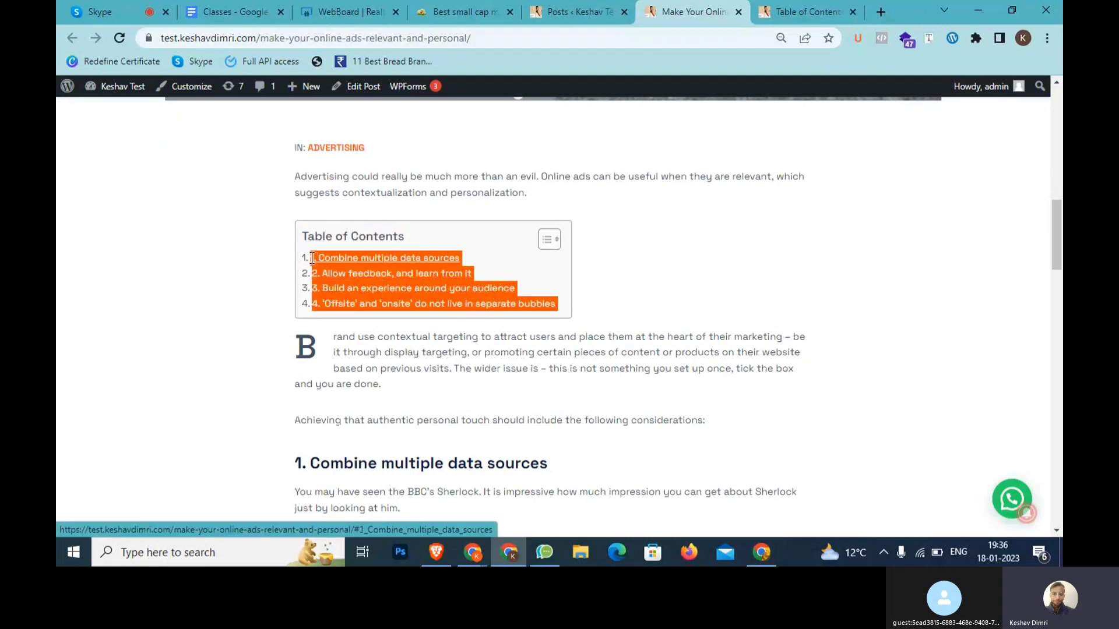
{"action": "scroll", "coordinate": [315, 258], "scroll_direction": "down", "scroll_amount": 2}
{"action": "scroll", "coordinate": [317, 257], "scroll_direction": "up", "scroll_amount": 1}
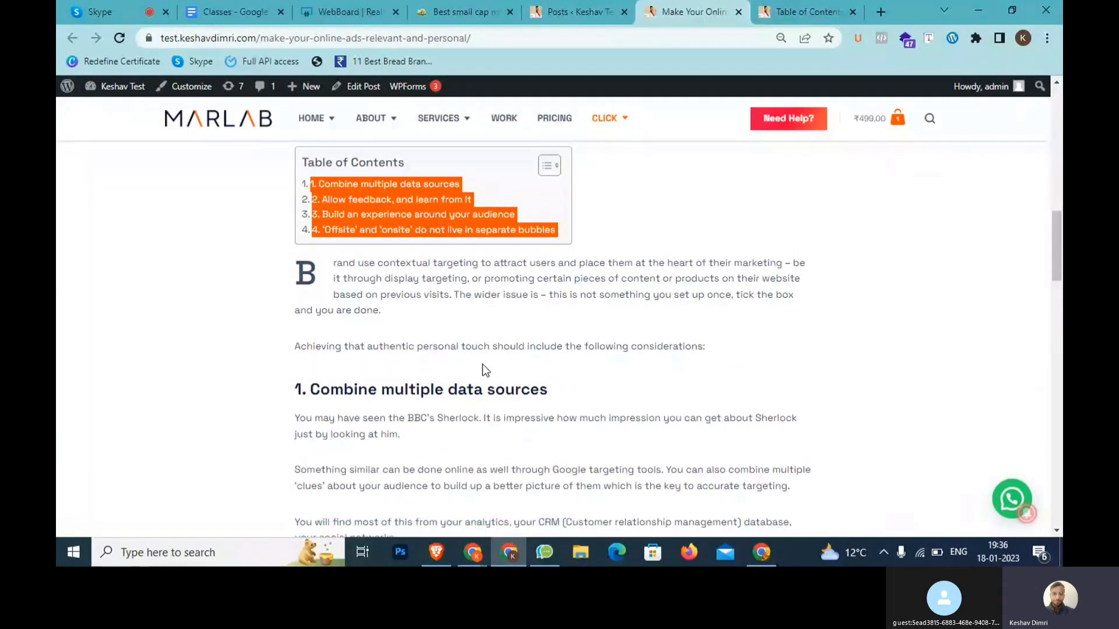
Step: Find and highlight the Headings setting in the plugin's Advanced options, and check it against the post's table of contents
{"action": "left_click", "coordinate": [788, 12]}
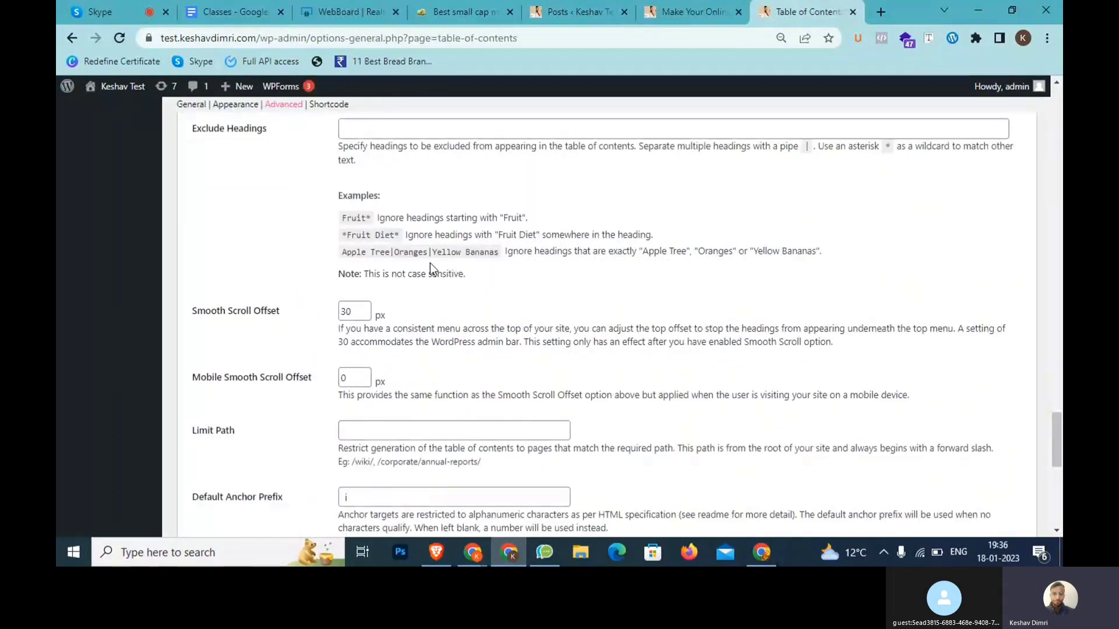
{"action": "scroll", "coordinate": [425, 267], "scroll_direction": "down", "scroll_amount": 5}
{"action": "scroll", "coordinate": [420, 272], "scroll_direction": "up", "scroll_amount": 7}
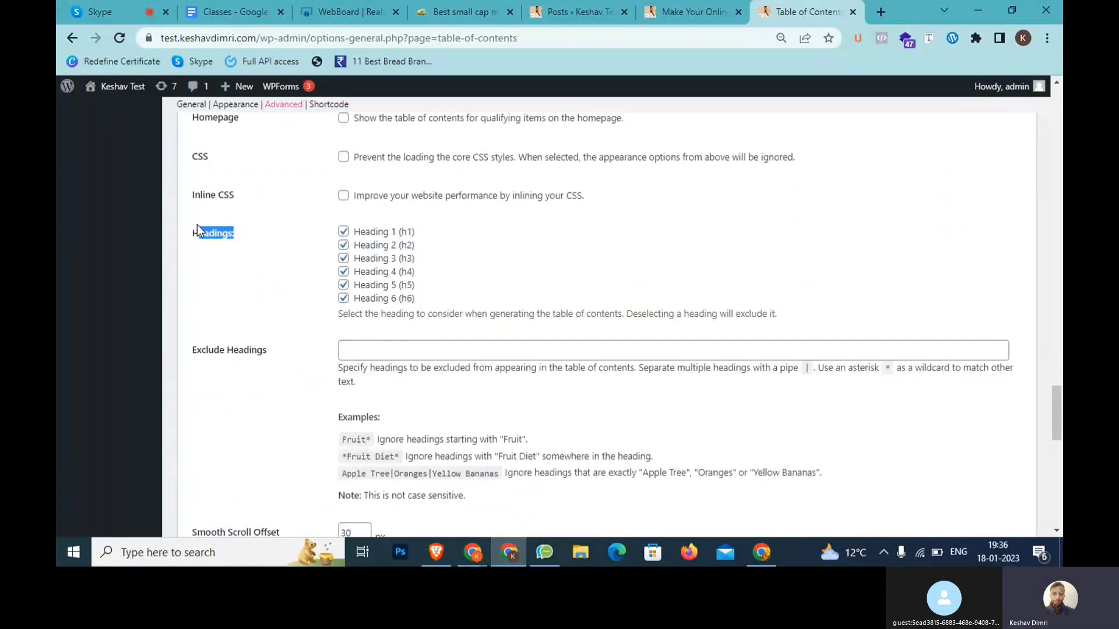
{"action": "left_click", "coordinate": [691, 11]}
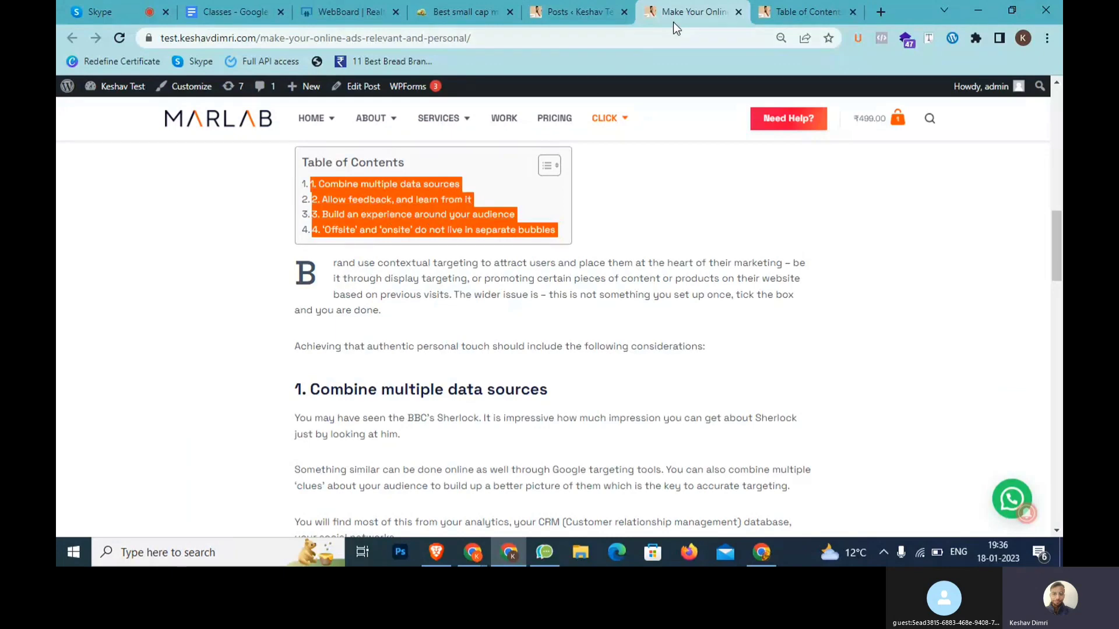
{"action": "left_click", "coordinate": [793, 7]}
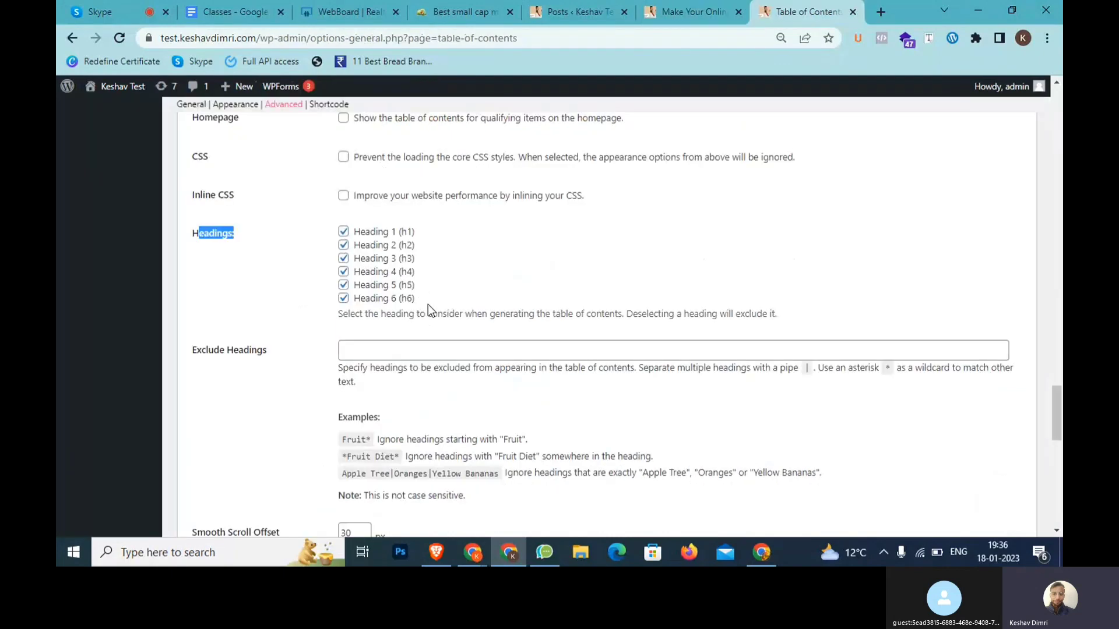
Step: Highlight the Heading 1 to Heading 6 options and the note explaining which headings the table of contents considers
{"action": "left_click_drag", "start_coordinate": [428, 304], "coordinate": [368, 244]}
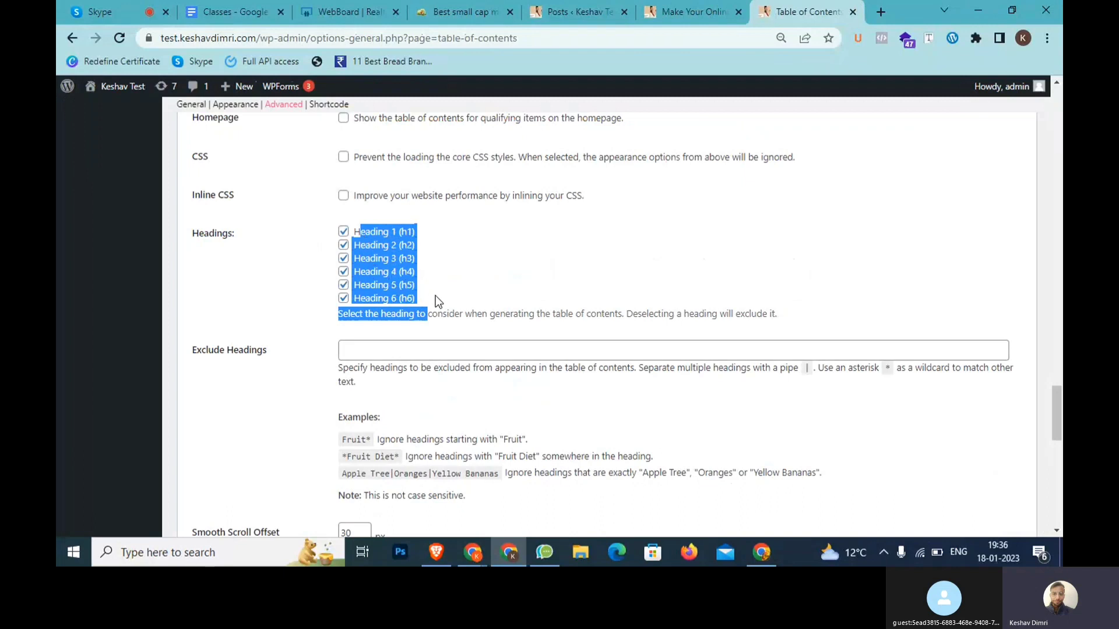
{"action": "left_click_drag", "start_coordinate": [424, 315], "coordinate": [580, 309]}
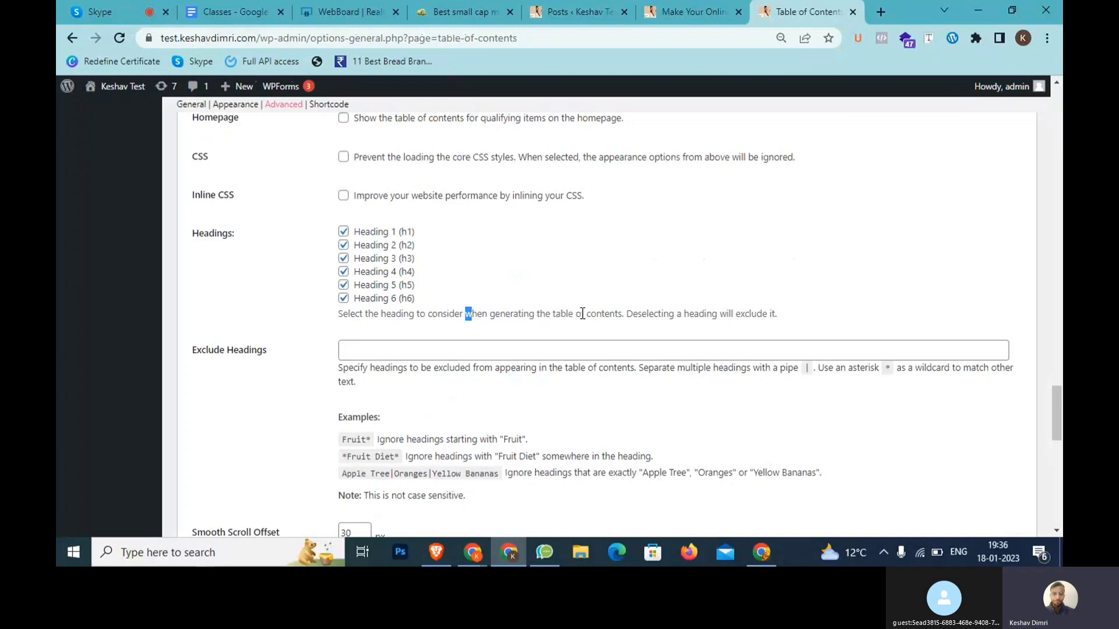
{"action": "left_click_drag", "start_coordinate": [806, 314], "coordinate": [362, 321]}
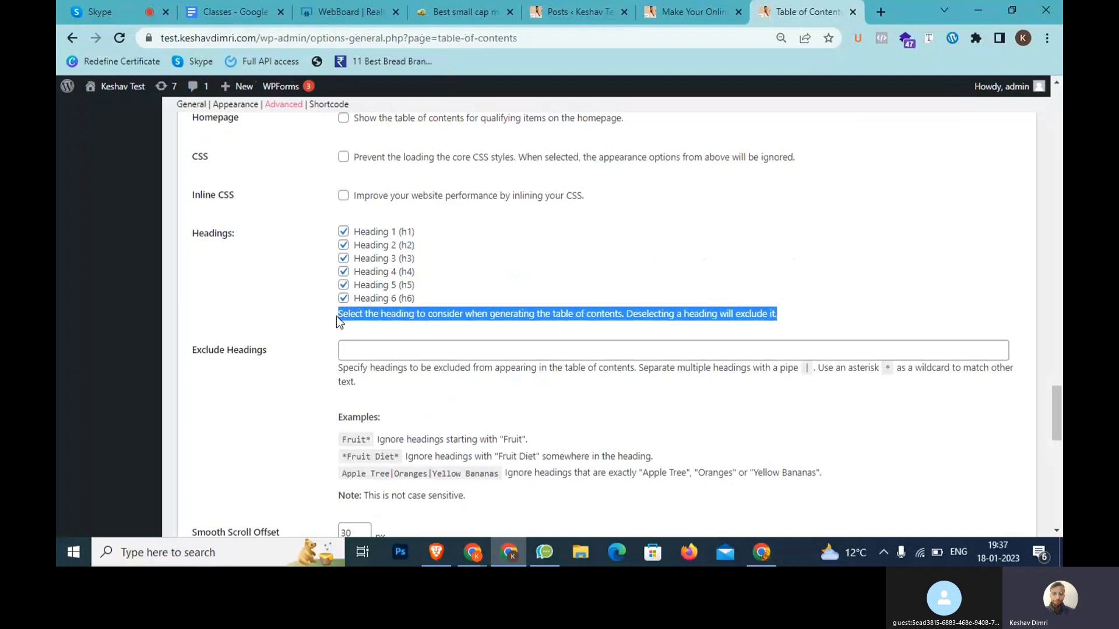
{"action": "left_click_drag", "start_coordinate": [436, 298], "coordinate": [357, 242]}
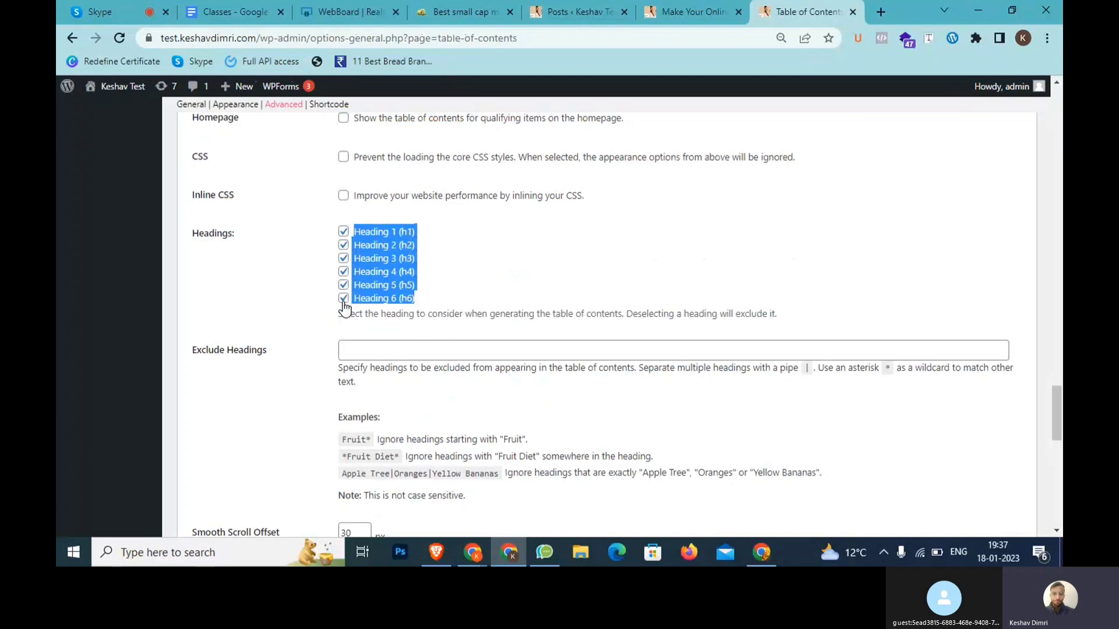
Step: In the post, select part of the heading "1. Combine multiple data sources" and analyze it with Font Finder to check its element type
{"action": "left_click", "coordinate": [688, 11]}
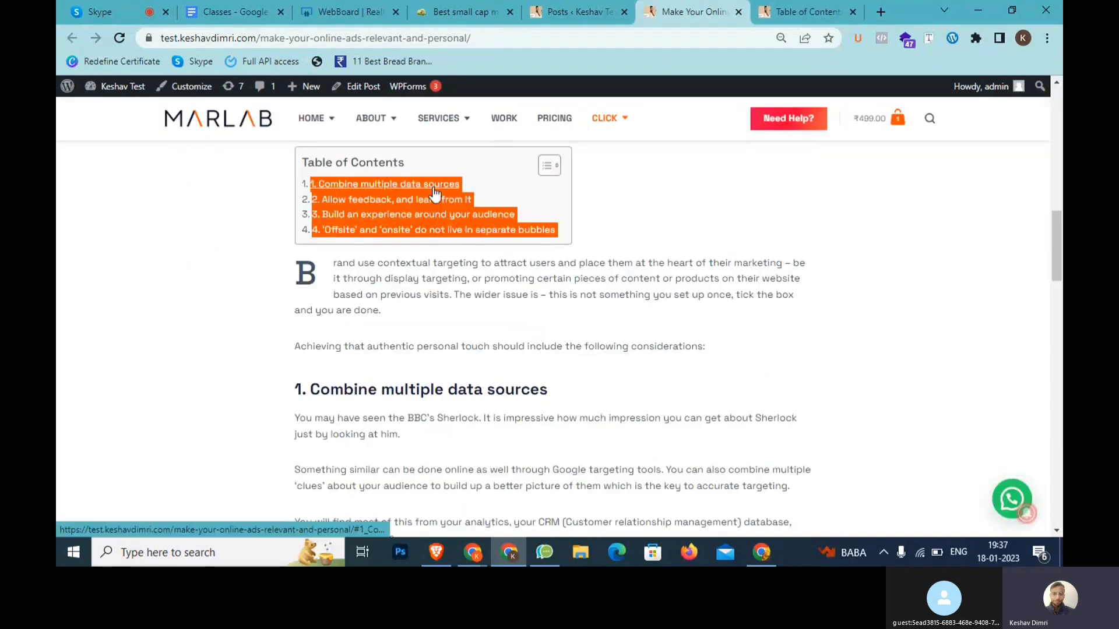
{"action": "scroll", "coordinate": [476, 246], "scroll_direction": "up", "scroll_amount": 6}
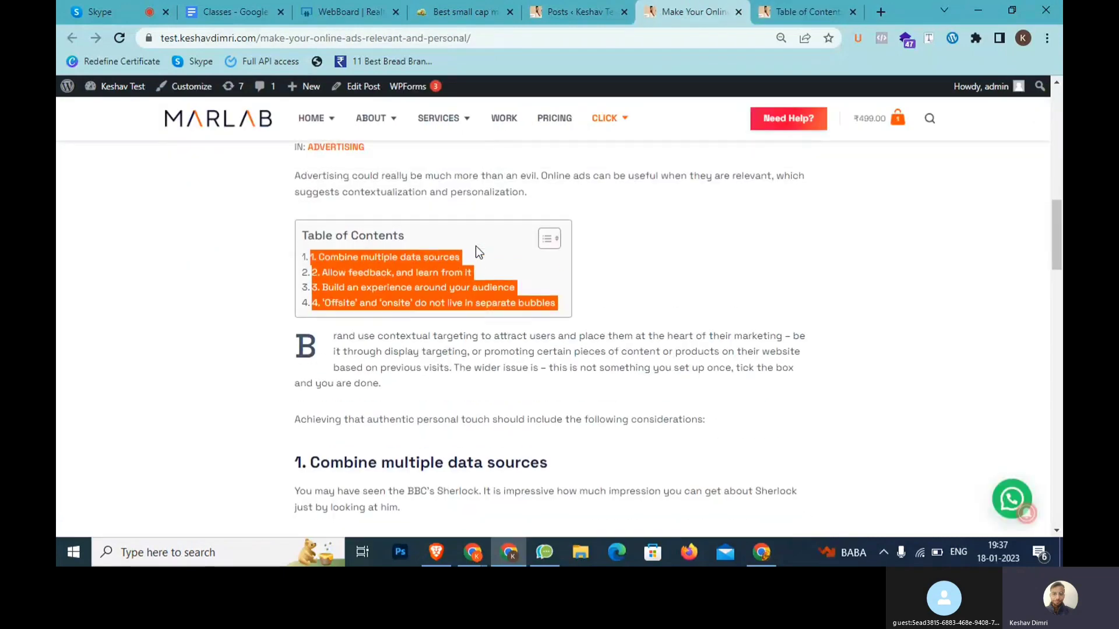
{"action": "scroll", "coordinate": [443, 291], "scroll_direction": "down", "scroll_amount": 10}
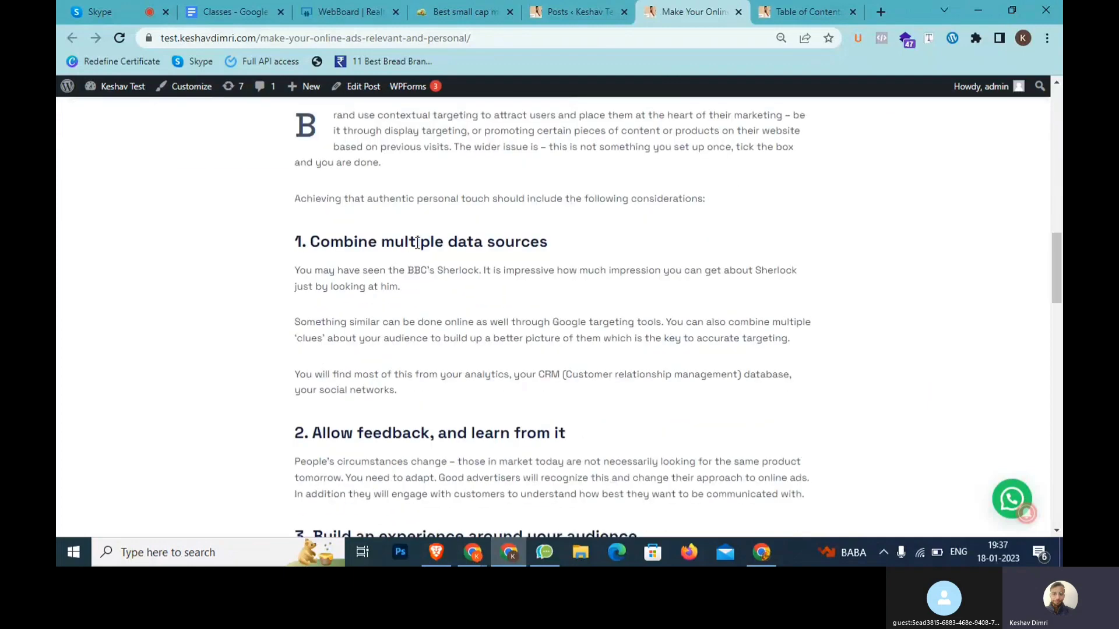
{"action": "left_click_drag", "start_coordinate": [405, 241], "coordinate": [530, 242]}
{"action": "right_click", "coordinate": [419, 247]}
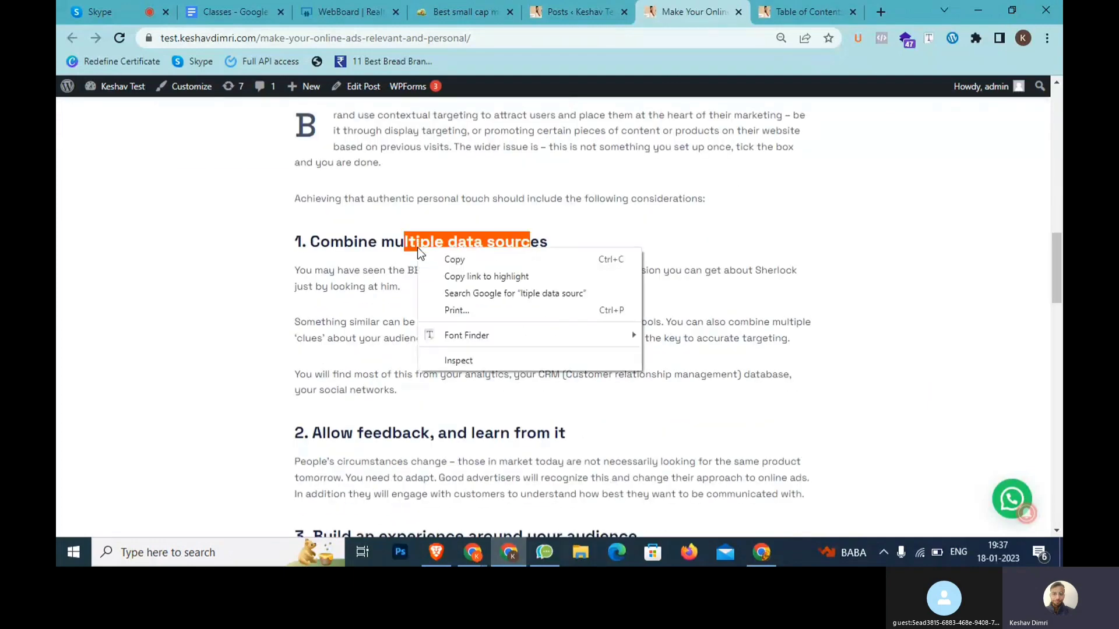
{"action": "mouse_move", "coordinate": [478, 337]}
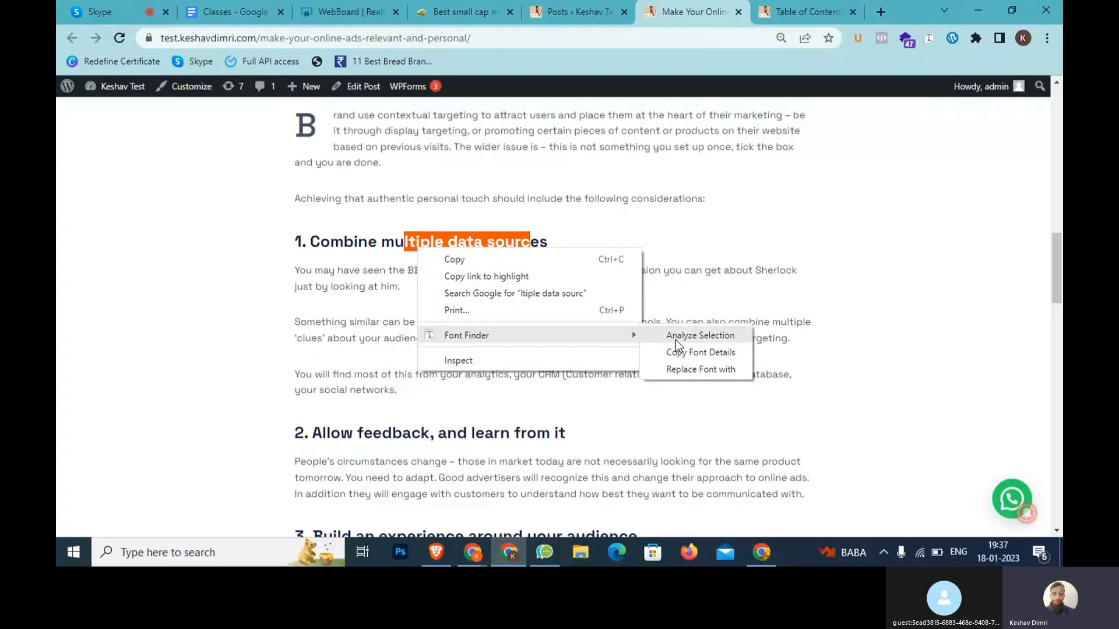
{"action": "left_click", "coordinate": [699, 338]}
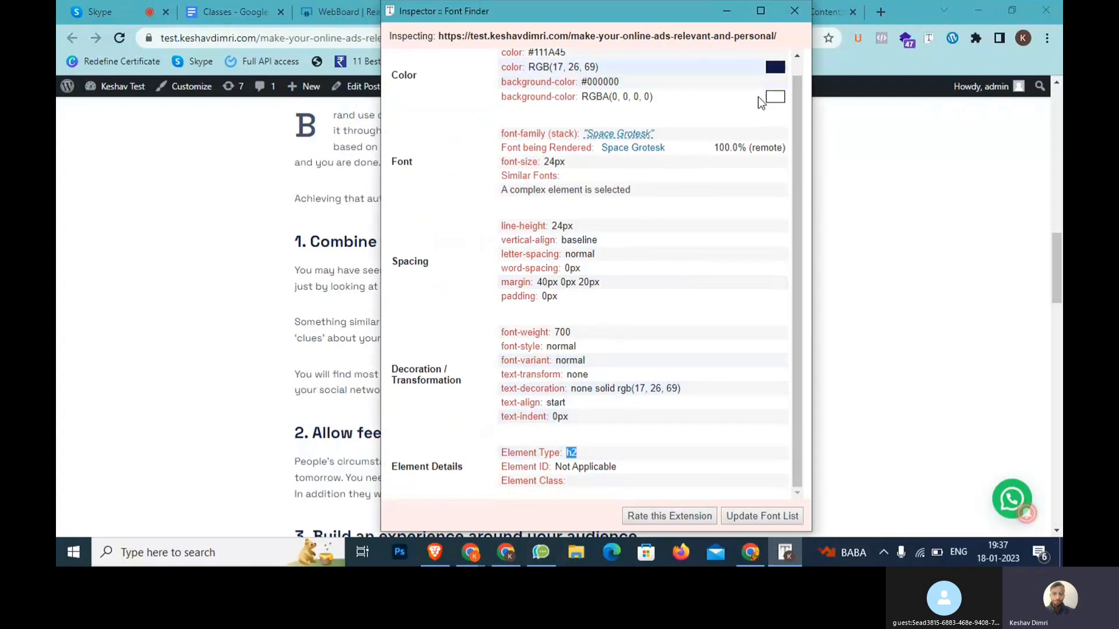
Step: Review the heading's element type in Font Finder, close the inspector, and look over the numbered headings in the post
{"action": "scroll", "coordinate": [613, 435], "scroll_direction": "up", "scroll_amount": 5}
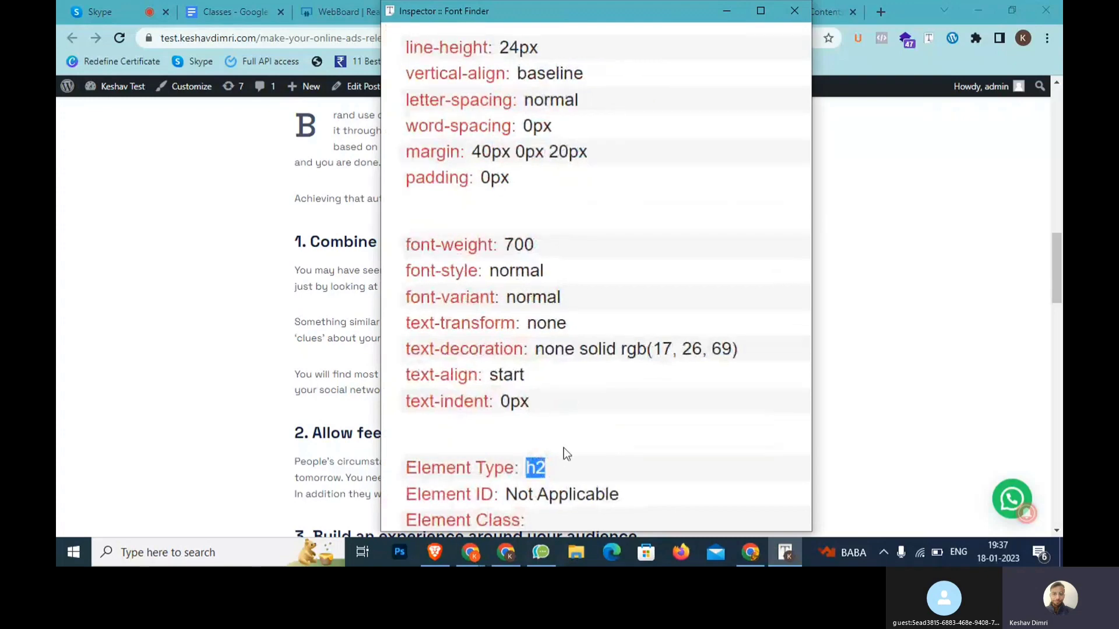
{"action": "scroll", "coordinate": [564, 448], "scroll_direction": "down", "scroll_amount": 5}
{"action": "left_click", "coordinate": [795, 11]}
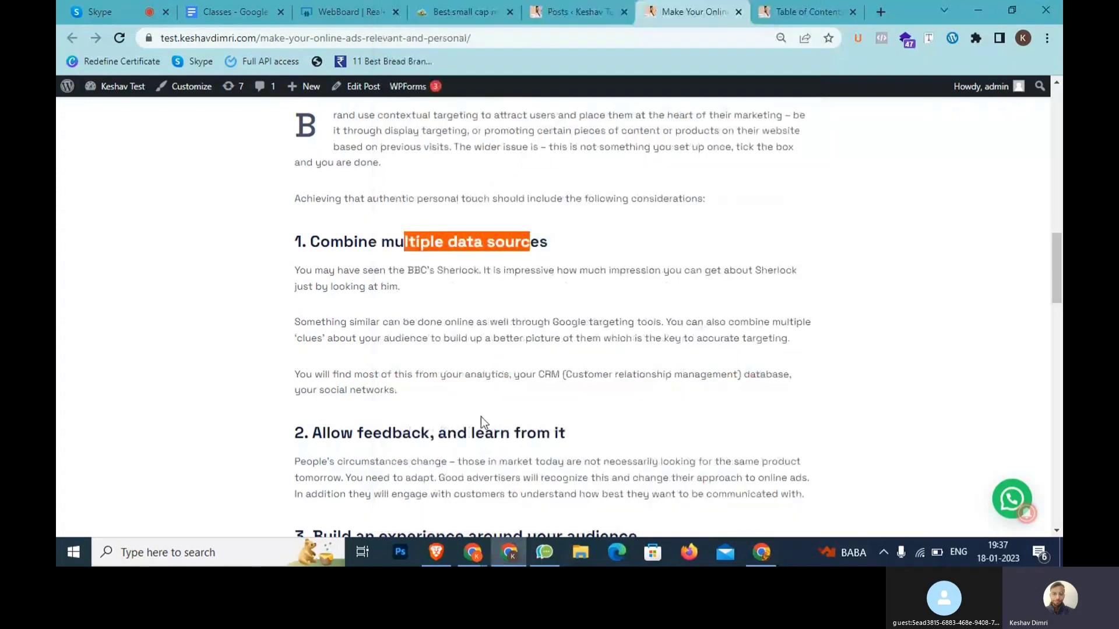
{"action": "scroll", "coordinate": [481, 417], "scroll_direction": "down", "scroll_amount": 3}
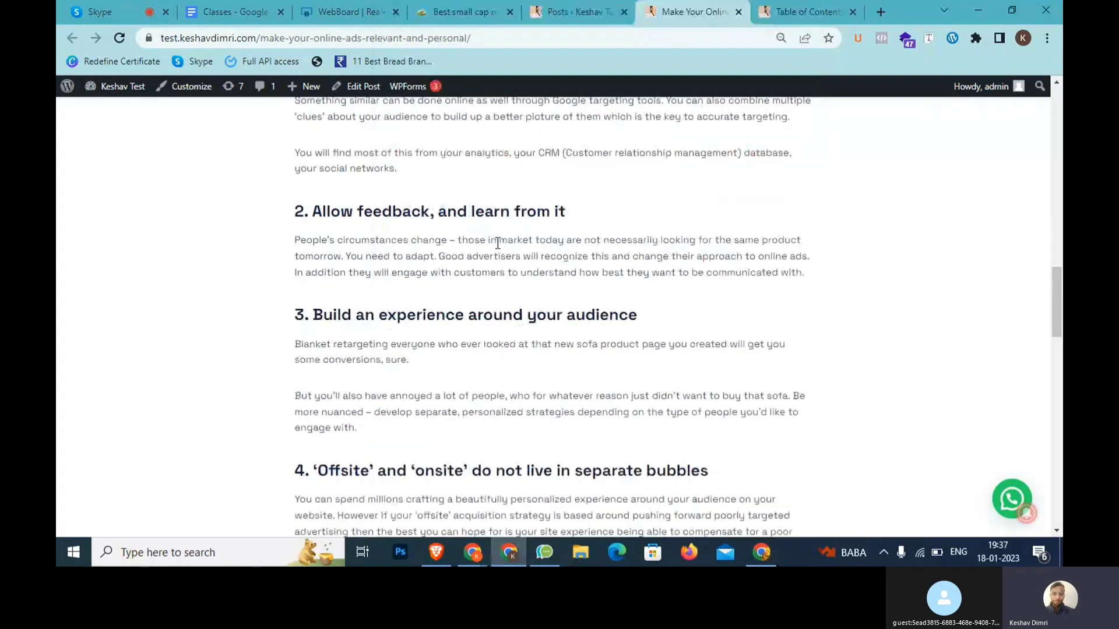
Step: Go to the small cap mutual funds article and examine the numbering and nested entry in its table of contents
{"action": "left_click", "coordinate": [577, 10]}
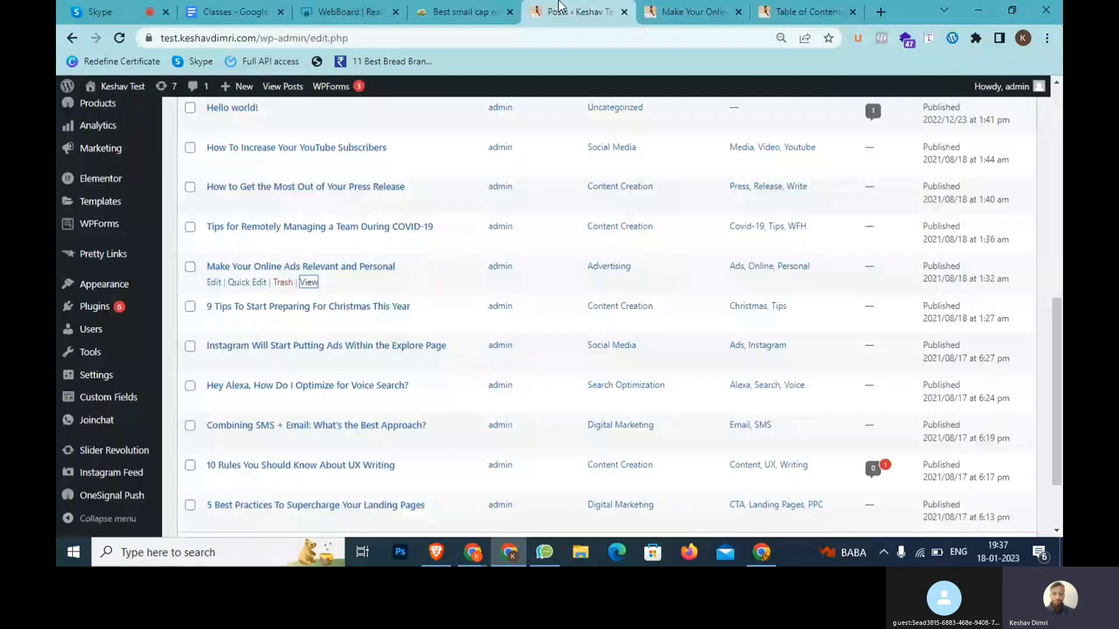
{"action": "left_click", "coordinate": [464, 12]}
{"action": "scroll", "coordinate": [212, 282], "scroll_direction": "up", "scroll_amount": 2}
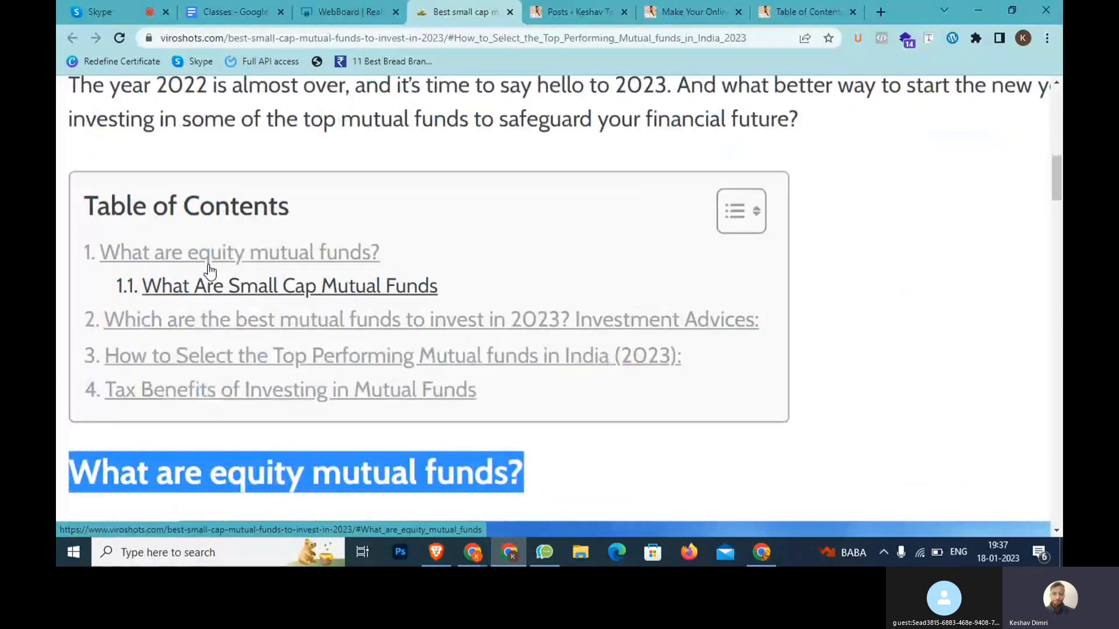
{"action": "scroll", "coordinate": [196, 264], "scroll_direction": "down", "scroll_amount": 4}
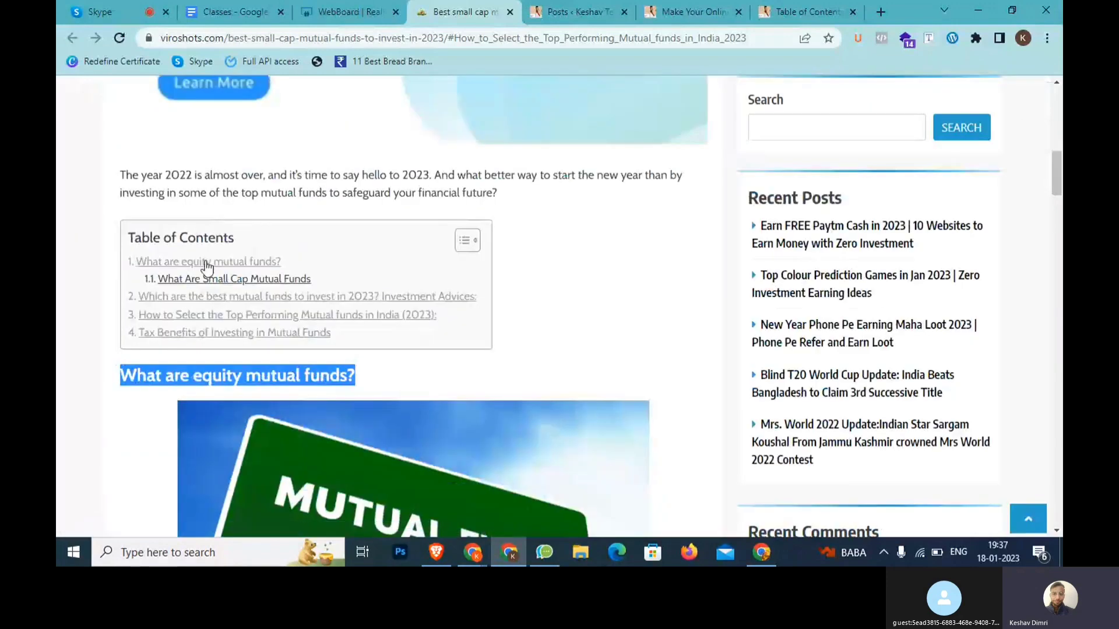
Step: On the online whiteboard, write H1, draw a line from it to H2, and circle H2
{"action": "left_click", "coordinate": [322, 7]}
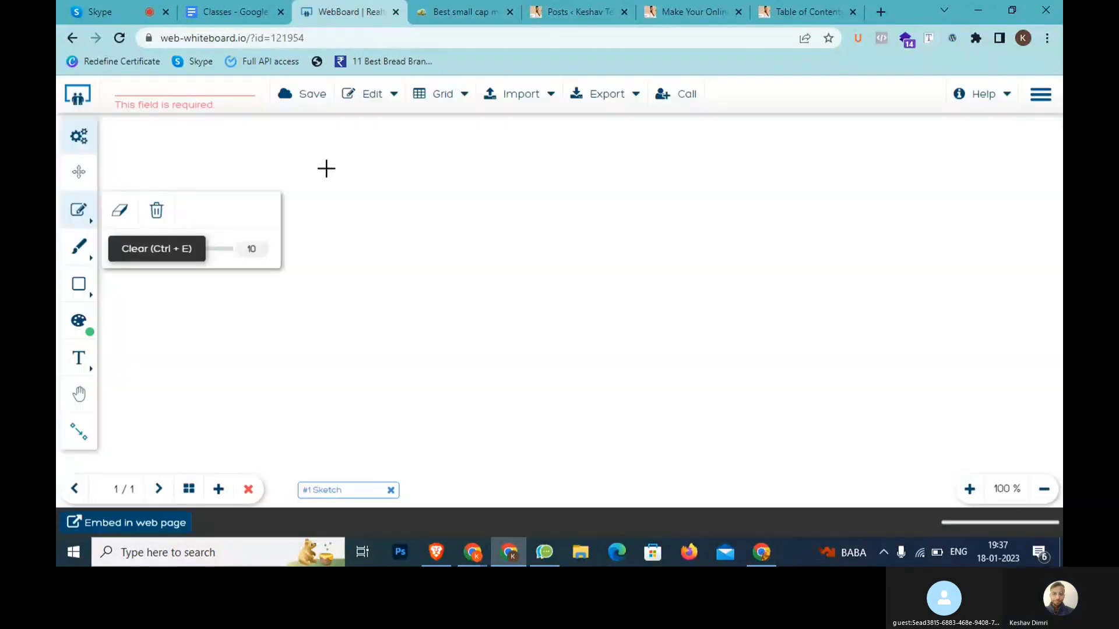
{"action": "mouse_move", "coordinate": [307, 156]}
{"action": "left_mouse_down"}
{"action": "mouse_move", "coordinate": [309, 214]}
{"action": "mouse_move", "coordinate": [326, 185]}
{"action": "left_mouse_up"}
{"action": "mouse_move", "coordinate": [324, 158]}
{"action": "left_mouse_down"}
{"action": "mouse_move", "coordinate": [335, 219]}
{"action": "mouse_move", "coordinate": [363, 229]}
{"action": "mouse_move", "coordinate": [523, 178]}
{"action": "left_mouse_up"}
{"action": "left_click_drag", "start_coordinate": [510, 159], "coordinate": [514, 201]}
{"action": "mouse_move", "coordinate": [547, 165]}
{"action": "left_mouse_down"}
{"action": "mouse_move", "coordinate": [555, 216]}
{"action": "mouse_move", "coordinate": [591, 193]}
{"action": "left_mouse_up"}
{"action": "mouse_move", "coordinate": [585, 172]}
{"action": "left_mouse_down"}
{"action": "mouse_move", "coordinate": [599, 225]}
{"action": "mouse_move", "coordinate": [680, 236]}
{"action": "mouse_move", "coordinate": [519, 200]}
{"action": "mouse_move", "coordinate": [712, 188]}
{"action": "left_mouse_up"}
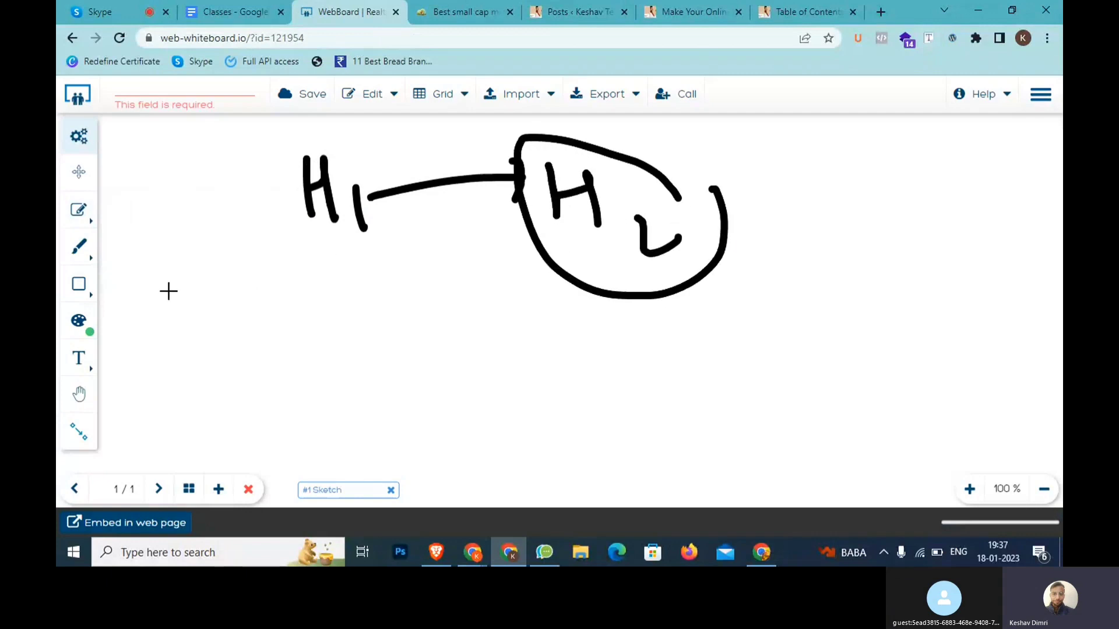
Step: Below the H1–H2 sketch, draw a line labelled H1 and write 1.1 with an arrow pointing to H2
{"action": "mouse_move", "coordinate": [166, 293]}
{"action": "left_mouse_down"}
{"action": "mouse_move", "coordinate": [345, 292]}
{"action": "mouse_move", "coordinate": [379, 270]}
{"action": "mouse_move", "coordinate": [387, 314]}
{"action": "left_mouse_up"}
{"action": "left_click_drag", "start_coordinate": [400, 299], "coordinate": [400, 313]}
{"action": "mouse_move", "coordinate": [224, 361]}
{"action": "left_mouse_down"}
{"action": "mouse_move", "coordinate": [361, 371]}
{"action": "mouse_move", "coordinate": [345, 399]}
{"action": "left_mouse_up"}
{"action": "mouse_move", "coordinate": [376, 361]}
{"action": "left_mouse_down"}
{"action": "mouse_move", "coordinate": [386, 397]}
{"action": "mouse_move", "coordinate": [407, 351]}
{"action": "mouse_move", "coordinate": [405, 395]}
{"action": "mouse_move", "coordinate": [482, 390]}
{"action": "left_mouse_up"}
{"action": "left_click_drag", "start_coordinate": [140, 350], "coordinate": [156, 401]}
{"action": "left_click", "coordinate": [168, 379]}
{"action": "left_click_drag", "start_coordinate": [185, 338], "coordinate": [187, 377]}
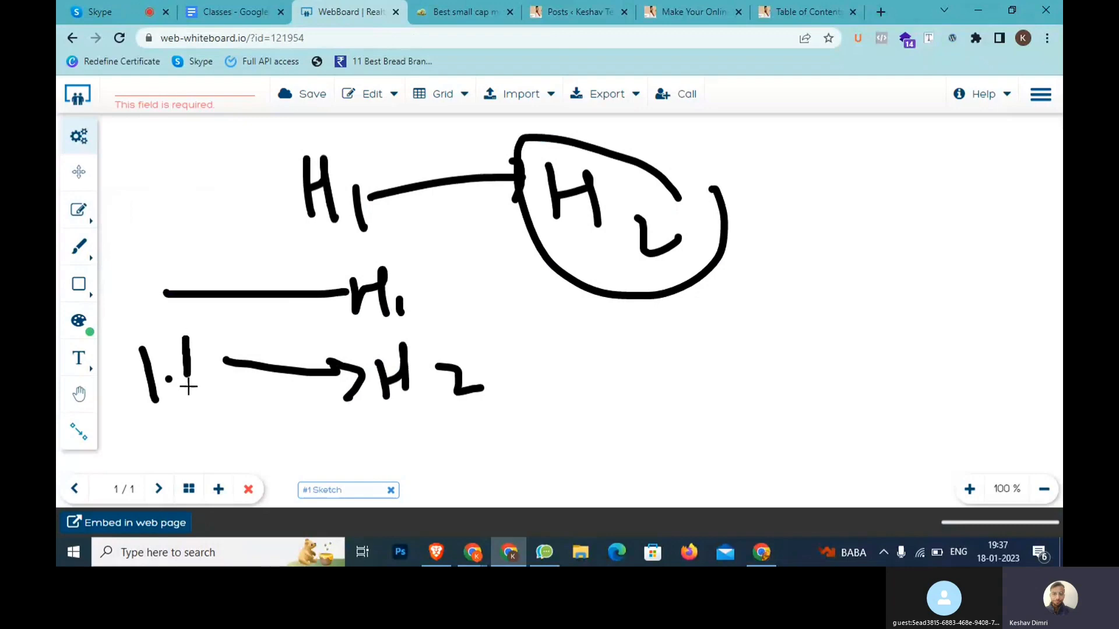
Step: Underline 1.1, draw a line beside it, write 1.2 underneath, and loop the whole sketch
{"action": "mouse_move", "coordinate": [154, 418]}
{"action": "left_mouse_down"}
{"action": "mouse_move", "coordinate": [224, 403]}
{"action": "mouse_move", "coordinate": [354, 418]}
{"action": "left_mouse_up"}
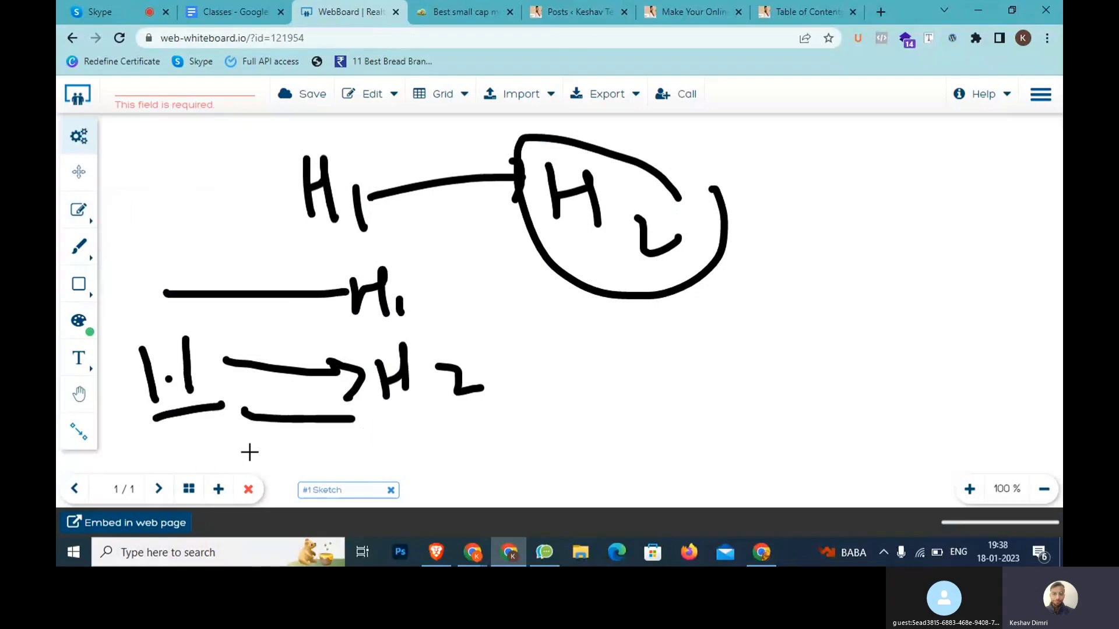
{"action": "left_click_drag", "start_coordinate": [180, 445], "coordinate": [192, 471]}
{"action": "left_click", "coordinate": [201, 459]}
{"action": "left_click_drag", "start_coordinate": [229, 432], "coordinate": [240, 448]}
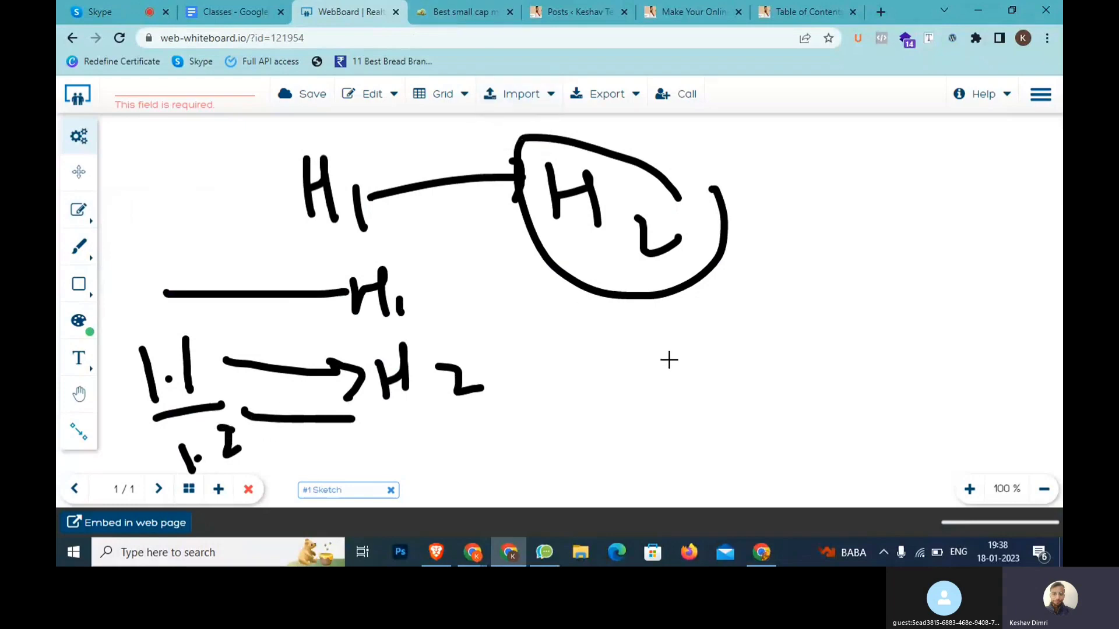
{"action": "mouse_move", "coordinate": [778, 180]}
{"action": "left_mouse_down"}
{"action": "mouse_move", "coordinate": [724, 157]}
{"action": "mouse_move", "coordinate": [432, 137]}
{"action": "mouse_move", "coordinate": [250, 142]}
{"action": "mouse_move", "coordinate": [100, 327]}
{"action": "mouse_move", "coordinate": [149, 456]}
{"action": "mouse_move", "coordinate": [645, 452]}
{"action": "mouse_move", "coordinate": [752, 186]}
{"action": "left_mouse_up"}
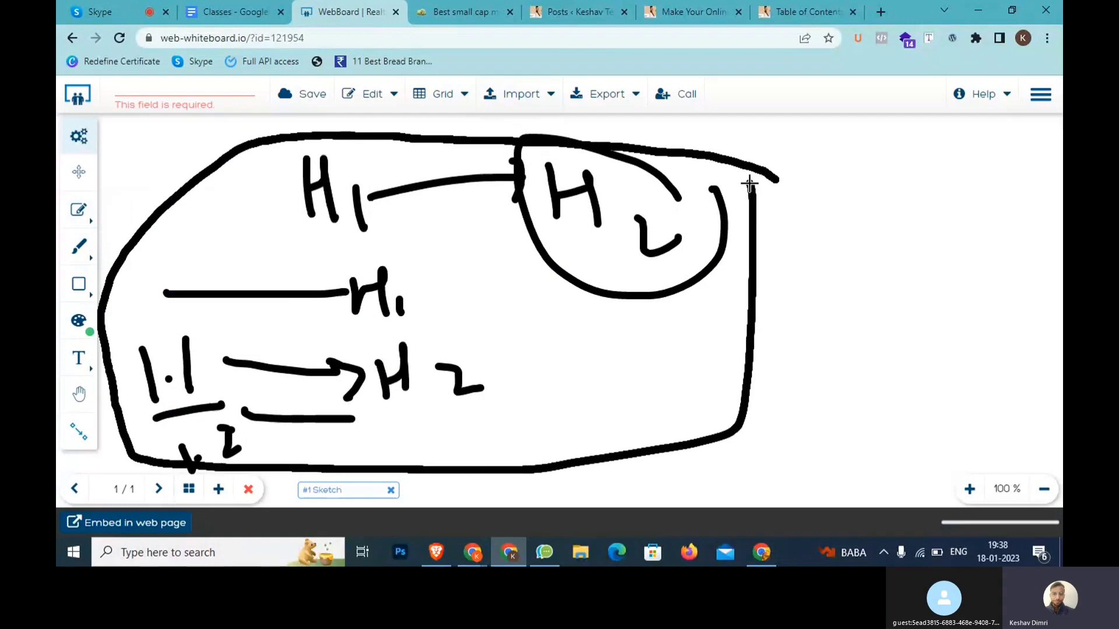
Step: Write H3 outside the looped sketch and add a bracket with a circled note beside it
{"action": "left_click_drag", "start_coordinate": [823, 154], "coordinate": [821, 211]}
{"action": "left_click_drag", "start_coordinate": [821, 195], "coordinate": [842, 188]}
{"action": "mouse_move", "coordinate": [845, 146]}
{"action": "left_mouse_down"}
{"action": "mouse_move", "coordinate": [847, 207]}
{"action": "mouse_move", "coordinate": [886, 243]}
{"action": "left_mouse_up"}
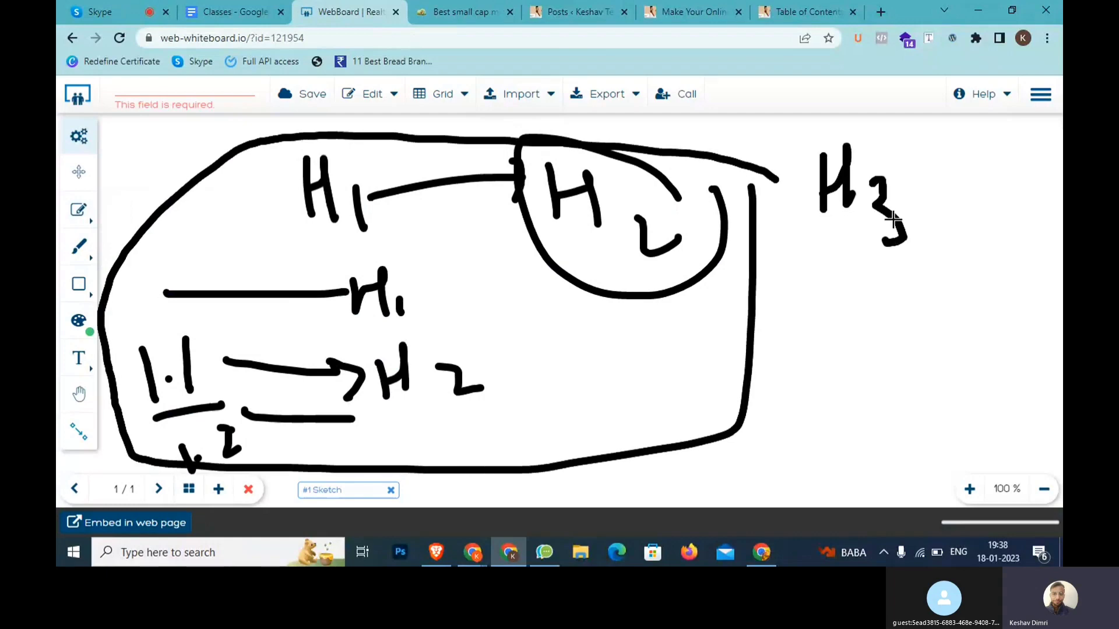
{"action": "mouse_move", "coordinate": [957, 143]}
{"action": "left_mouse_down"}
{"action": "mouse_move", "coordinate": [983, 155]}
{"action": "mouse_move", "coordinate": [937, 212]}
{"action": "mouse_move", "coordinate": [991, 190]}
{"action": "mouse_move", "coordinate": [1034, 220]}
{"action": "mouse_move", "coordinate": [1003, 174]}
{"action": "mouse_move", "coordinate": [1032, 243]}
{"action": "left_mouse_up"}
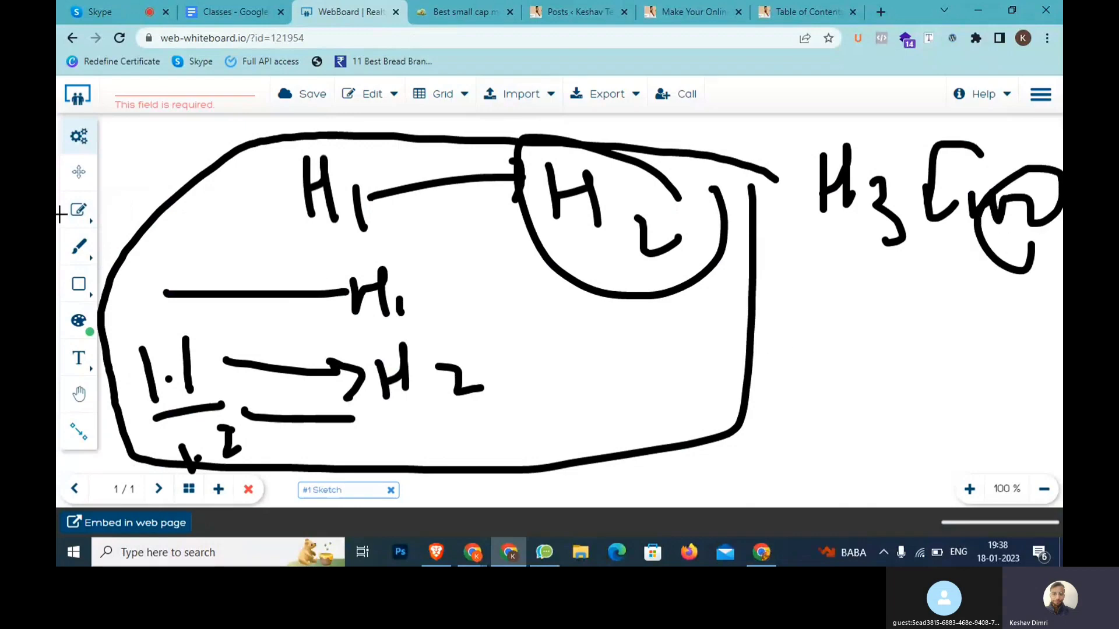
Step: Clear all objects from the whiteboard and write H2 with a short line beside it
{"action": "left_click", "coordinate": [79, 211]}
{"action": "left_click", "coordinate": [156, 210]}
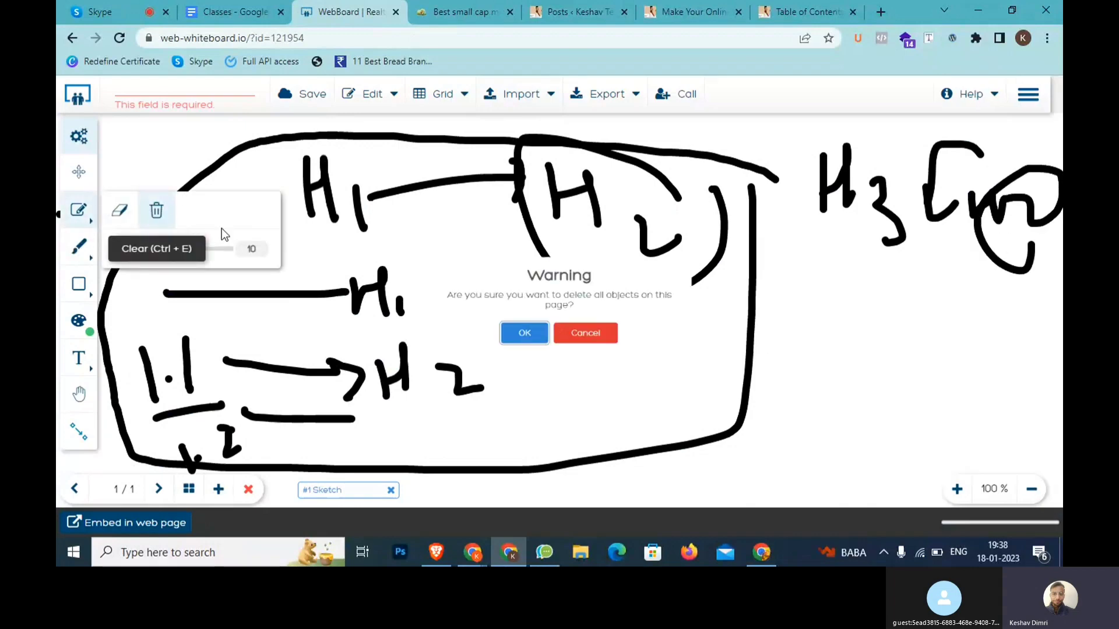
{"action": "left_click", "coordinate": [524, 333]}
{"action": "mouse_move", "coordinate": [334, 160]}
{"action": "left_mouse_down"}
{"action": "mouse_move", "coordinate": [341, 213]}
{"action": "mouse_move", "coordinate": [360, 200]}
{"action": "mouse_move", "coordinate": [365, 220]}
{"action": "left_mouse_up"}
{"action": "mouse_move", "coordinate": [373, 195]}
{"action": "left_mouse_down"}
{"action": "mouse_move", "coordinate": [404, 220]}
{"action": "mouse_move", "coordinate": [436, 217]}
{"action": "left_mouse_up"}
{"action": "left_click_drag", "start_coordinate": [432, 185], "coordinate": [539, 169]}
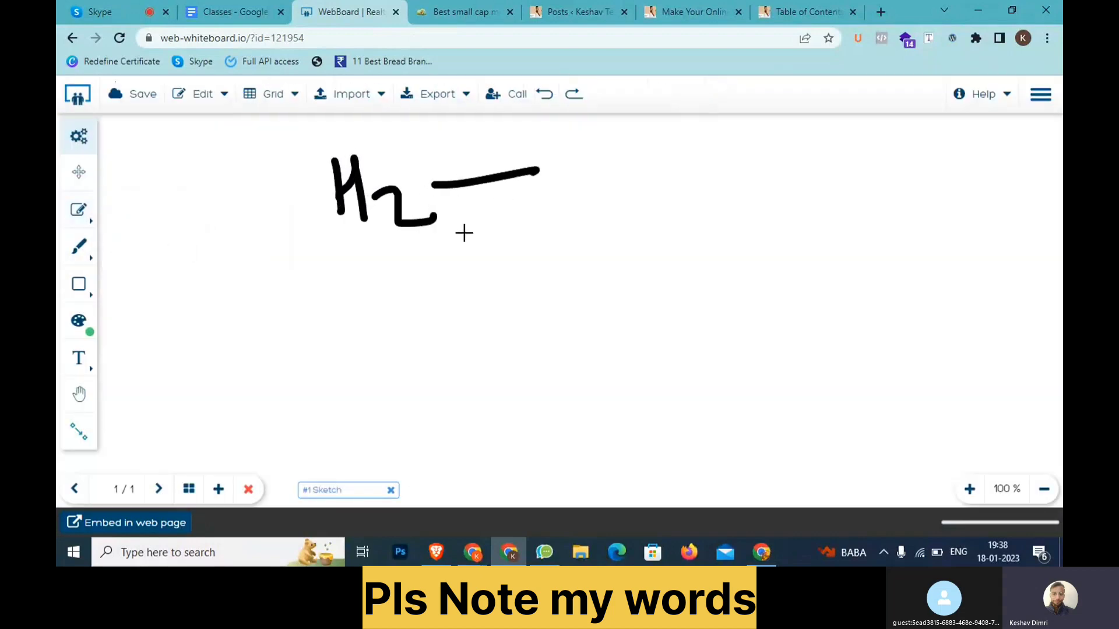
Step: Draw two lines below H2 with scribbled text lines between them, connected to a circled H3
{"action": "left_click_drag", "start_coordinate": [452, 282], "coordinate": [606, 268]}
{"action": "left_click_drag", "start_coordinate": [464, 393], "coordinate": [616, 368]}
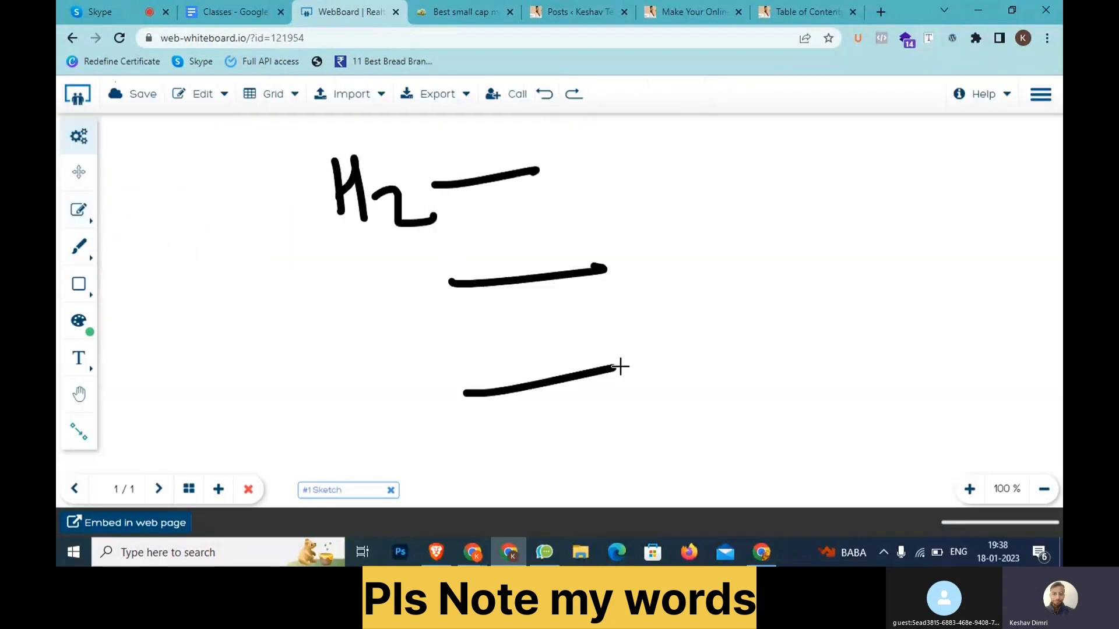
{"action": "left_click_drag", "start_coordinate": [548, 320], "coordinate": [641, 297]}
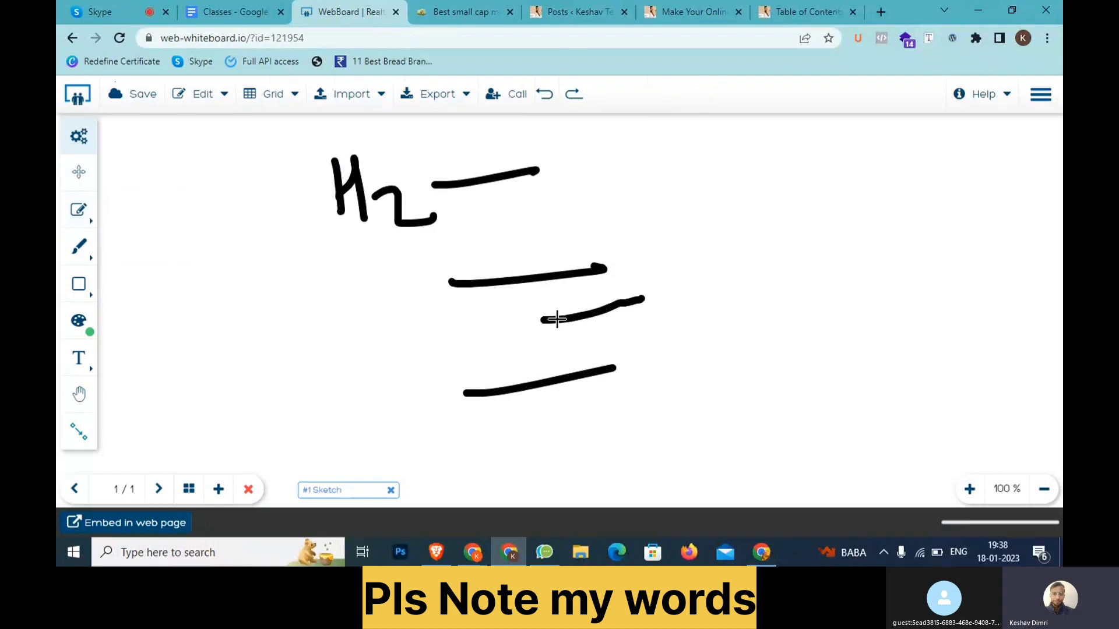
{"action": "mouse_move", "coordinate": [554, 317]}
{"action": "left_mouse_down"}
{"action": "mouse_move", "coordinate": [600, 312]}
{"action": "mouse_move", "coordinate": [628, 332]}
{"action": "mouse_move", "coordinate": [577, 343]}
{"action": "left_mouse_up"}
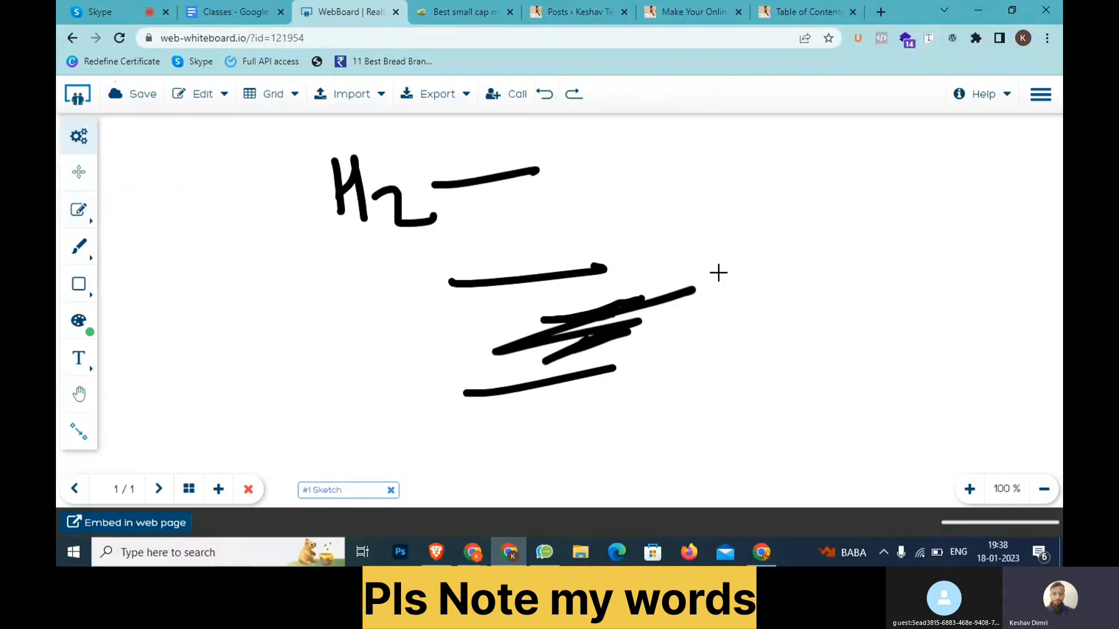
{"action": "left_click_drag", "start_coordinate": [718, 270], "coordinate": [718, 305]}
{"action": "mouse_move", "coordinate": [740, 267]}
{"action": "left_mouse_down"}
{"action": "mouse_move", "coordinate": [741, 292]}
{"action": "mouse_move", "coordinate": [787, 307]}
{"action": "mouse_move", "coordinate": [766, 326]}
{"action": "left_mouse_up"}
{"action": "mouse_move", "coordinate": [787, 256]}
{"action": "left_mouse_down"}
{"action": "mouse_move", "coordinate": [729, 243]}
{"action": "mouse_move", "coordinate": [790, 329]}
{"action": "left_mouse_up"}
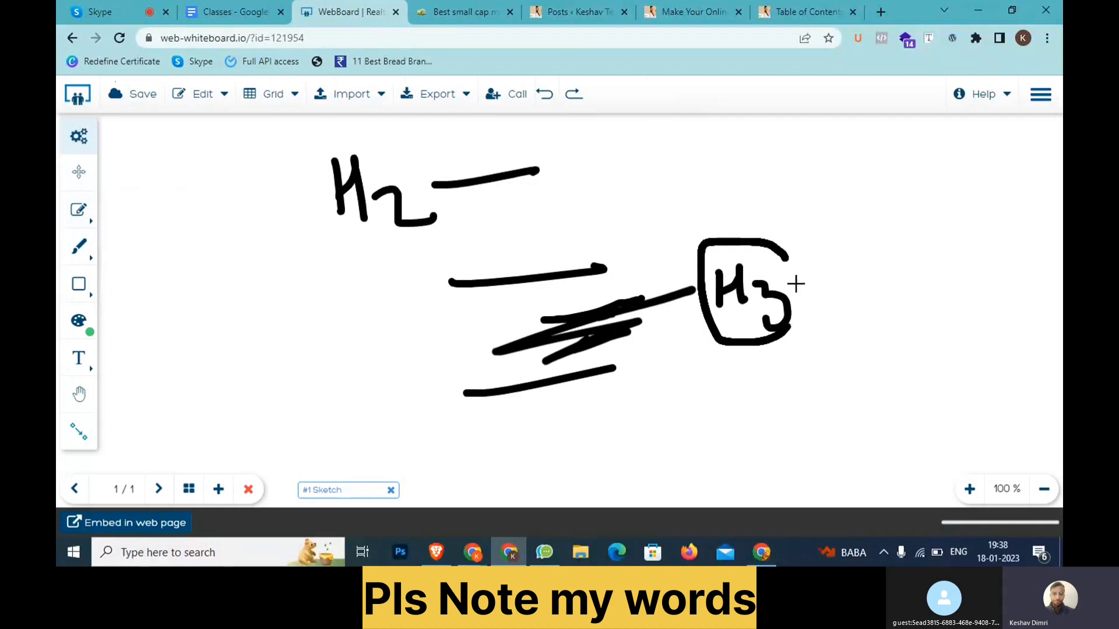
Step: Glance back at the mutual funds article, then draw an arrow from the scribbled lines to a circled H4 on the whiteboard
{"action": "left_click", "coordinate": [461, 12]}
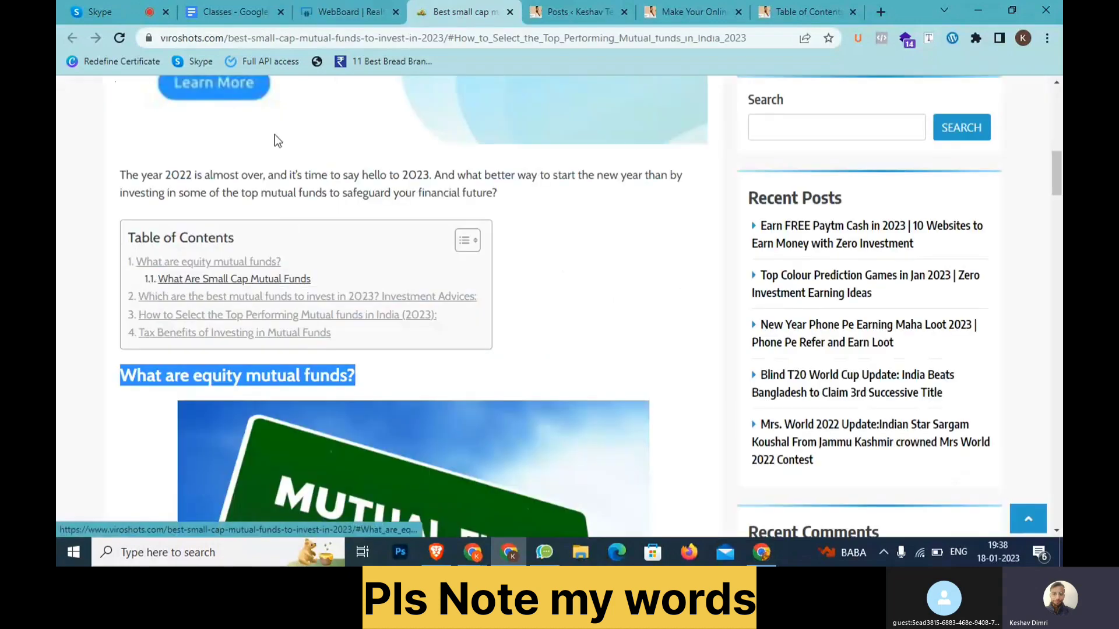
{"action": "left_click", "coordinate": [344, 11]}
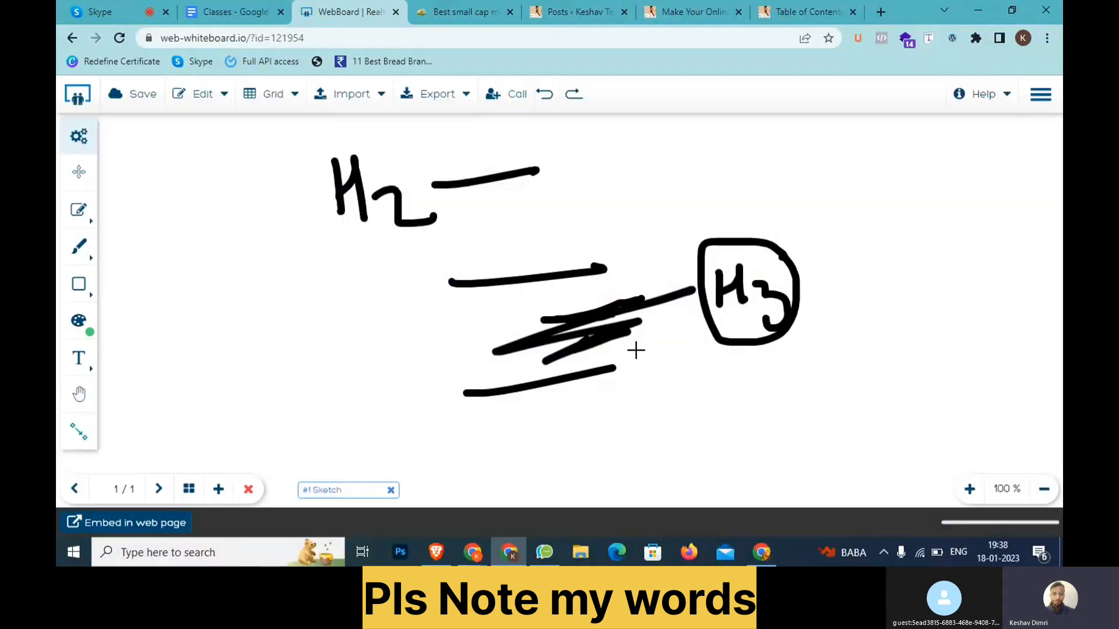
{"action": "mouse_move", "coordinate": [635, 346]}
{"action": "left_mouse_down"}
{"action": "mouse_move", "coordinate": [787, 387]}
{"action": "mouse_move", "coordinate": [819, 370]}
{"action": "mouse_move", "coordinate": [849, 410]}
{"action": "left_mouse_up"}
{"action": "mouse_move", "coordinate": [866, 356]}
{"action": "left_mouse_down"}
{"action": "mouse_move", "coordinate": [929, 400]}
{"action": "mouse_move", "coordinate": [866, 325]}
{"action": "mouse_move", "coordinate": [924, 345]}
{"action": "mouse_move", "coordinate": [871, 328]}
{"action": "left_mouse_up"}
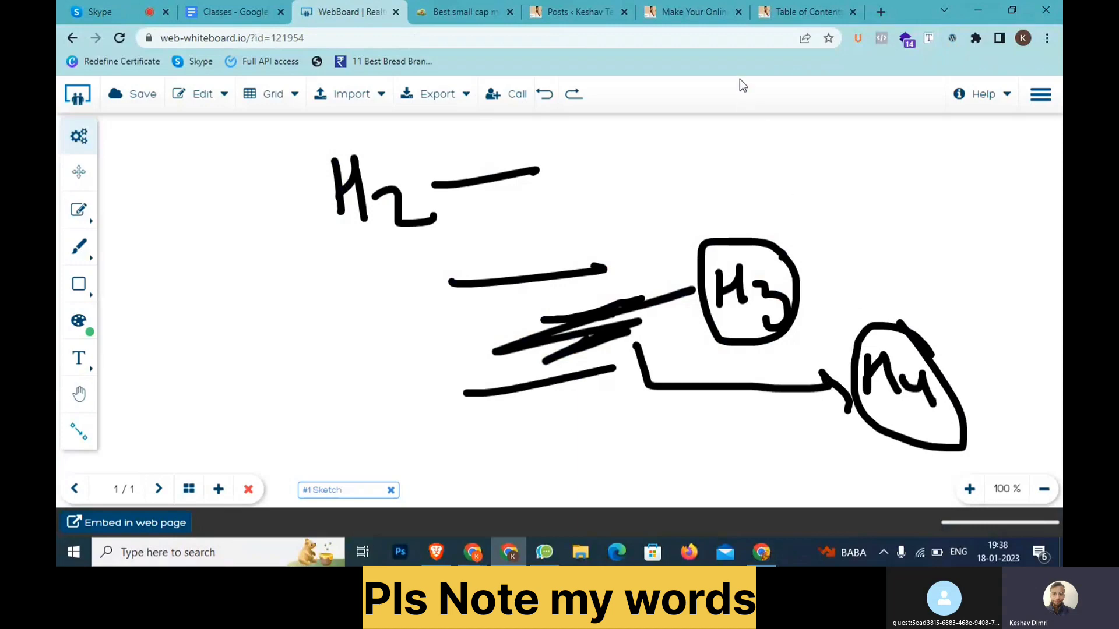
Step: Return to the post "Make Your Online Ads Relevant and Personal" and open it for editing in a separate tab
{"action": "left_click", "coordinate": [691, 12]}
{"action": "scroll", "coordinate": [429, 291], "scroll_direction": "up", "scroll_amount": 15}
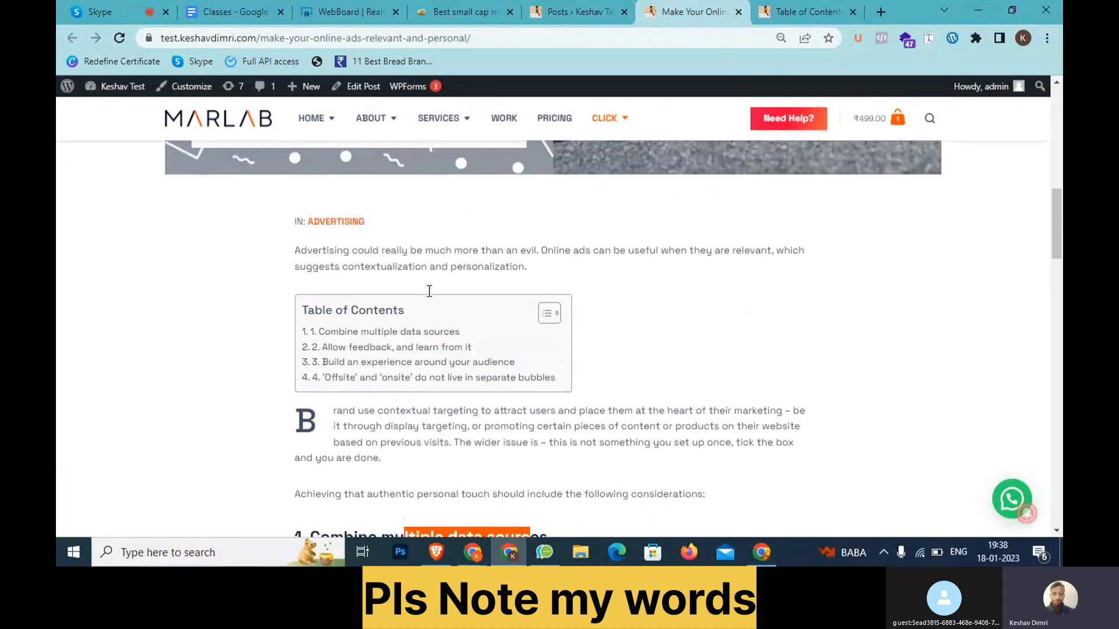
{"action": "scroll", "coordinate": [428, 287], "scroll_direction": "up", "scroll_amount": 4}
{"action": "mouse_move", "coordinate": [388, 116]}
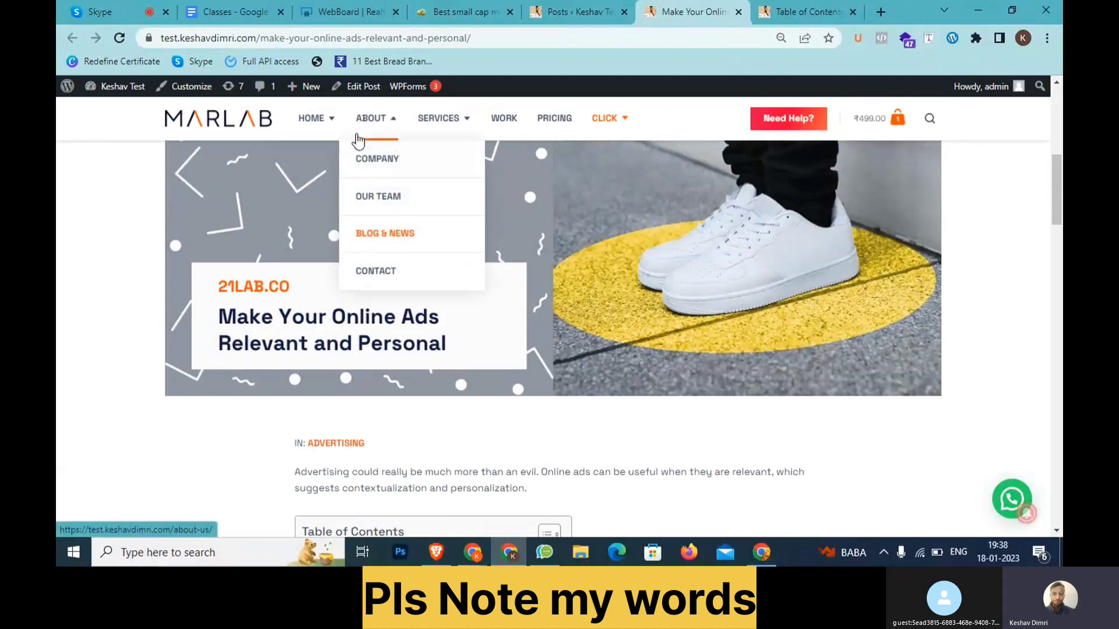
{"action": "middle_click", "coordinate": [360, 88]}
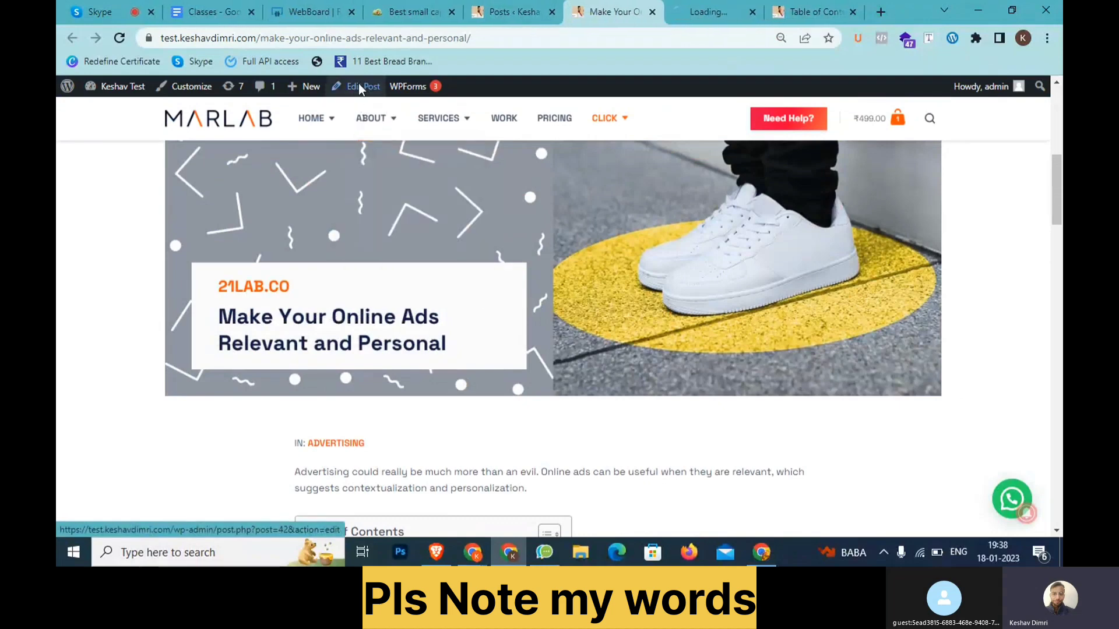
{"action": "left_click", "coordinate": [723, 9]}
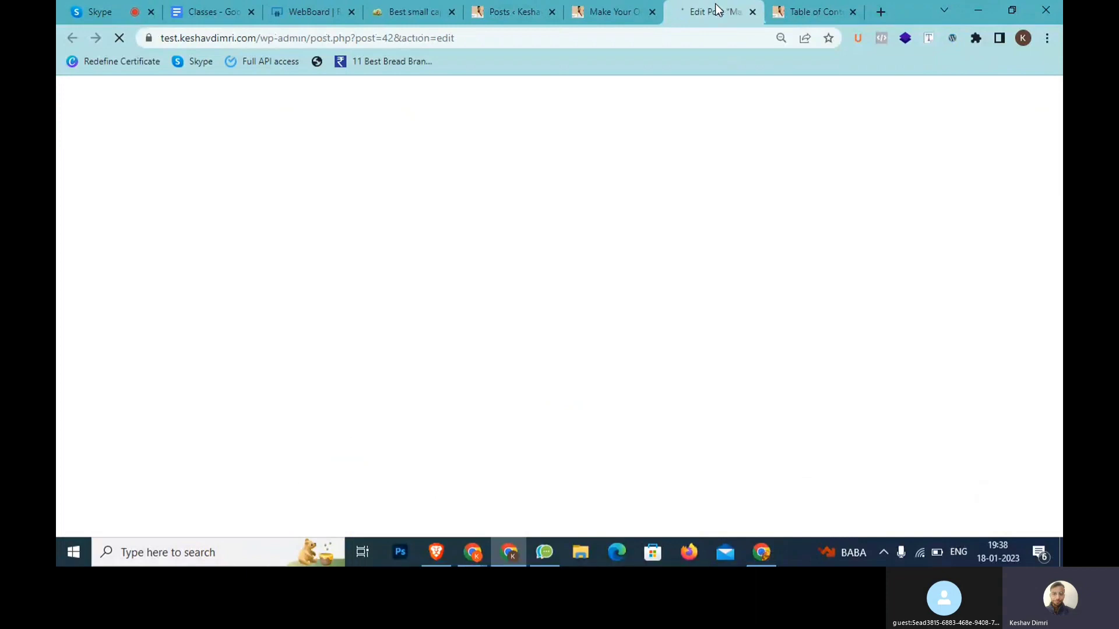
Step: In the published post, highlight the opening sentence "Advertising could really be much more than an evil." and check the editor tab
{"action": "left_click", "coordinate": [641, 7]}
{"action": "scroll", "coordinate": [510, 269], "scroll_direction": "down", "scroll_amount": 3}
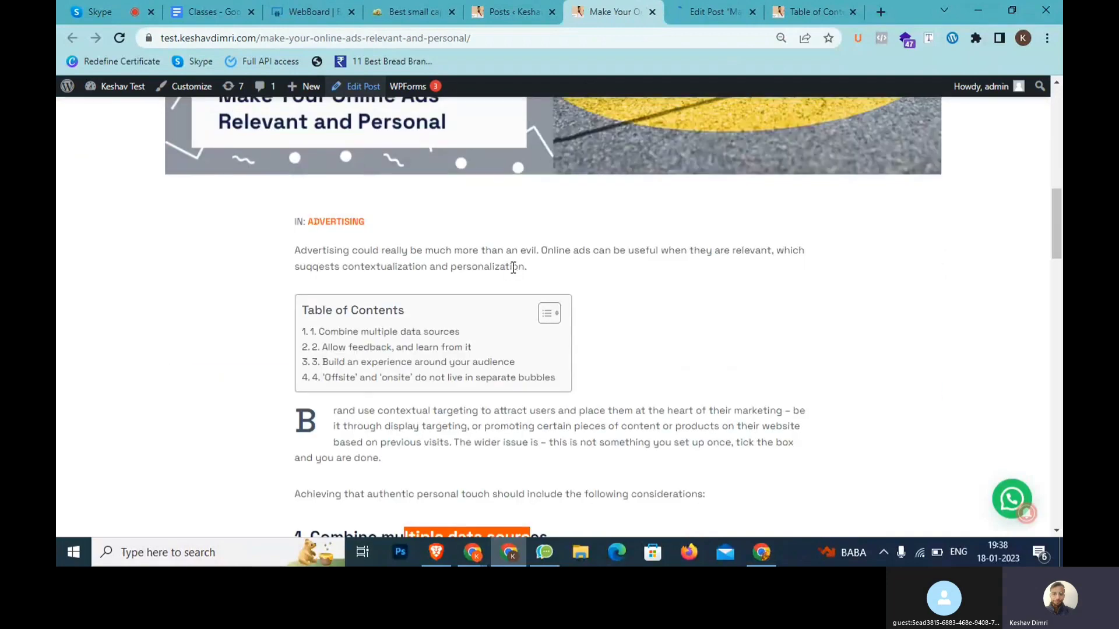
{"action": "mouse_move", "coordinate": [528, 267]}
{"action": "left_mouse_down"}
{"action": "mouse_move", "coordinate": [324, 249]}
{"action": "mouse_move", "coordinate": [539, 251]}
{"action": "left_mouse_up"}
{"action": "left_click", "coordinate": [714, 11]}
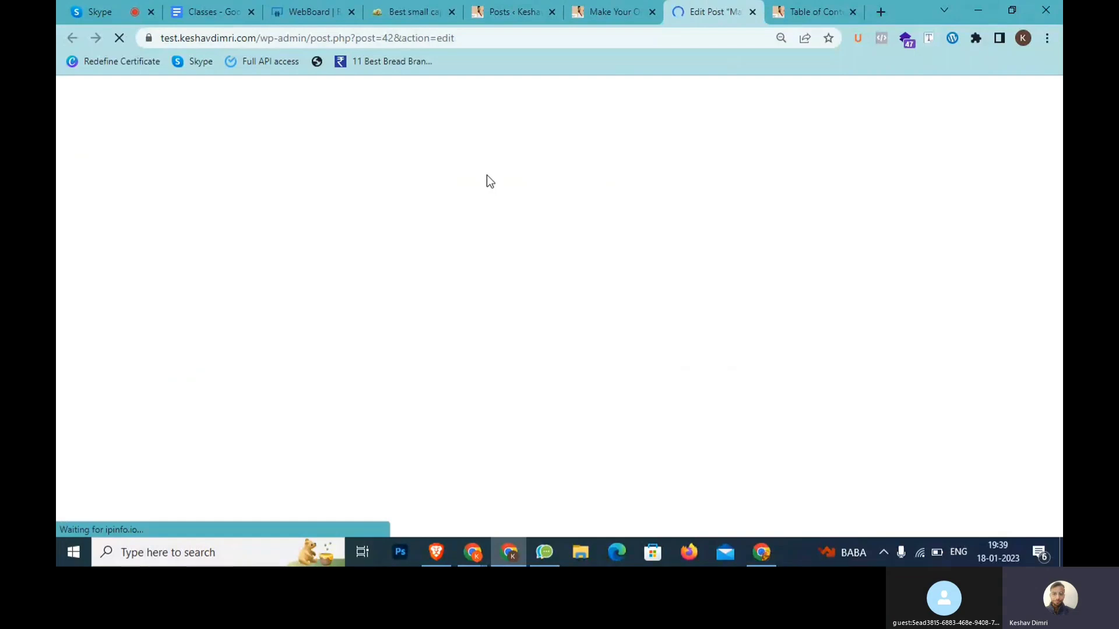
Step: In the published post, find and highlight the heading text "Allow feedback, and learn from it"
{"action": "left_click", "coordinate": [571, 14]}
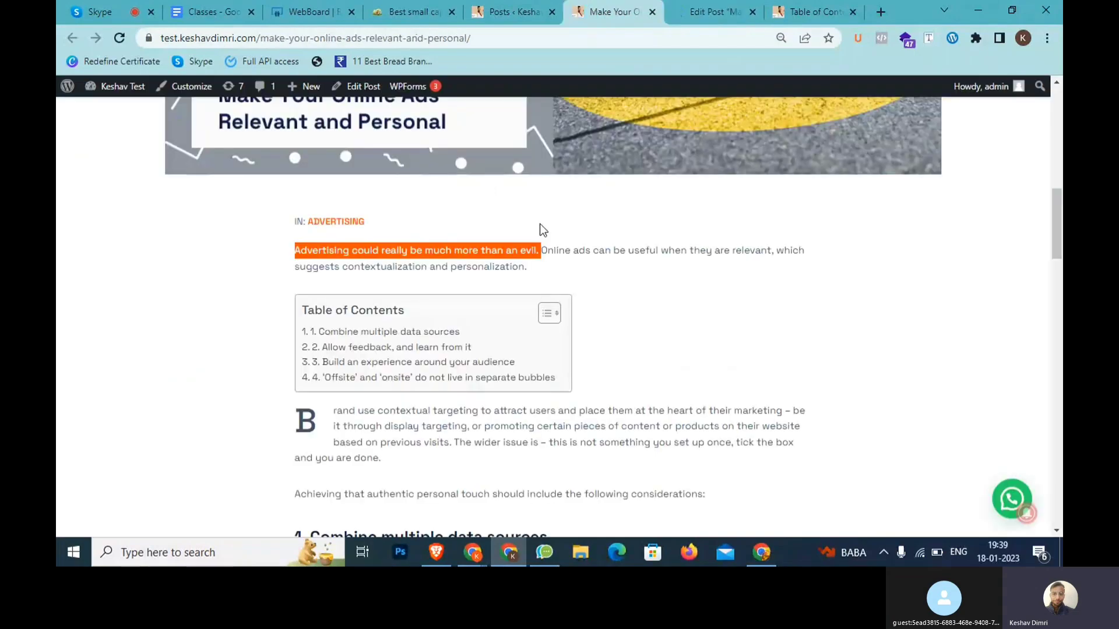
{"action": "scroll", "coordinate": [539, 224], "scroll_direction": "down", "scroll_amount": 5}
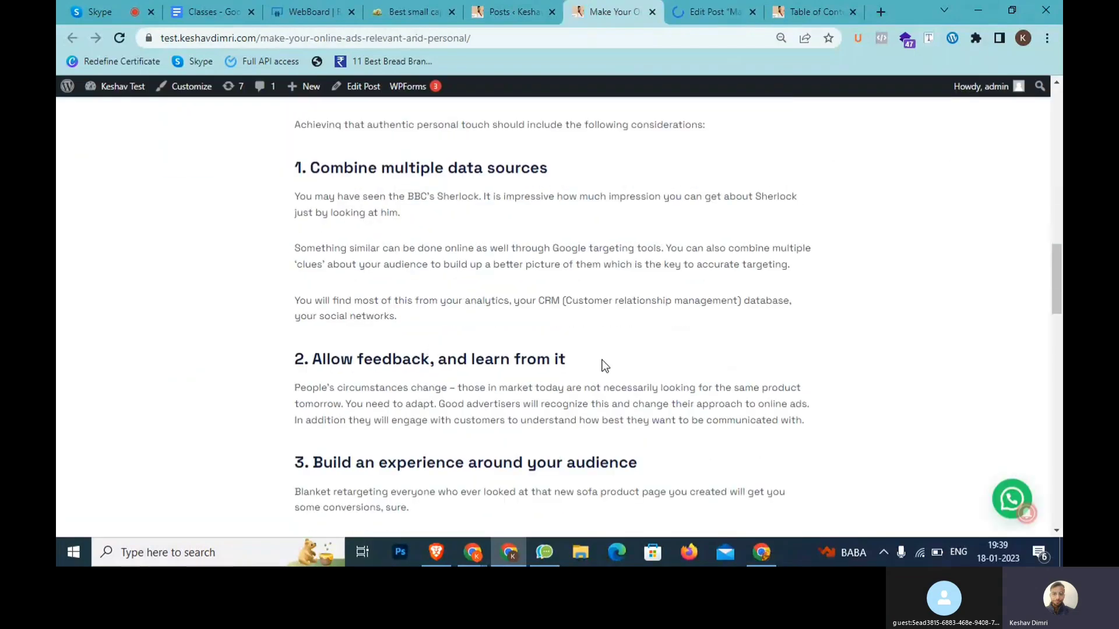
{"action": "left_click_drag", "start_coordinate": [605, 365], "coordinate": [322, 358]}
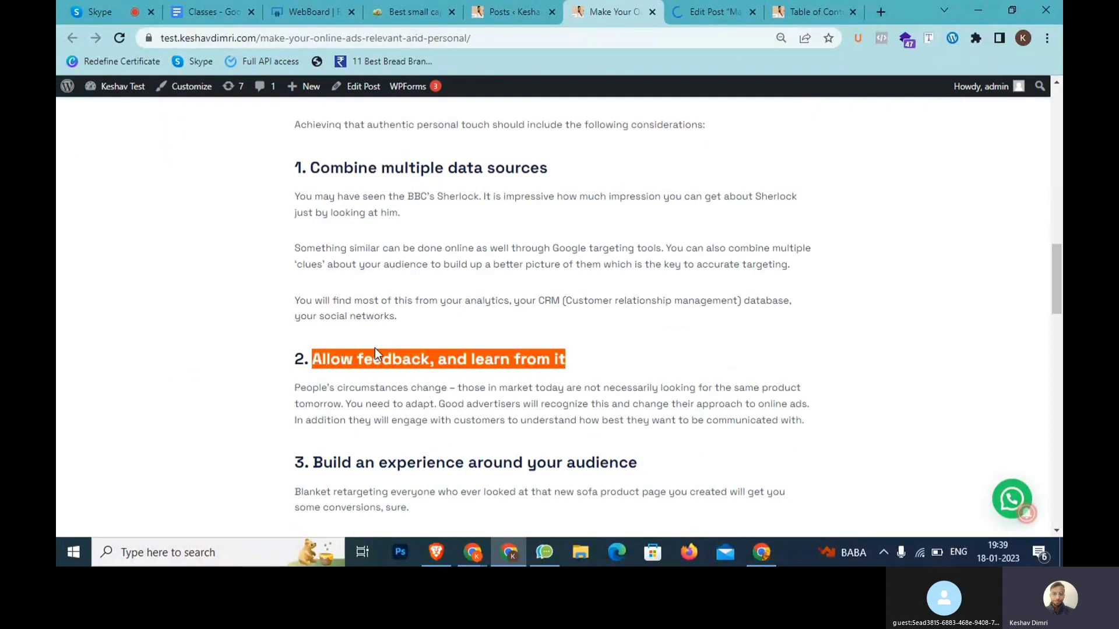
Step: In the post editor, change the heading "2. Allow feedback, and learn from it" to H3 and update the post
{"action": "left_click", "coordinate": [687, 7]}
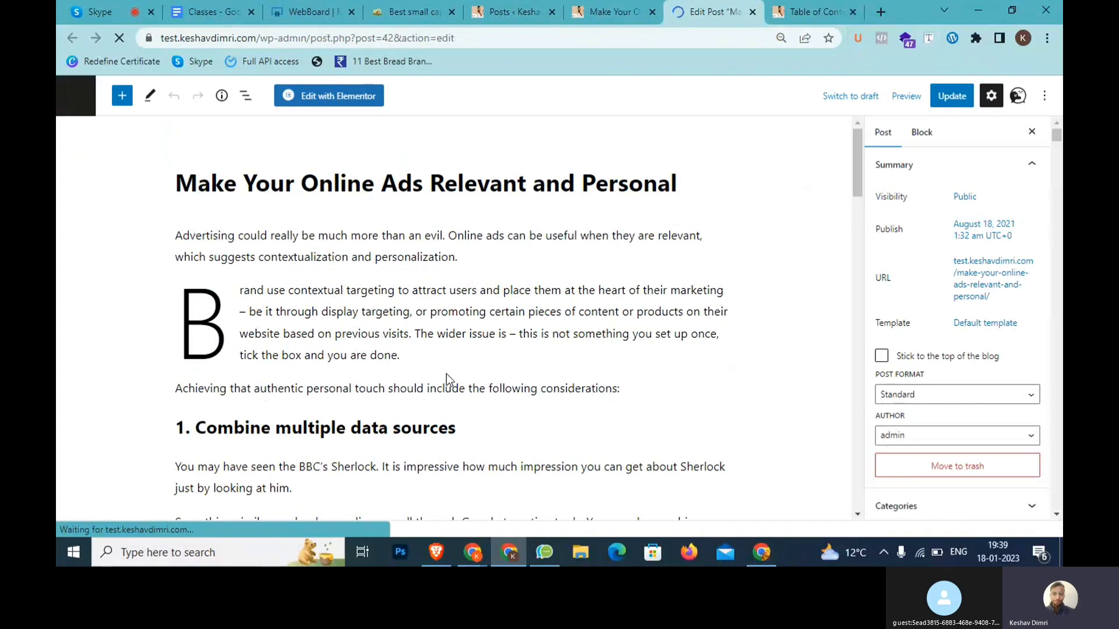
{"action": "scroll", "coordinate": [446, 373], "scroll_direction": "down", "scroll_amount": 6}
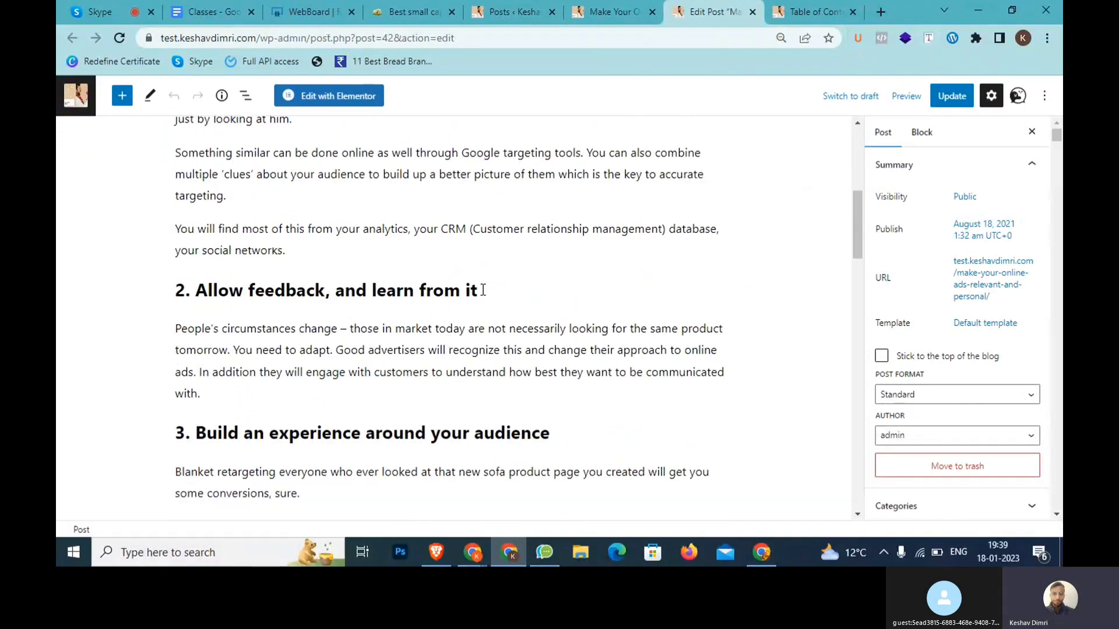
{"action": "left_click_drag", "start_coordinate": [483, 290], "coordinate": [173, 290]}
{"action": "left_click", "coordinate": [287, 251]}
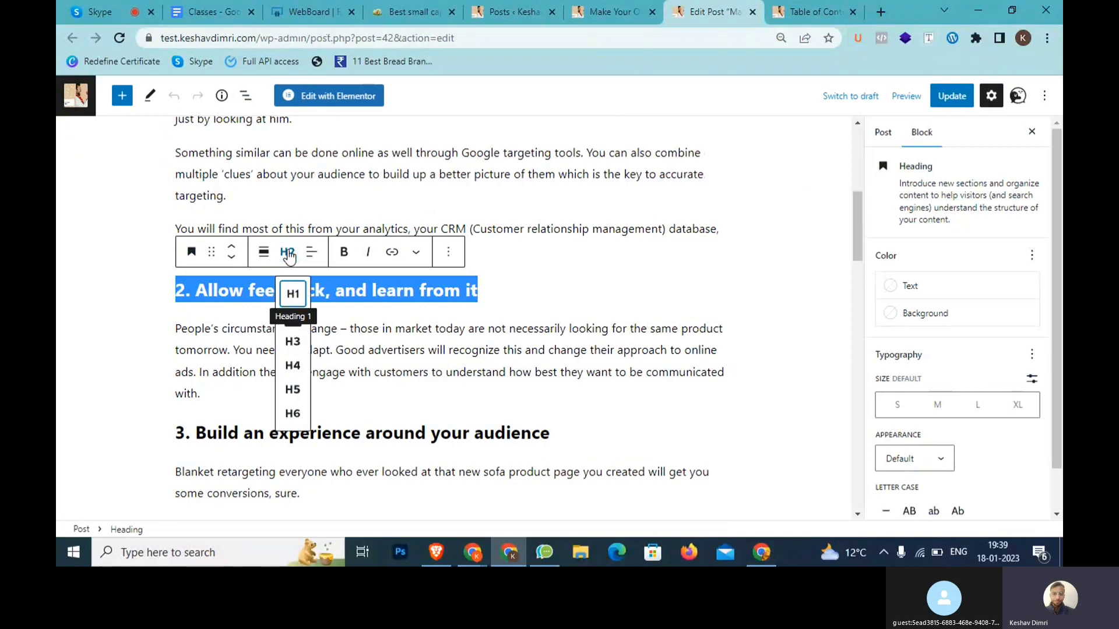
{"action": "left_click", "coordinate": [293, 342]}
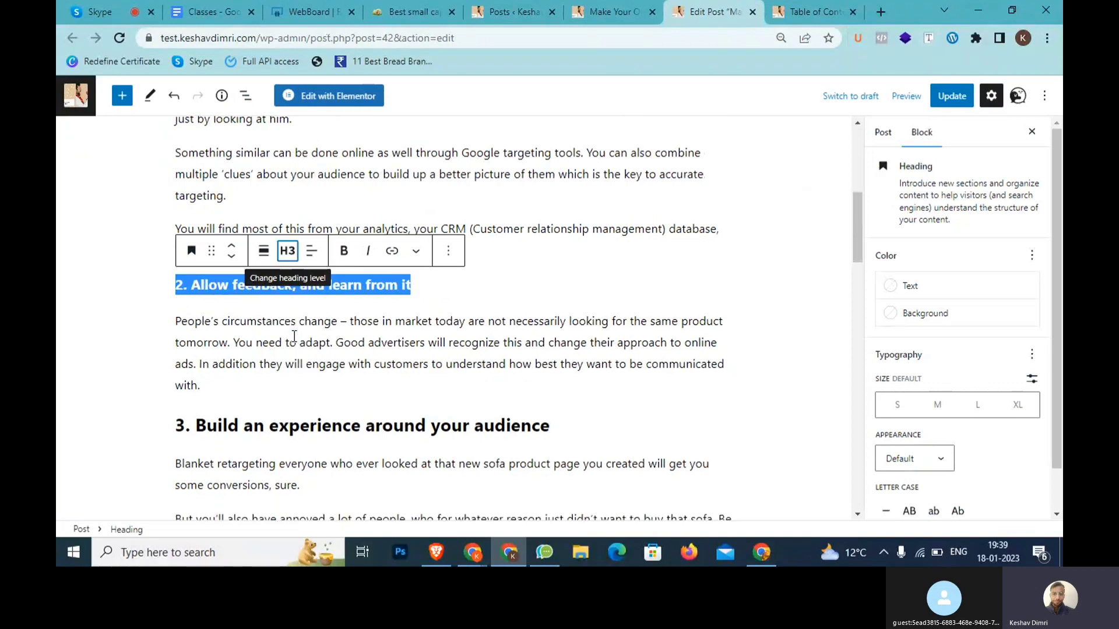
{"action": "left_click", "coordinate": [946, 97]}
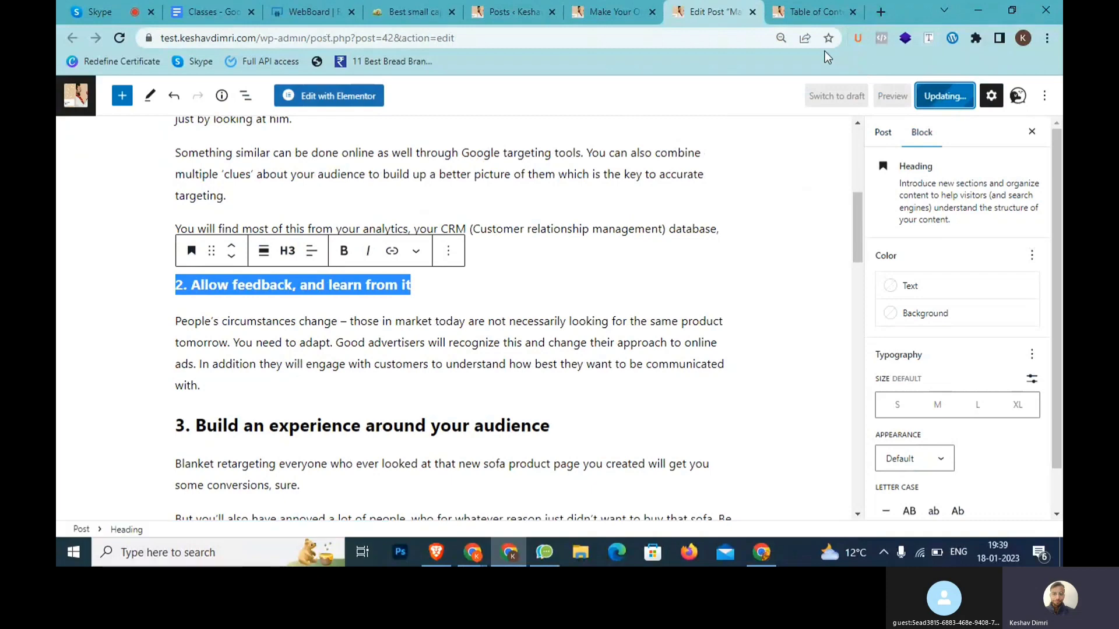
Step: Reload the published post and examine how its table of contents nests the headings
{"action": "left_click", "coordinate": [634, 8]}
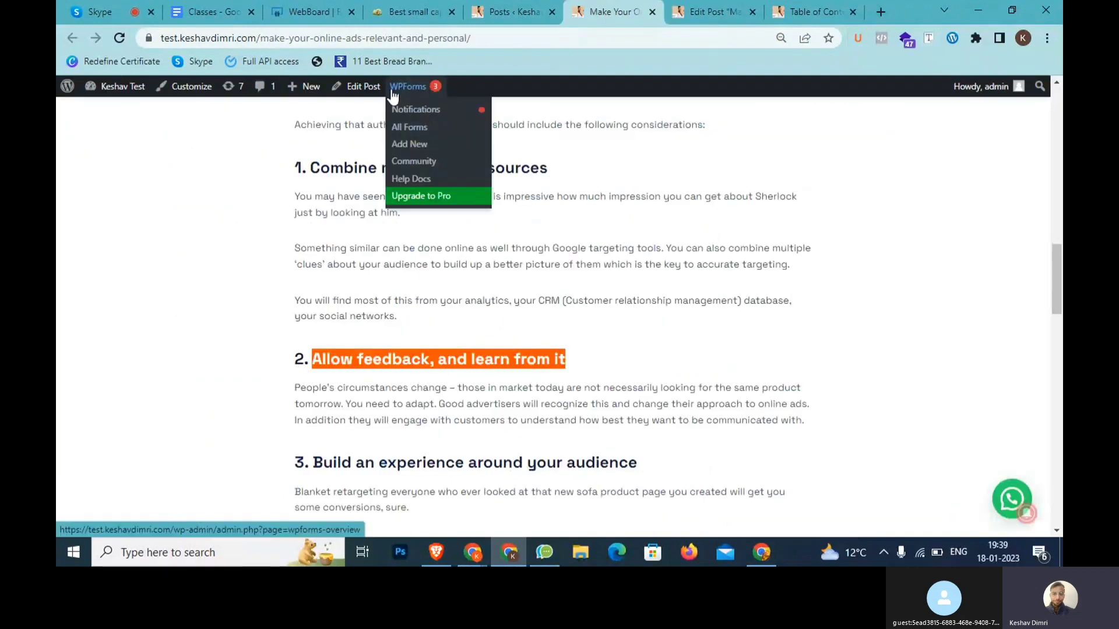
{"action": "key", "text": "F5"}
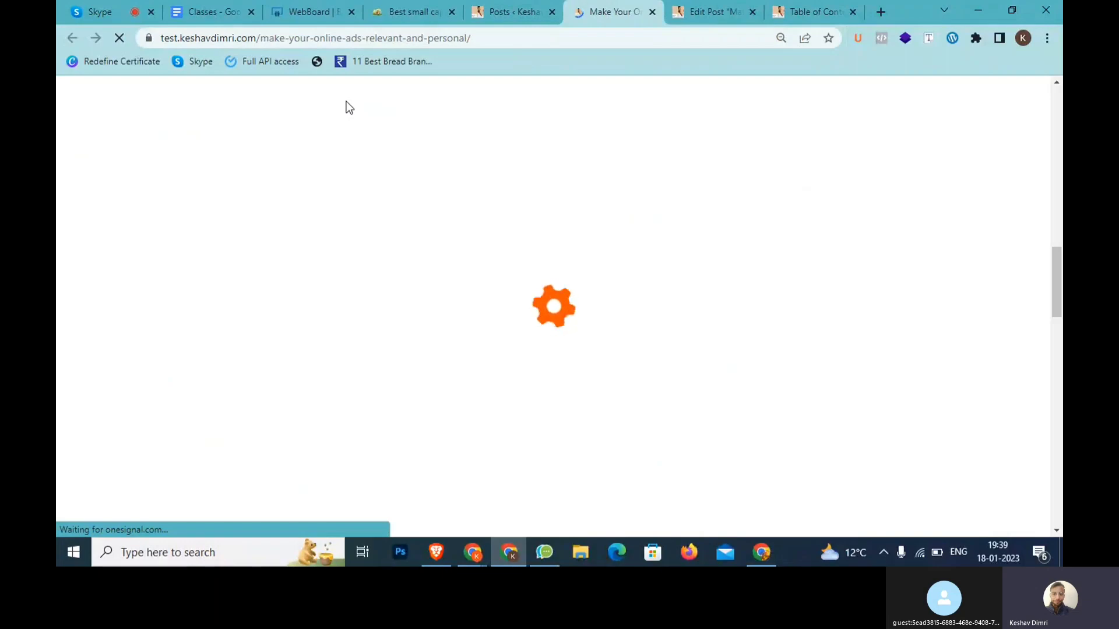
{"action": "scroll", "coordinate": [386, 182], "scroll_direction": "up", "scroll_amount": 6}
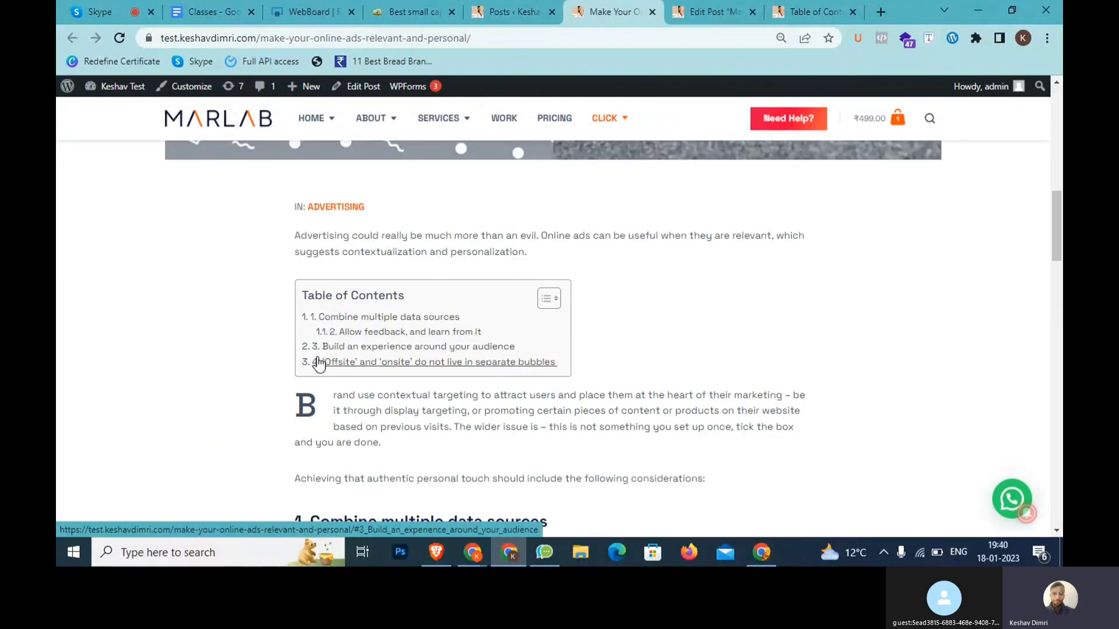
Step: Highlight the "3." in the editor heading "Build an experience around your audience" and compare it with the published table of contents
{"action": "left_click", "coordinate": [708, 12]}
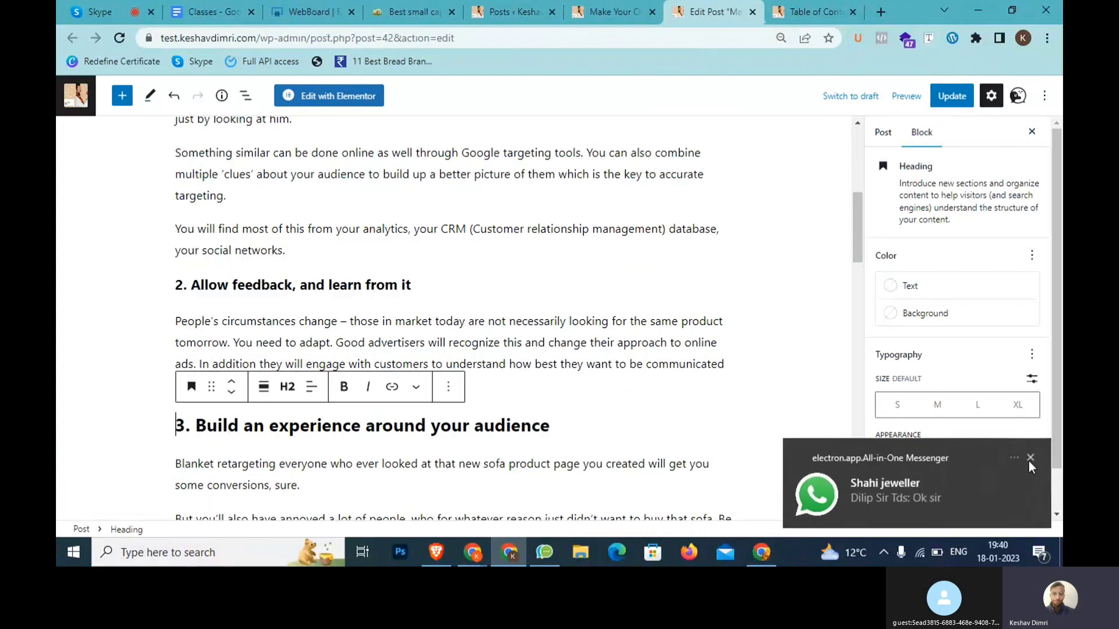
{"action": "left_click", "coordinate": [1029, 458]}
{"action": "left_click_drag", "start_coordinate": [191, 426], "coordinate": [166, 434]}
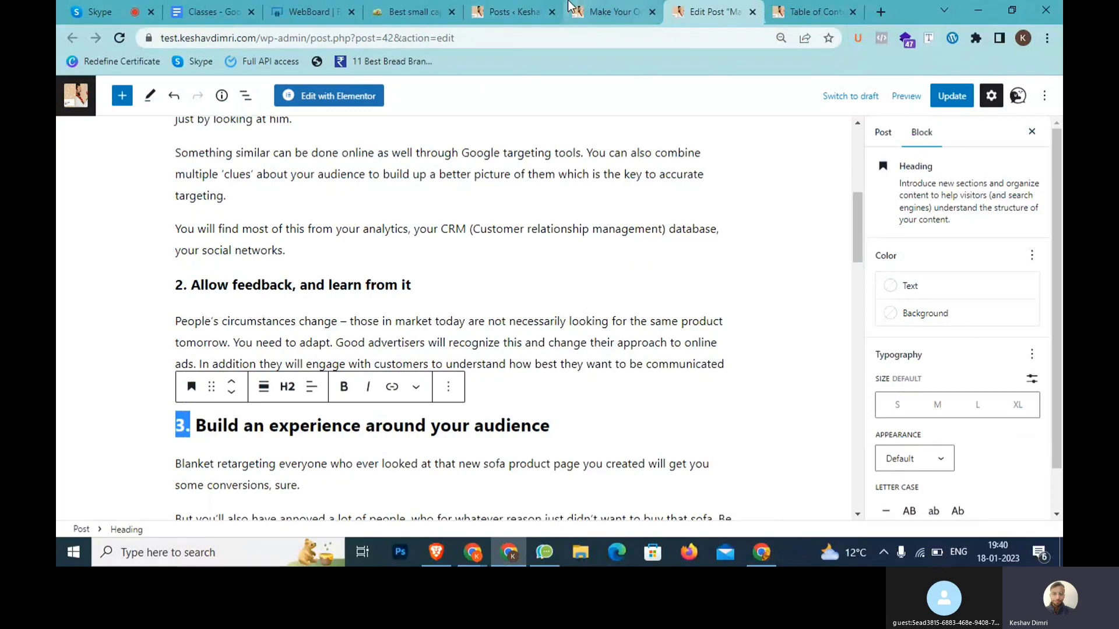
{"action": "left_click", "coordinate": [600, 9]}
{"action": "scroll", "coordinate": [342, 362], "scroll_direction": "up", "scroll_amount": 4}
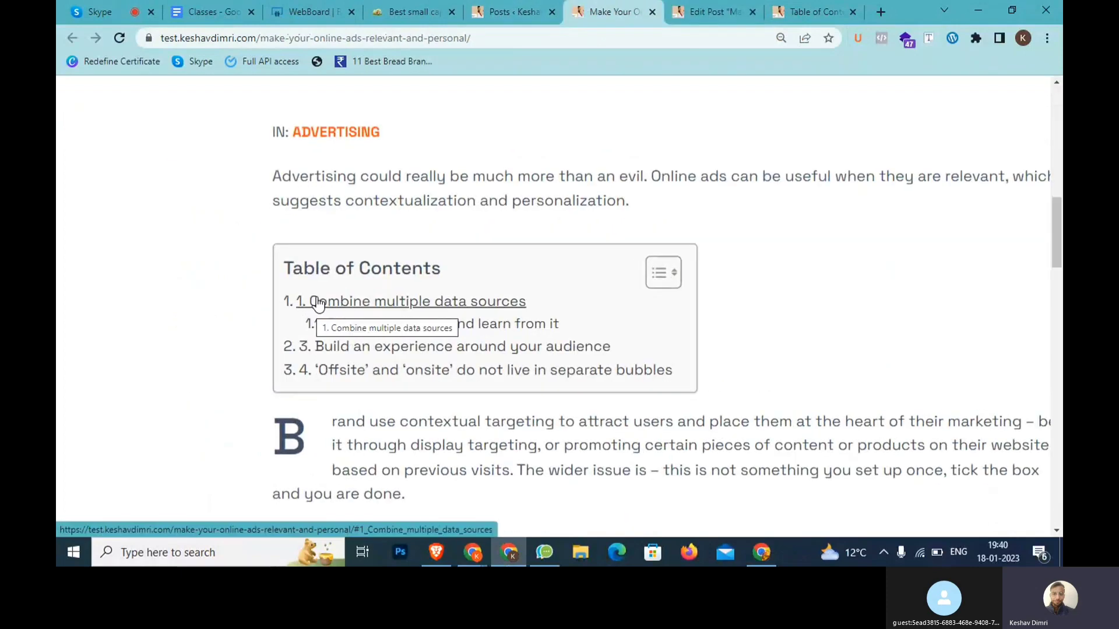
Step: Delete the typed numbers "1." and "2." from the headings "Combine multiple data sources" and "Allow feedback, and learn from it", and update the post
{"action": "left_click", "coordinate": [707, 7]}
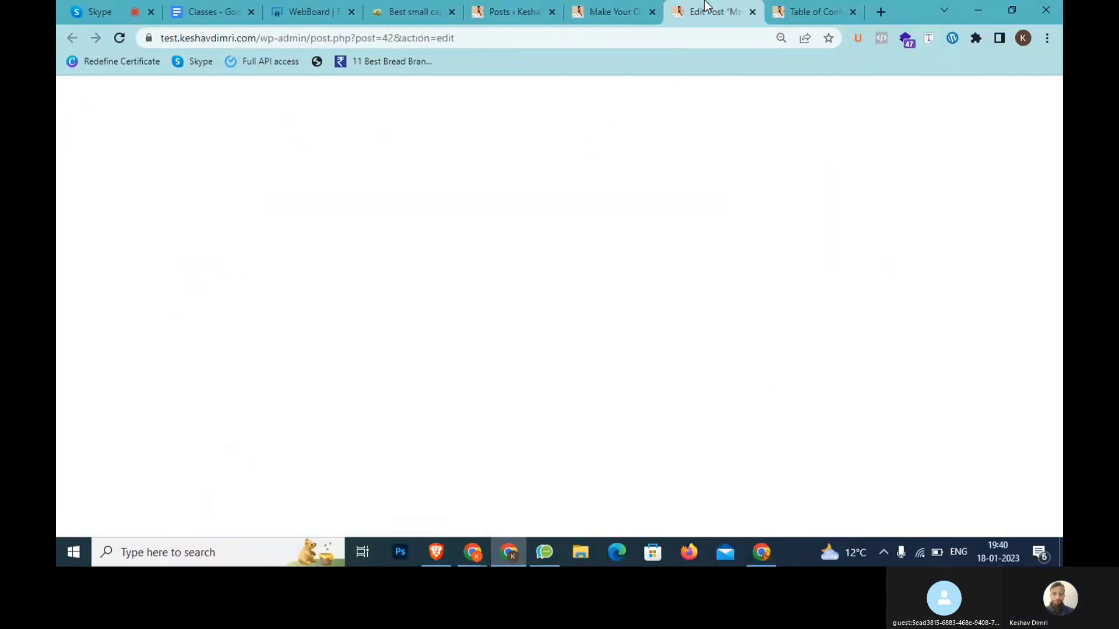
{"action": "scroll", "coordinate": [208, 238], "scroll_direction": "up", "scroll_amount": 2}
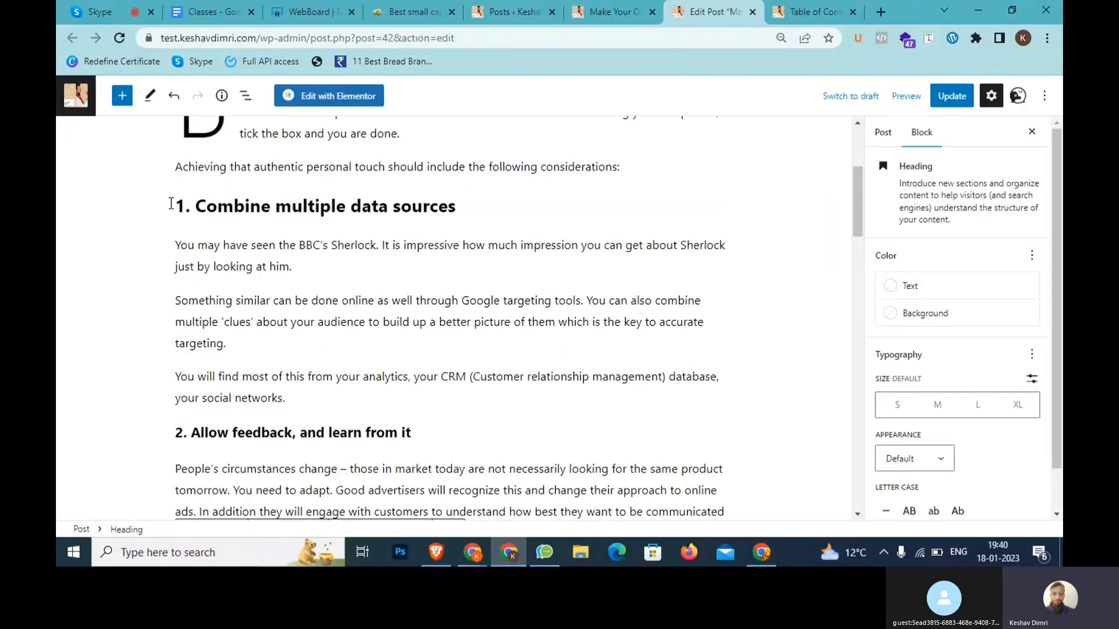
{"action": "left_click_drag", "start_coordinate": [171, 203], "coordinate": [190, 207]}
{"action": "key", "text": "BackSpace"}
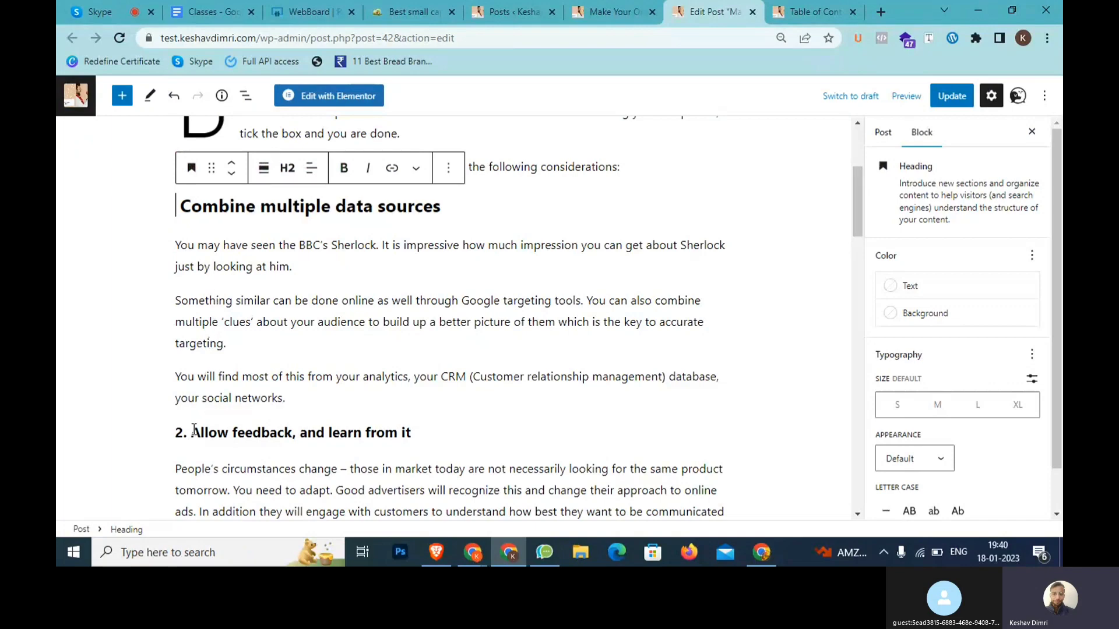
{"action": "left_click_drag", "start_coordinate": [167, 429], "coordinate": [191, 433]}
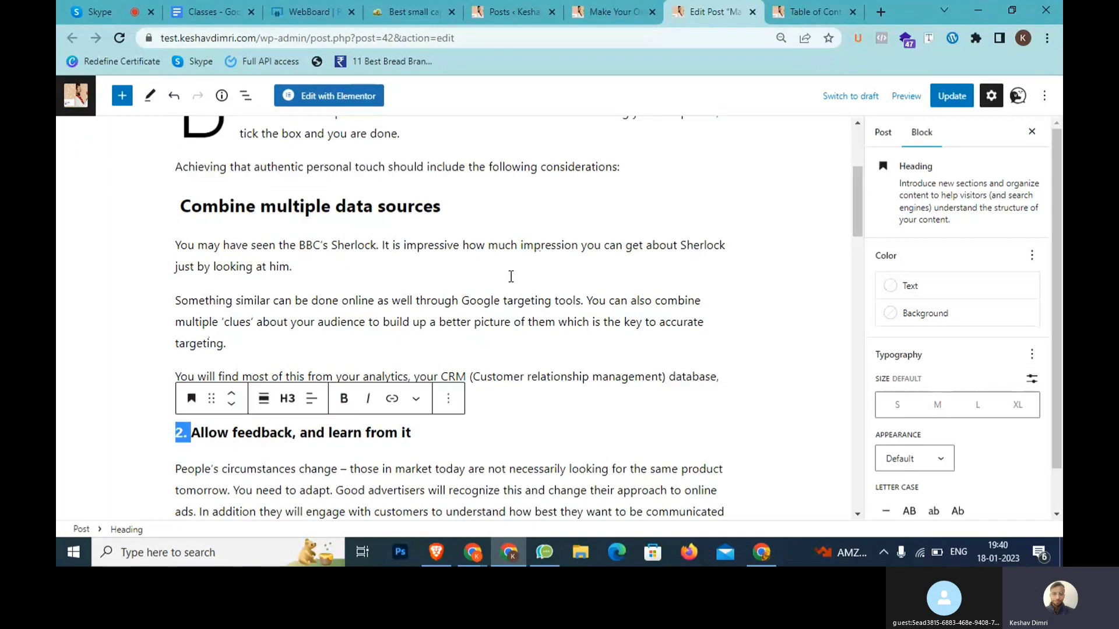
{"action": "key", "text": "BackSpace"}
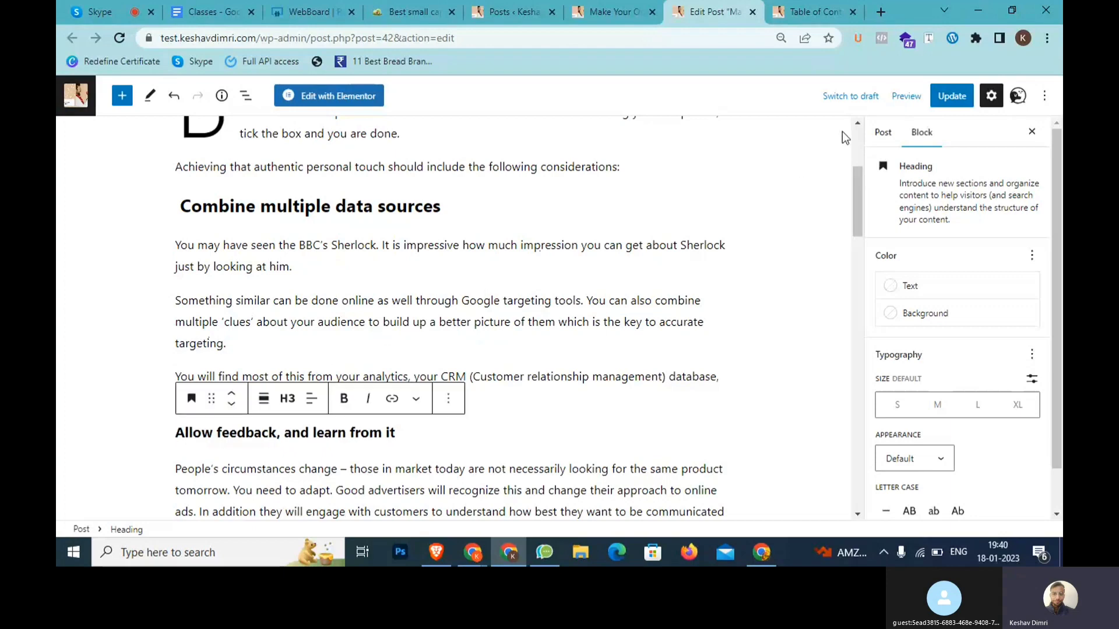
{"action": "left_click", "coordinate": [952, 99]}
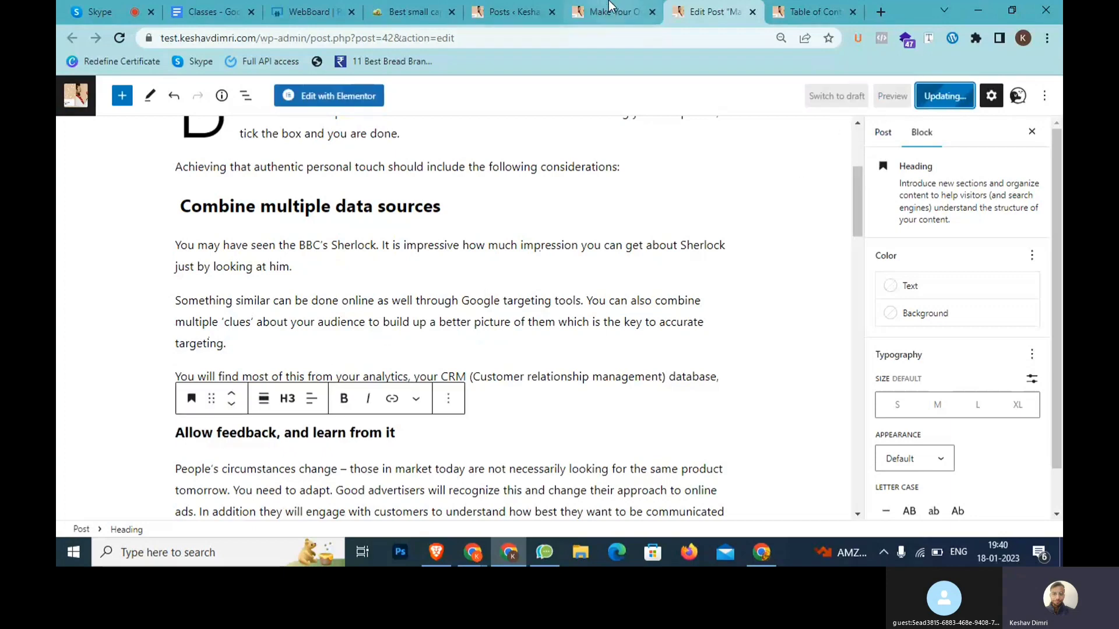
Step: Reload the published post to check its table of contents, and highlight the "4." in the editor's 'Offsite' and 'onsite' heading
{"action": "left_click", "coordinate": [610, 9]}
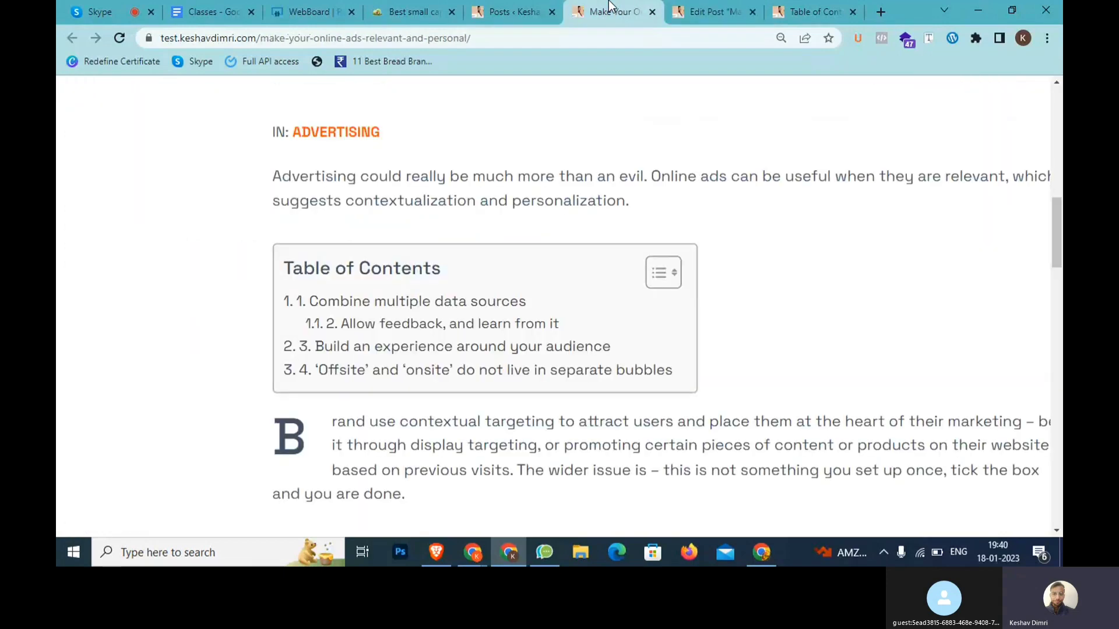
{"action": "key", "text": "F5"}
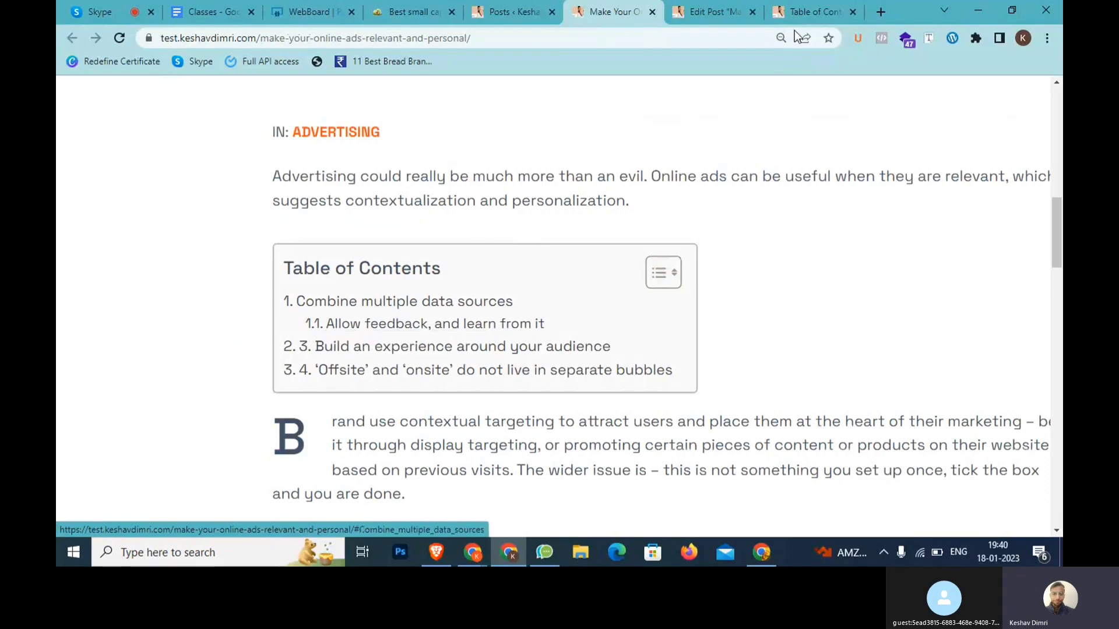
{"action": "left_click", "coordinate": [729, 6]}
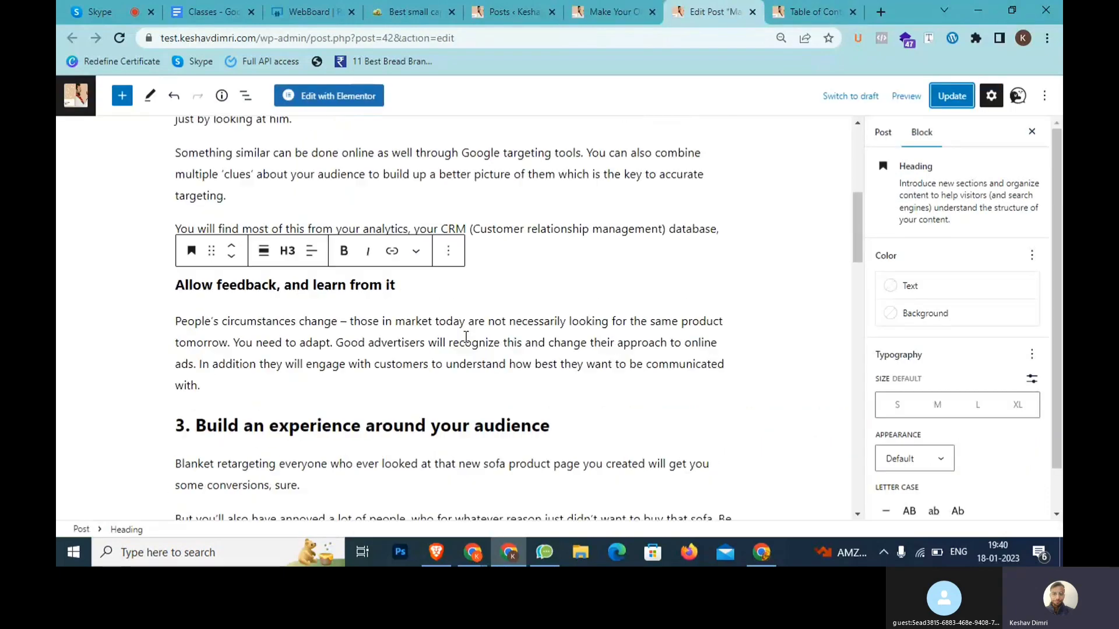
{"action": "scroll", "coordinate": [265, 331], "scroll_direction": "down", "scroll_amount": 7}
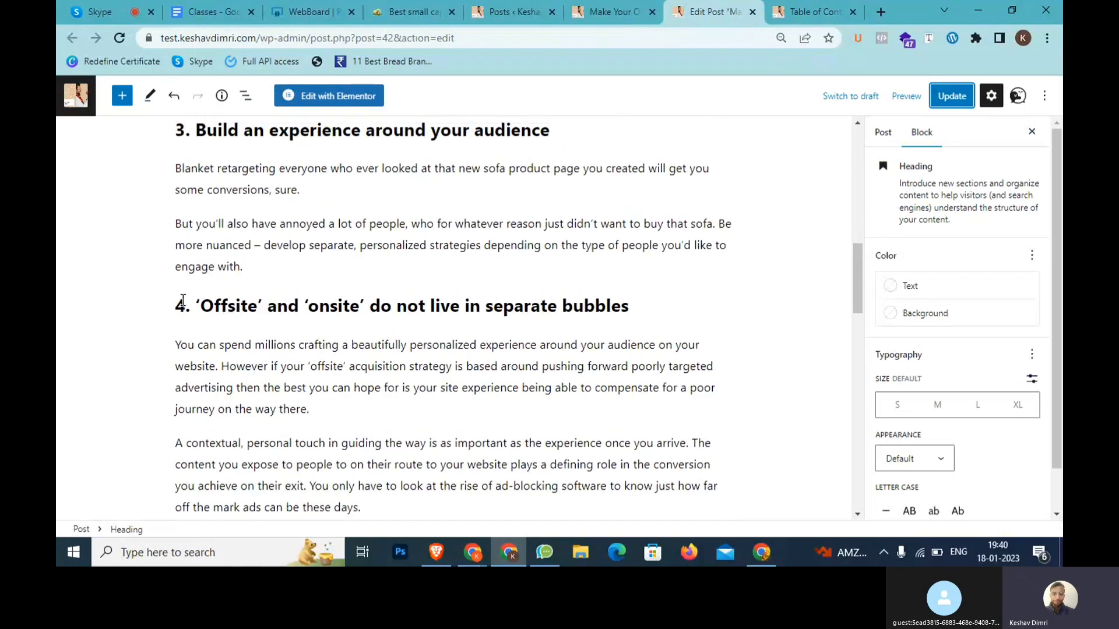
{"action": "left_click_drag", "start_coordinate": [176, 302], "coordinate": [197, 304]}
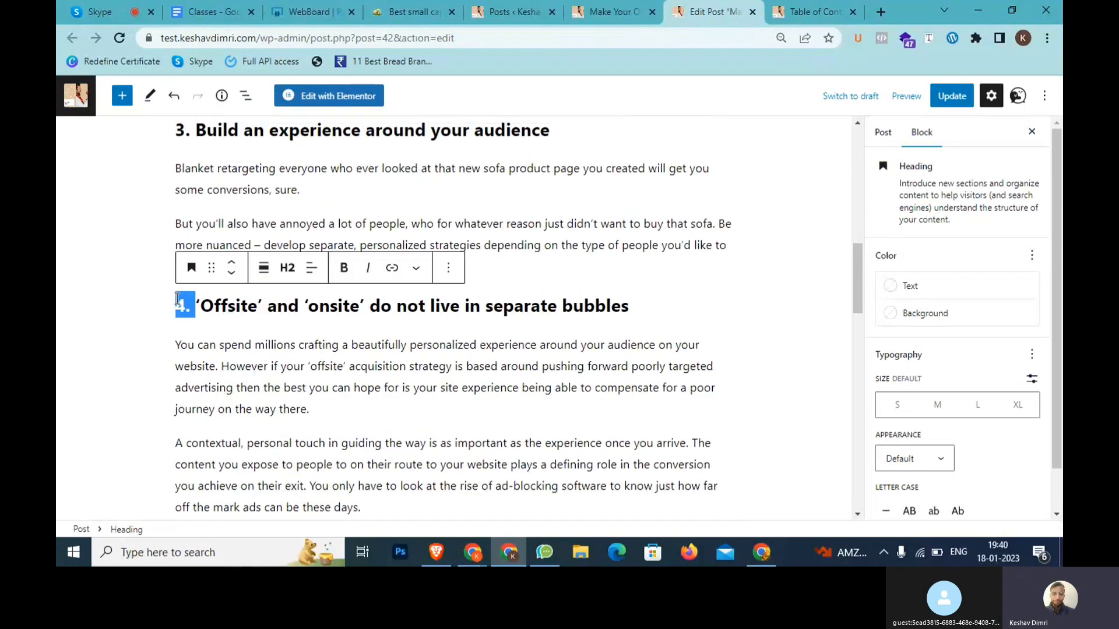
Step: Examine the numbering of the table of contents entries up close in the published post
{"action": "left_click", "coordinate": [596, 5]}
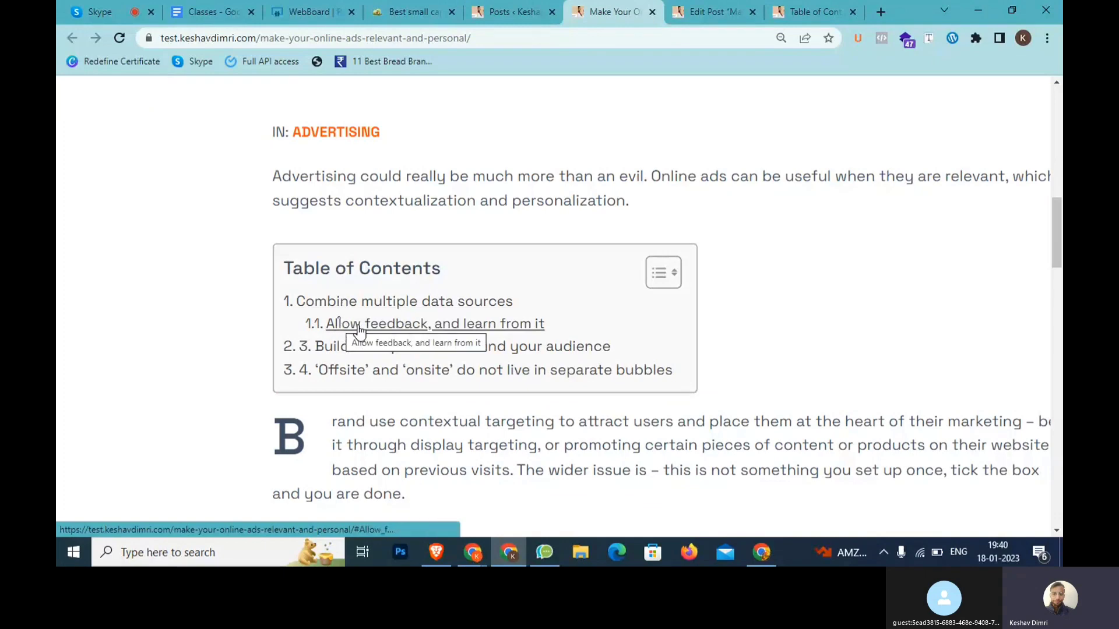
{"action": "scroll", "coordinate": [357, 331], "scroll_direction": "up", "scroll_amount": 5}
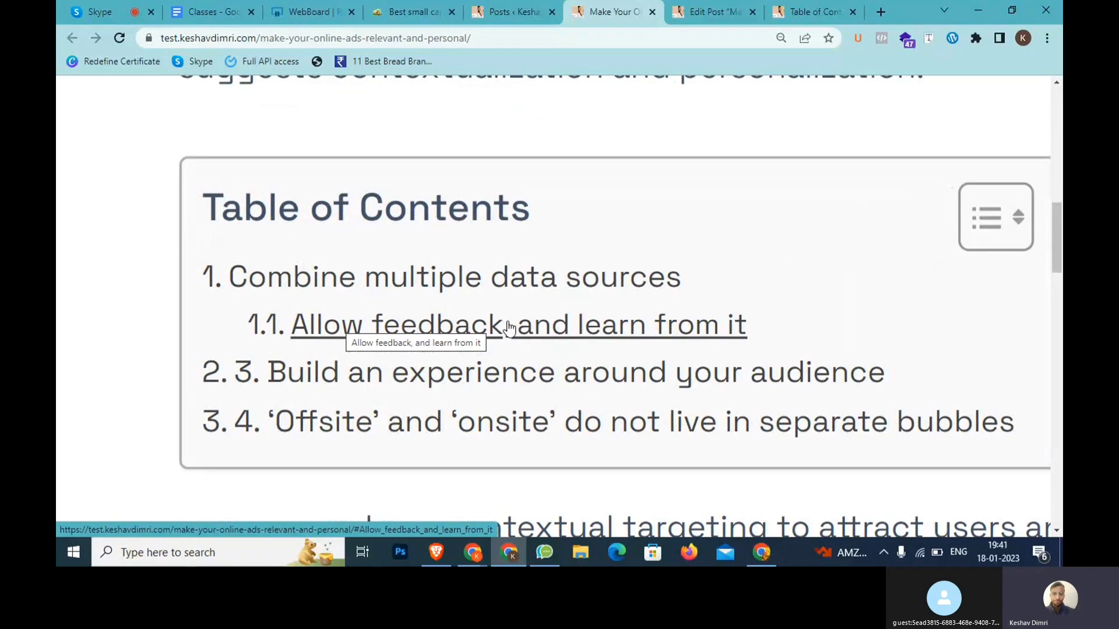
{"action": "scroll", "coordinate": [509, 327], "scroll_direction": "down", "scroll_amount": 5}
Step: Switch to the web whiteboard and clear the existing heading sketch
{"action": "left_click", "coordinate": [328, 7]}
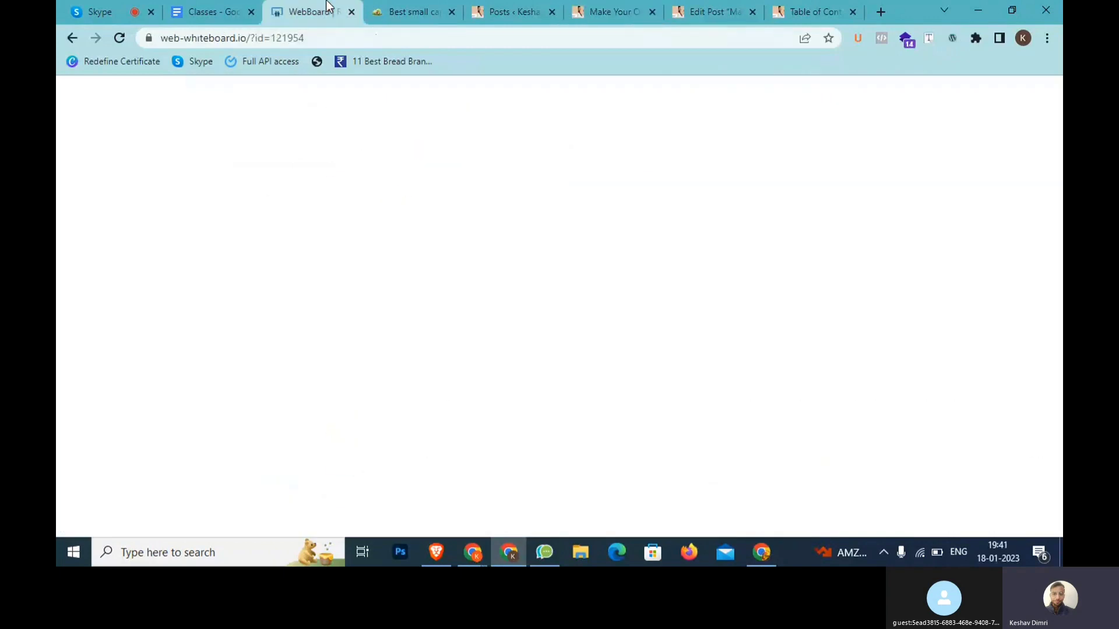
{"action": "left_click", "coordinate": [79, 209]}
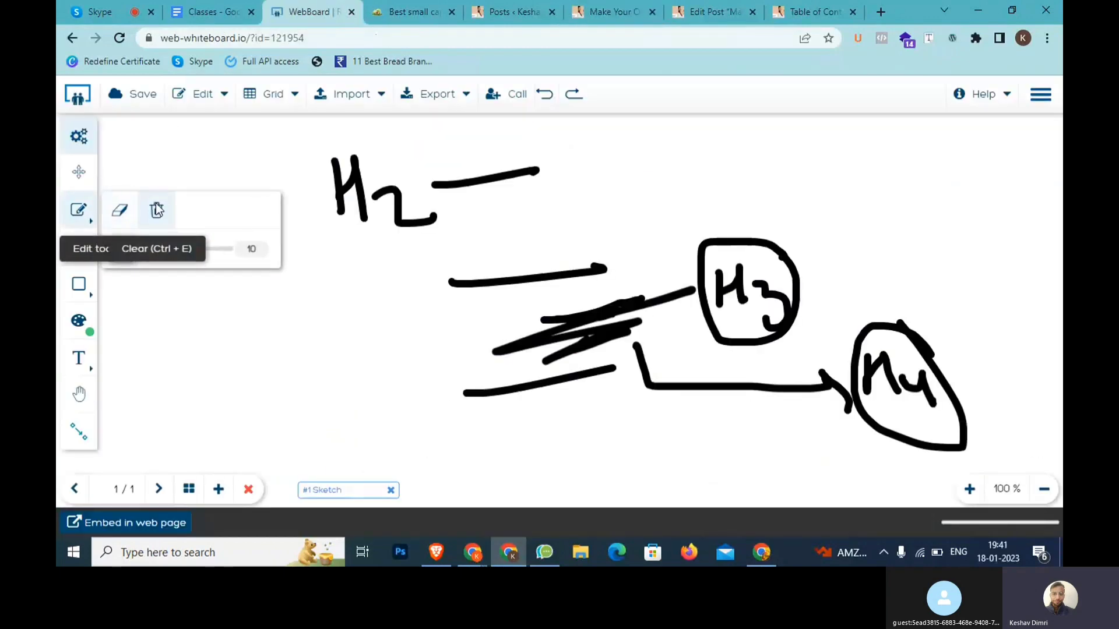
{"action": "left_click", "coordinate": [156, 210]}
{"action": "left_click", "coordinate": [515, 345]}
Step: Write a circled "H1" with an arrow to the word "Single" and draw a frame around both
{"action": "left_click", "coordinate": [275, 151]}
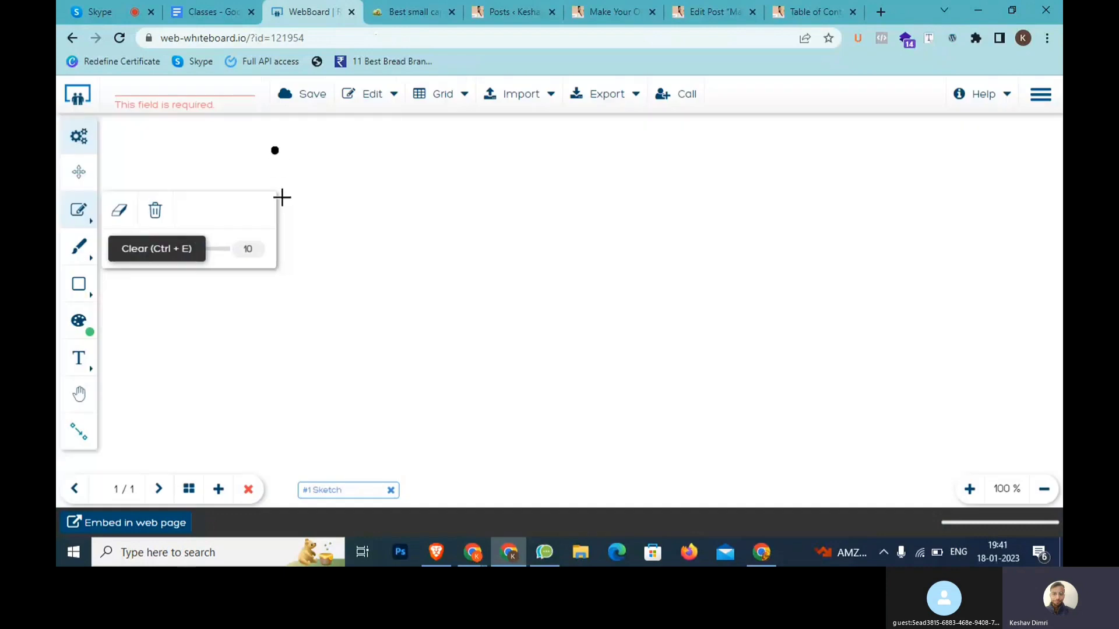
{"action": "mouse_move", "coordinate": [274, 150]}
{"action": "left_mouse_down"}
{"action": "mouse_move", "coordinate": [285, 250]}
{"action": "mouse_move", "coordinate": [363, 262]}
{"action": "left_mouse_up"}
{"action": "left_click_drag", "start_coordinate": [381, 210], "coordinate": [223, 147]}
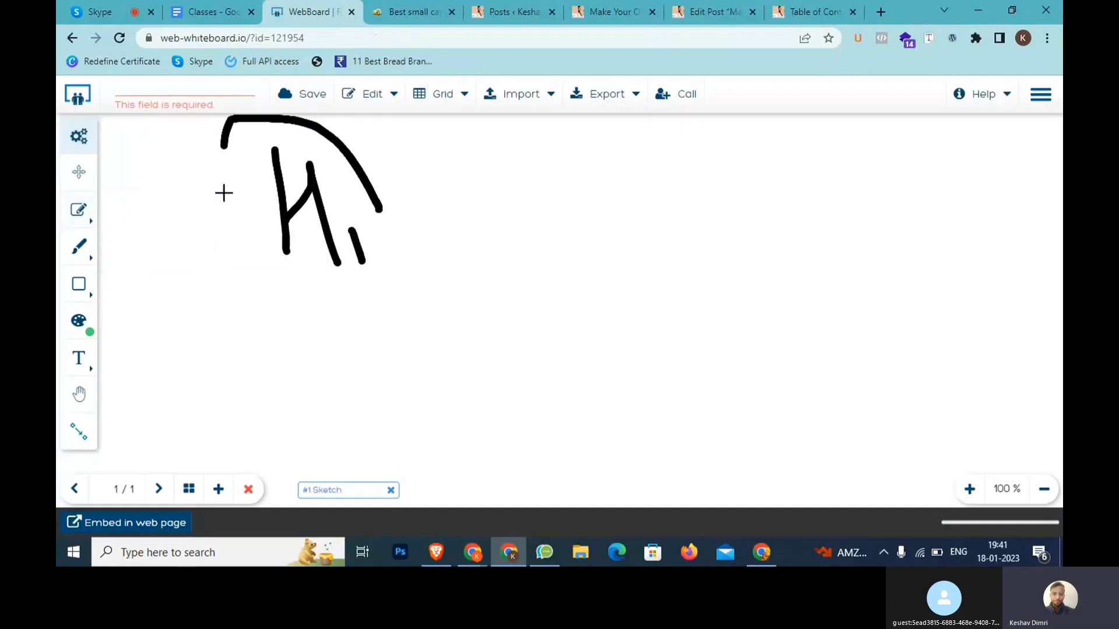
{"action": "mouse_move", "coordinate": [223, 193]}
{"action": "left_mouse_down"}
{"action": "mouse_move", "coordinate": [389, 188]}
{"action": "mouse_move", "coordinate": [560, 219]}
{"action": "mouse_move", "coordinate": [576, 250]}
{"action": "left_mouse_up"}
{"action": "left_click_drag", "start_coordinate": [616, 155], "coordinate": [641, 315]}
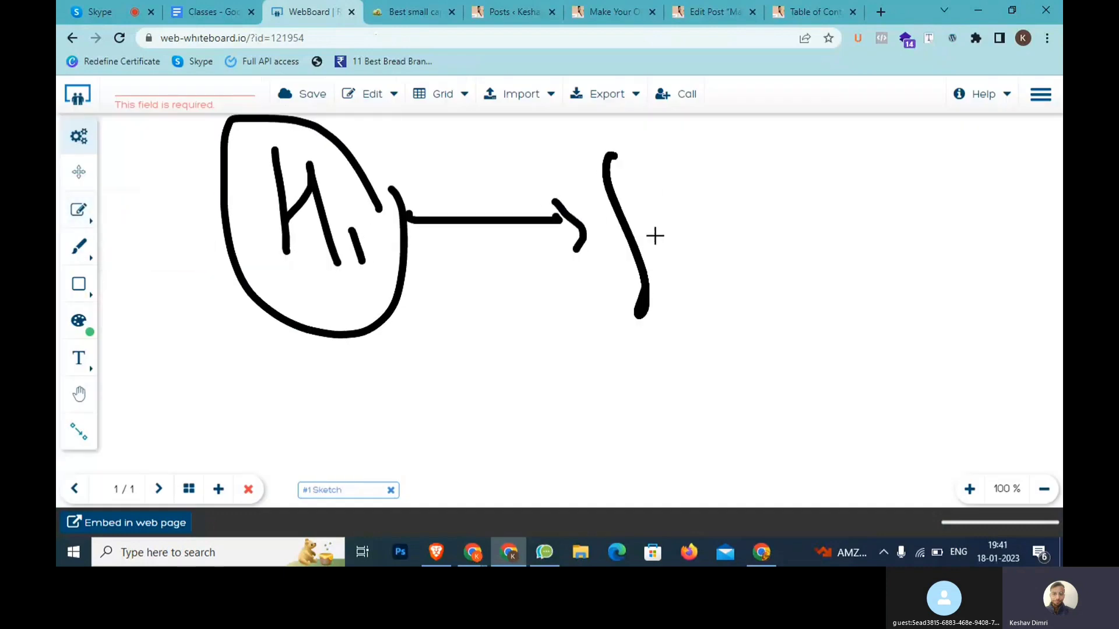
{"action": "mouse_move", "coordinate": [655, 236]}
{"action": "left_mouse_down"}
{"action": "mouse_move", "coordinate": [690, 242]}
{"action": "mouse_move", "coordinate": [774, 333]}
{"action": "mouse_move", "coordinate": [809, 309]}
{"action": "mouse_move", "coordinate": [834, 315]}
{"action": "left_mouse_up"}
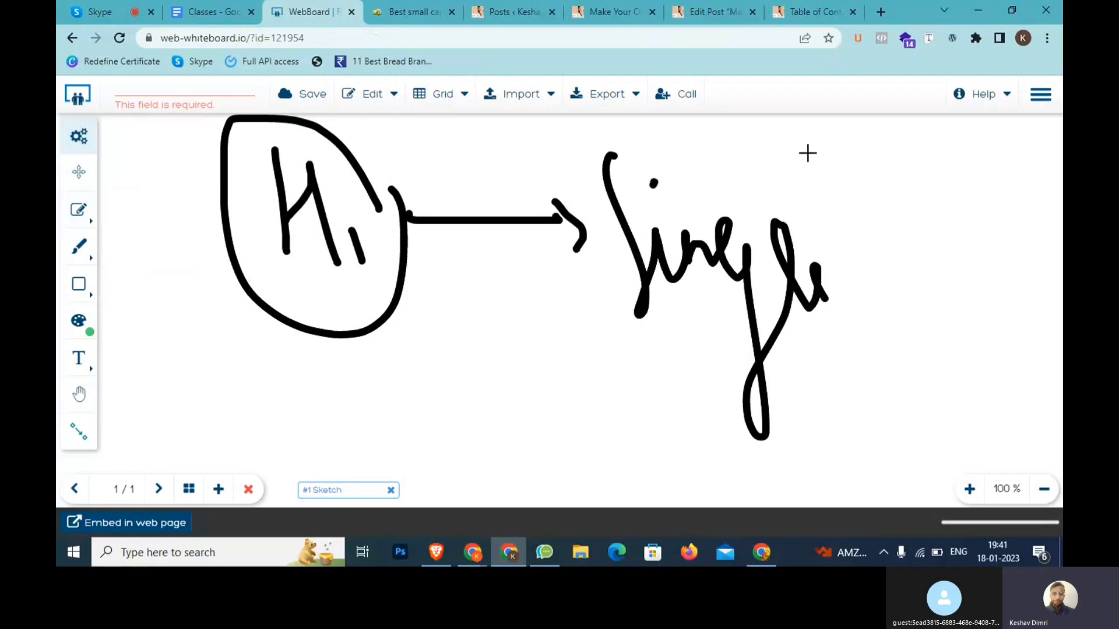
{"action": "mouse_move", "coordinate": [807, 153]}
{"action": "left_mouse_down"}
{"action": "mouse_move", "coordinate": [370, 132]}
{"action": "mouse_move", "coordinate": [198, 140]}
{"action": "mouse_move", "coordinate": [255, 418]}
{"action": "mouse_move", "coordinate": [897, 315]}
{"action": "left_mouse_up"}
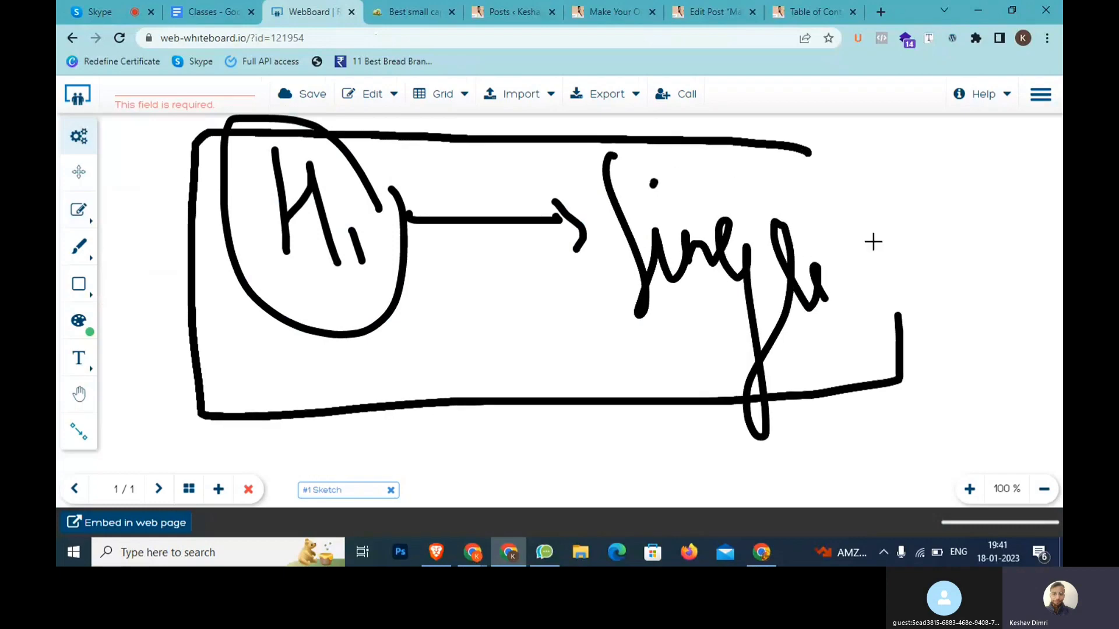
{"action": "left_click_drag", "start_coordinate": [873, 242], "coordinate": [830, 154]}
Step: Draw a curved arrow up from the H1 arrow and write "By default" at its end
{"action": "scroll", "coordinate": [598, 307], "scroll_direction": "down", "scroll_amount": 4}
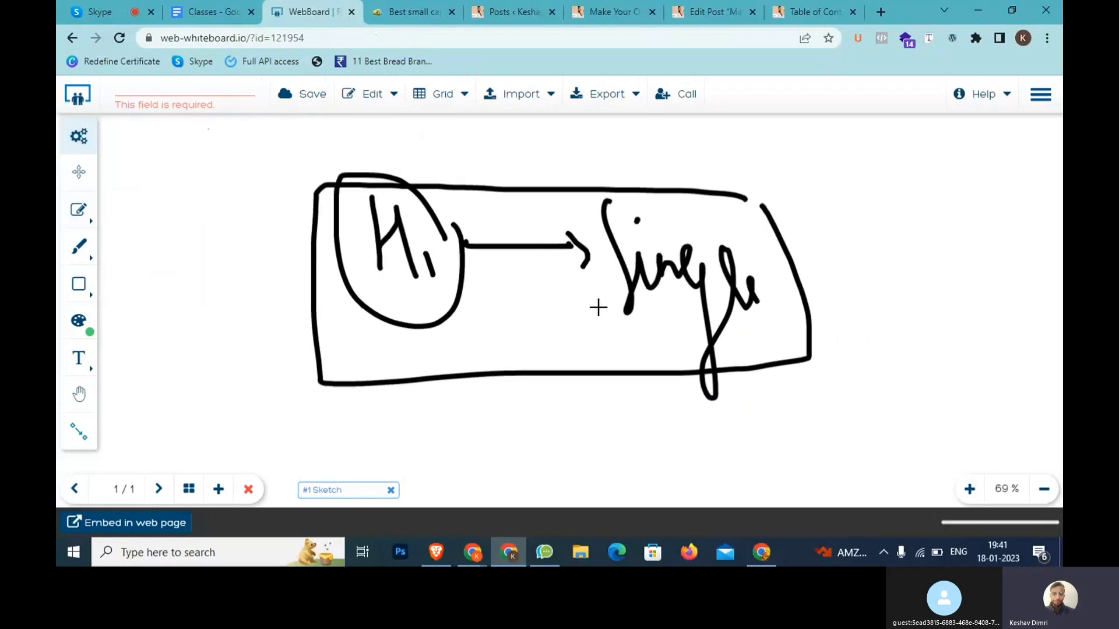
{"action": "scroll", "coordinate": [598, 307], "scroll_direction": "down", "scroll_amount": 4}
{"action": "mouse_move", "coordinate": [574, 261]}
{"action": "left_mouse_down"}
{"action": "mouse_move", "coordinate": [717, 180]}
{"action": "mouse_move", "coordinate": [718, 213]}
{"action": "left_mouse_up"}
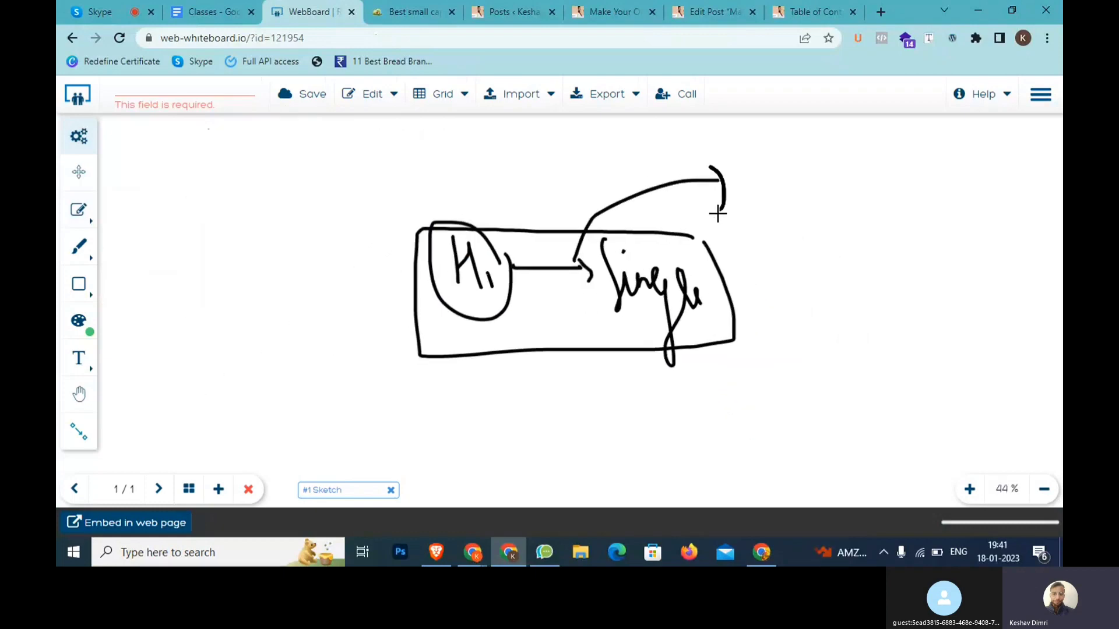
{"action": "left_click_drag", "start_coordinate": [738, 150], "coordinate": [744, 225]}
{"action": "left_click_drag", "start_coordinate": [773, 173], "coordinate": [794, 226]}
{"action": "left_click_drag", "start_coordinate": [793, 176], "coordinate": [790, 261]}
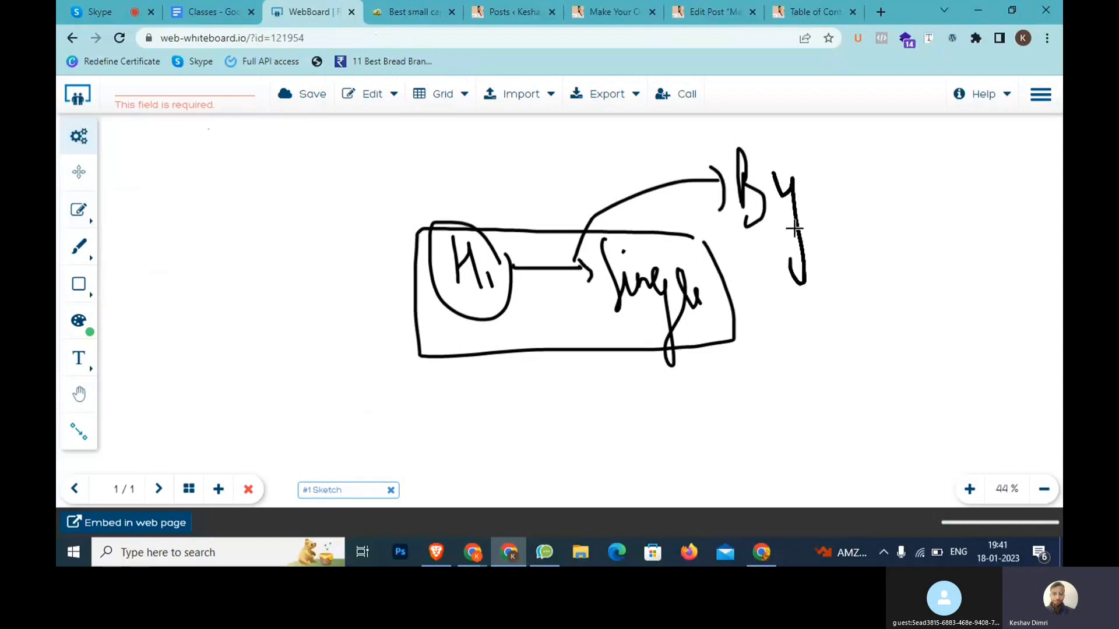
{"action": "mouse_move", "coordinate": [880, 184]}
{"action": "left_mouse_down"}
{"action": "mouse_move", "coordinate": [862, 180]}
{"action": "mouse_move", "coordinate": [871, 169]}
{"action": "mouse_move", "coordinate": [899, 220]}
{"action": "mouse_move", "coordinate": [919, 181]}
{"action": "mouse_move", "coordinate": [931, 212]}
{"action": "mouse_move", "coordinate": [974, 194]}
{"action": "mouse_move", "coordinate": [1011, 217]}
{"action": "mouse_move", "coordinate": [1037, 168]}
{"action": "mouse_move", "coordinate": [1044, 198]}
{"action": "left_mouse_up"}
Step: Draw a vertical line down from "By default" and write a circled "Page" below it
{"action": "left_click_drag", "start_coordinate": [866, 251], "coordinate": [866, 353]}
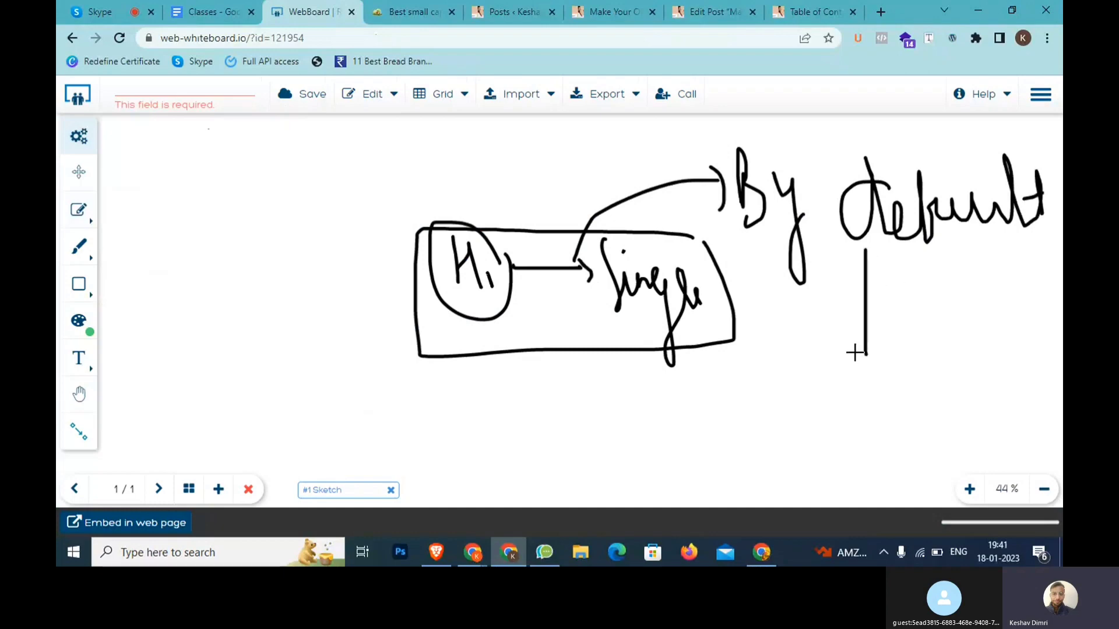
{"action": "mouse_move", "coordinate": [828, 396]}
{"action": "left_mouse_down"}
{"action": "mouse_move", "coordinate": [859, 362]}
{"action": "mouse_move", "coordinate": [876, 426]}
{"action": "left_mouse_up"}
{"action": "mouse_move", "coordinate": [897, 366]}
{"action": "left_mouse_down"}
{"action": "mouse_move", "coordinate": [877, 389]}
{"action": "mouse_move", "coordinate": [915, 377]}
{"action": "mouse_move", "coordinate": [894, 432]}
{"action": "mouse_move", "coordinate": [947, 398]}
{"action": "left_mouse_up"}
{"action": "mouse_move", "coordinate": [870, 397]}
{"action": "left_mouse_down"}
{"action": "mouse_move", "coordinate": [871, 440]}
{"action": "mouse_move", "coordinate": [896, 429]}
{"action": "left_mouse_up"}
{"action": "mouse_move", "coordinate": [969, 326]}
{"action": "left_mouse_down"}
{"action": "mouse_move", "coordinate": [919, 326]}
{"action": "mouse_move", "coordinate": [892, 457]}
{"action": "mouse_move", "coordinate": [932, 330]}
{"action": "left_mouse_up"}
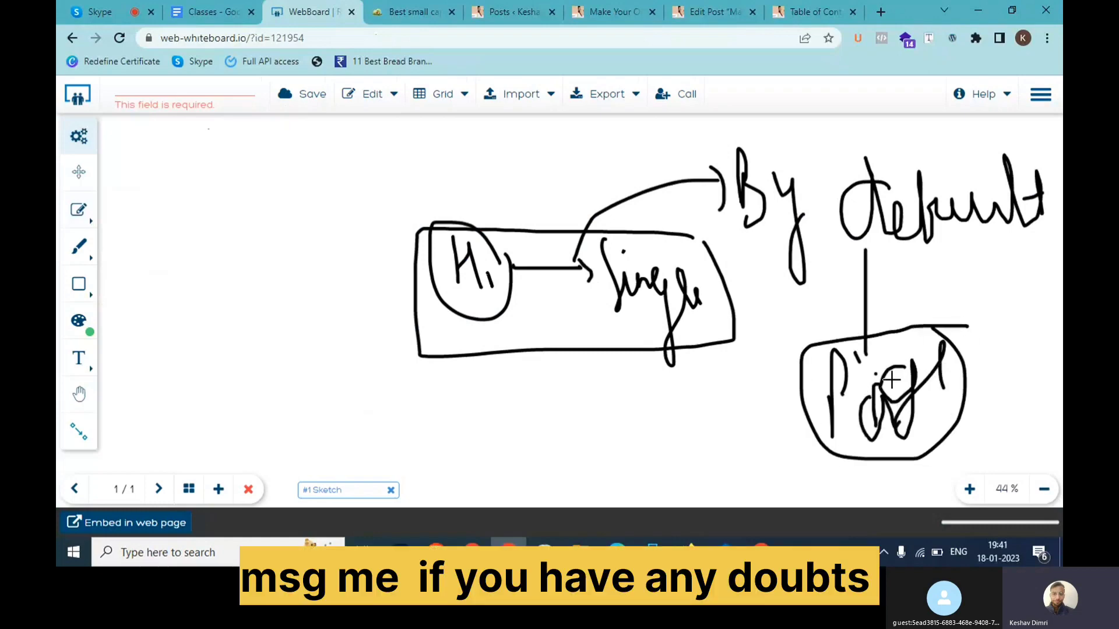
Step: Draw an arrow from the circled "Page" to a new circled "H1" beside it
{"action": "mouse_move", "coordinate": [828, 411]}
{"action": "left_mouse_down"}
{"action": "mouse_move", "coordinate": [719, 425]}
{"action": "mouse_move", "coordinate": [743, 432]}
{"action": "left_mouse_up"}
{"action": "mouse_move", "coordinate": [597, 414]}
{"action": "left_mouse_down"}
{"action": "mouse_move", "coordinate": [627, 403]}
{"action": "mouse_move", "coordinate": [639, 459]}
{"action": "left_mouse_up"}
{"action": "left_click_drag", "start_coordinate": [655, 430], "coordinate": [665, 458]}
{"action": "mouse_move", "coordinate": [675, 411]}
{"action": "left_mouse_down"}
{"action": "mouse_move", "coordinate": [595, 425]}
{"action": "mouse_move", "coordinate": [670, 411]}
{"action": "left_mouse_up"}
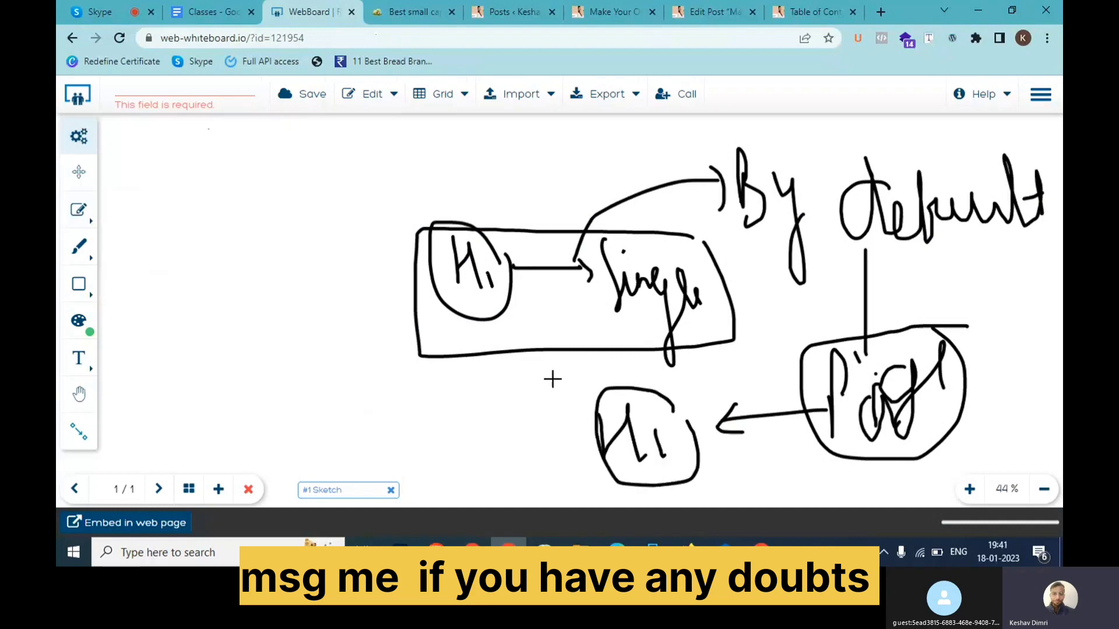
Step: Underline "H1", "Single" and "By default", and enclose the whole sketch in large square brackets
{"action": "left_click_drag", "start_coordinate": [461, 328], "coordinate": [532, 327]}
{"action": "left_click_drag", "start_coordinate": [630, 321], "coordinate": [729, 317]}
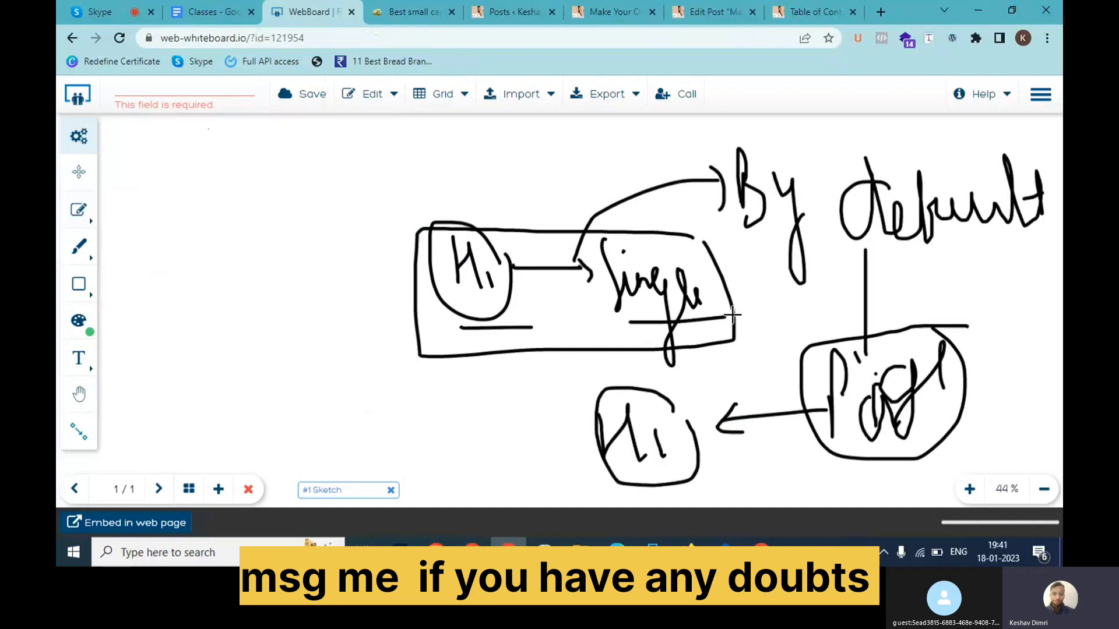
{"action": "left_click_drag", "start_coordinate": [796, 267], "coordinate": [955, 238]}
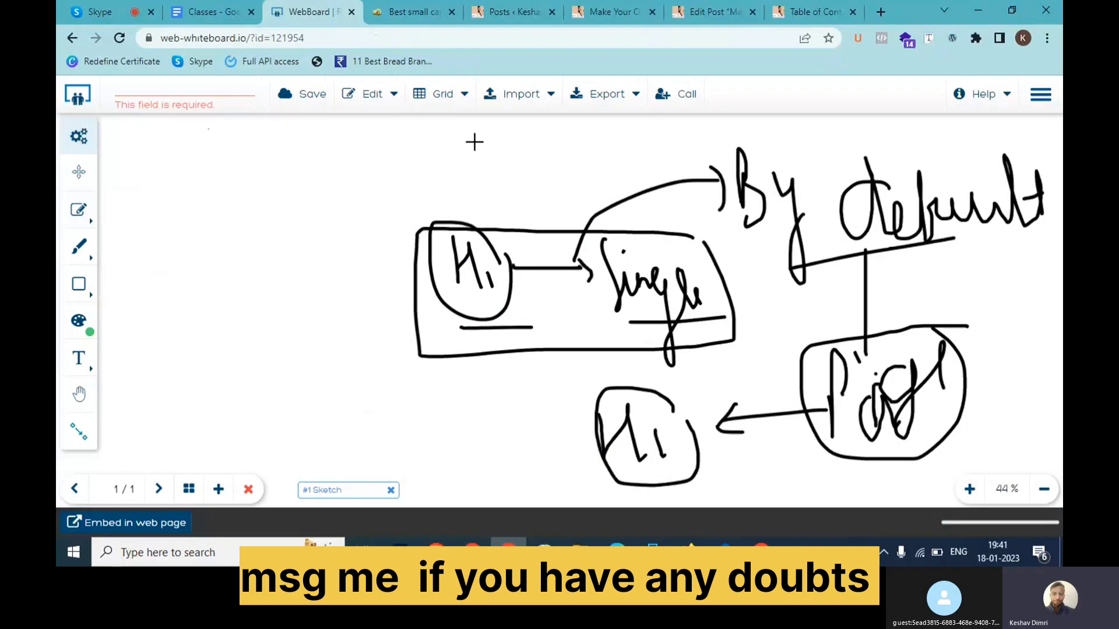
{"action": "mouse_move", "coordinate": [474, 141]}
{"action": "left_mouse_down"}
{"action": "mouse_move", "coordinate": [365, 312]}
{"action": "mouse_move", "coordinate": [367, 457]}
{"action": "mouse_move", "coordinate": [456, 470]}
{"action": "left_mouse_up"}
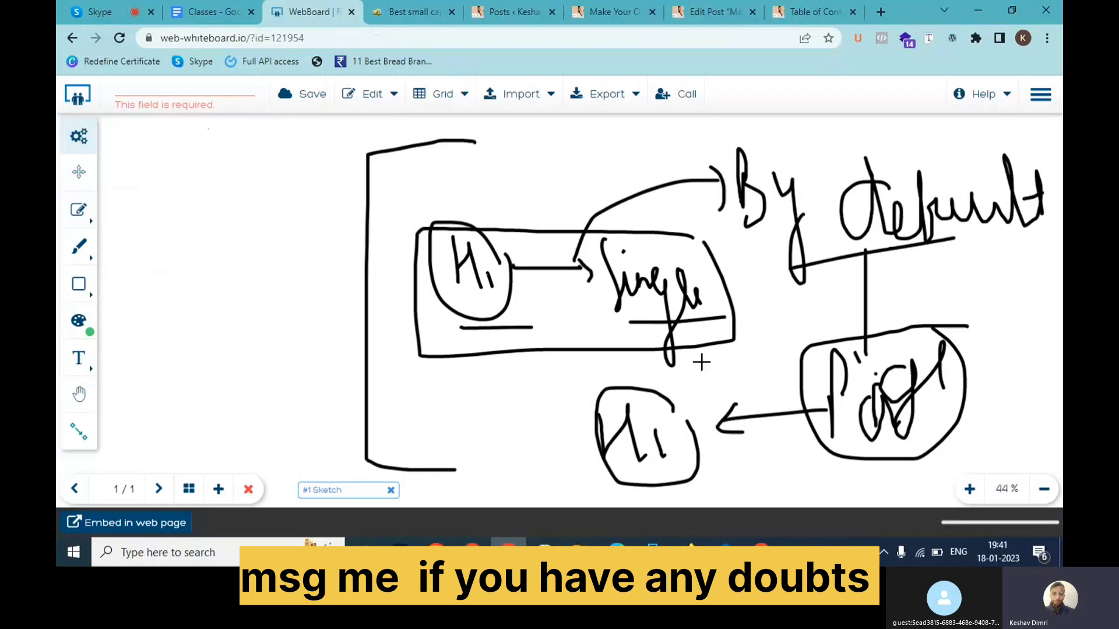
{"action": "mouse_move", "coordinate": [981, 137]}
{"action": "left_mouse_down"}
{"action": "mouse_move", "coordinate": [1058, 287]}
{"action": "mouse_move", "coordinate": [963, 416]}
{"action": "left_mouse_up"}
Step: Write "H2 Multi" and "H3" beside the bracketed sketch with check marks, and draw a line ending in a cross below the framed H1
{"action": "mouse_move", "coordinate": [153, 173]}
{"action": "left_mouse_down"}
{"action": "mouse_move", "coordinate": [166, 201]}
{"action": "mouse_move", "coordinate": [242, 180]}
{"action": "mouse_move", "coordinate": [275, 215]}
{"action": "mouse_move", "coordinate": [294, 175]}
{"action": "mouse_move", "coordinate": [326, 201]}
{"action": "mouse_move", "coordinate": [297, 187]}
{"action": "mouse_move", "coordinate": [387, 175]}
{"action": "left_mouse_up"}
{"action": "left_click_drag", "start_coordinate": [179, 257], "coordinate": [188, 304]}
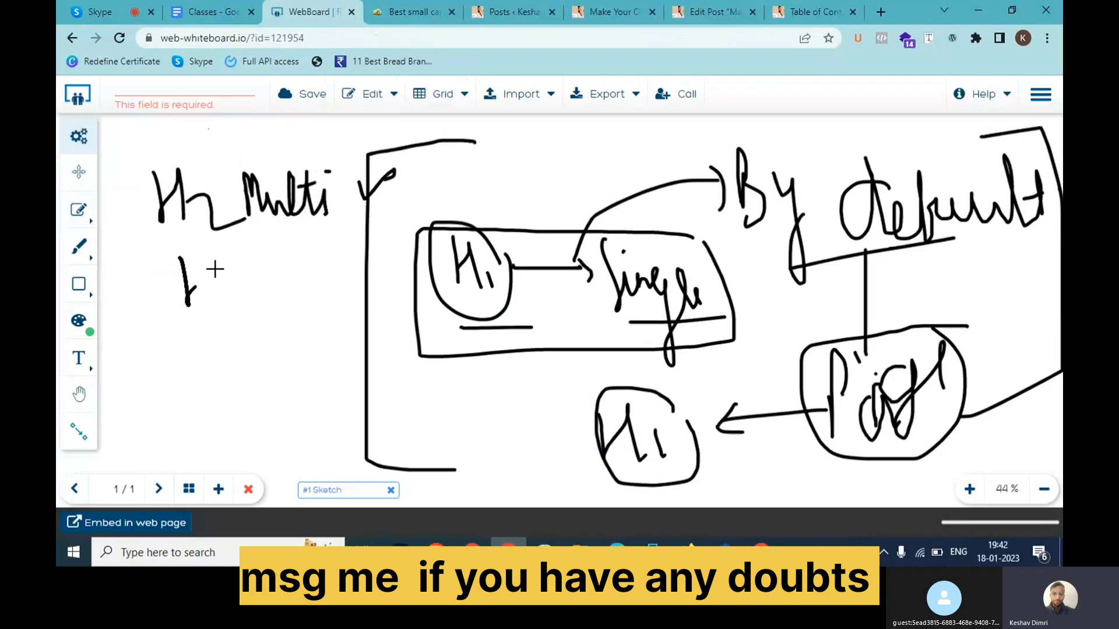
{"action": "mouse_move", "coordinate": [215, 264]}
{"action": "left_mouse_down"}
{"action": "mouse_move", "coordinate": [254, 315]}
{"action": "mouse_move", "coordinate": [332, 279]}
{"action": "mouse_move", "coordinate": [352, 296]}
{"action": "left_mouse_up"}
{"action": "mouse_move", "coordinate": [480, 343]}
{"action": "left_mouse_down"}
{"action": "mouse_move", "coordinate": [549, 333]}
{"action": "mouse_move", "coordinate": [601, 360]}
{"action": "left_mouse_up"}
{"action": "left_click_drag", "start_coordinate": [582, 315], "coordinate": [553, 358]}
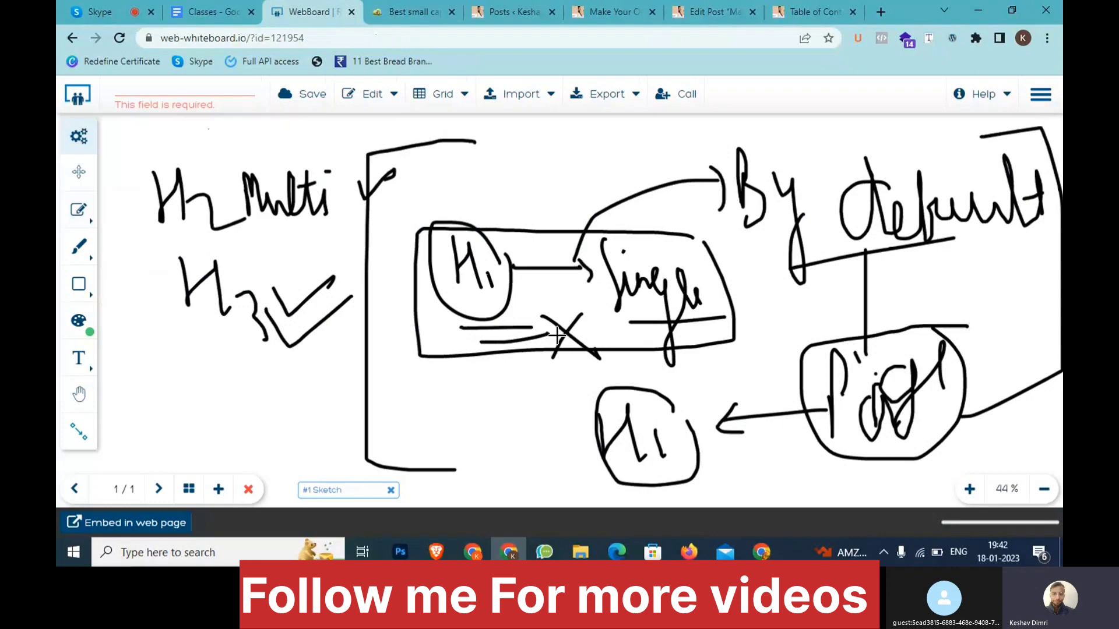
Step: Switch to the published small cap mutual funds article and highlight its entire table of contents
{"action": "left_click", "coordinate": [227, 8]}
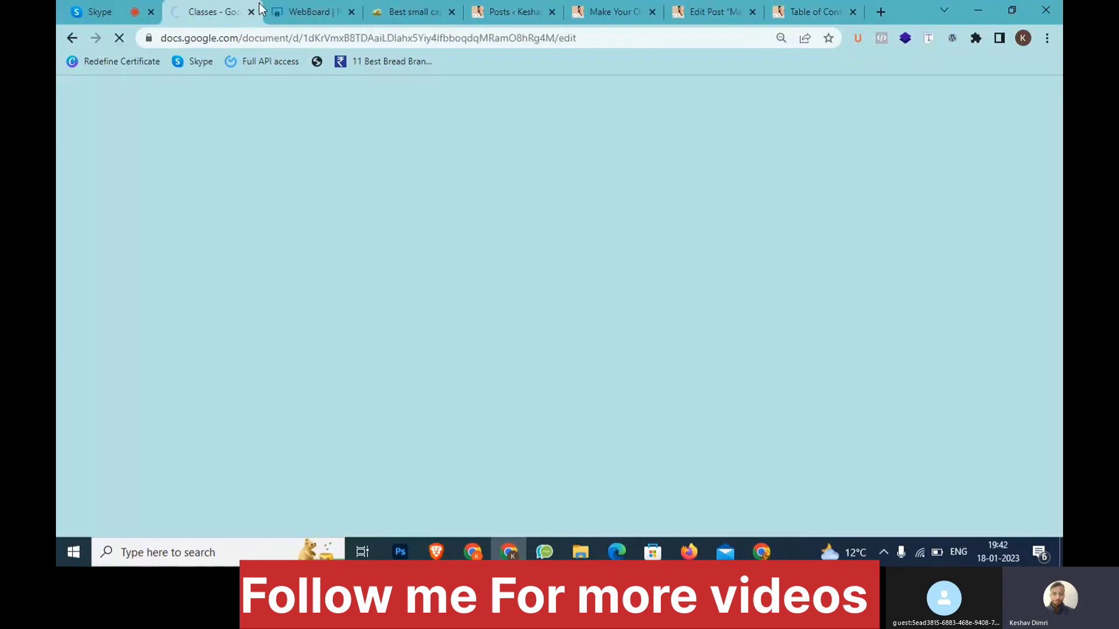
{"action": "left_click", "coordinate": [327, 9]}
{"action": "left_click", "coordinate": [413, 12]}
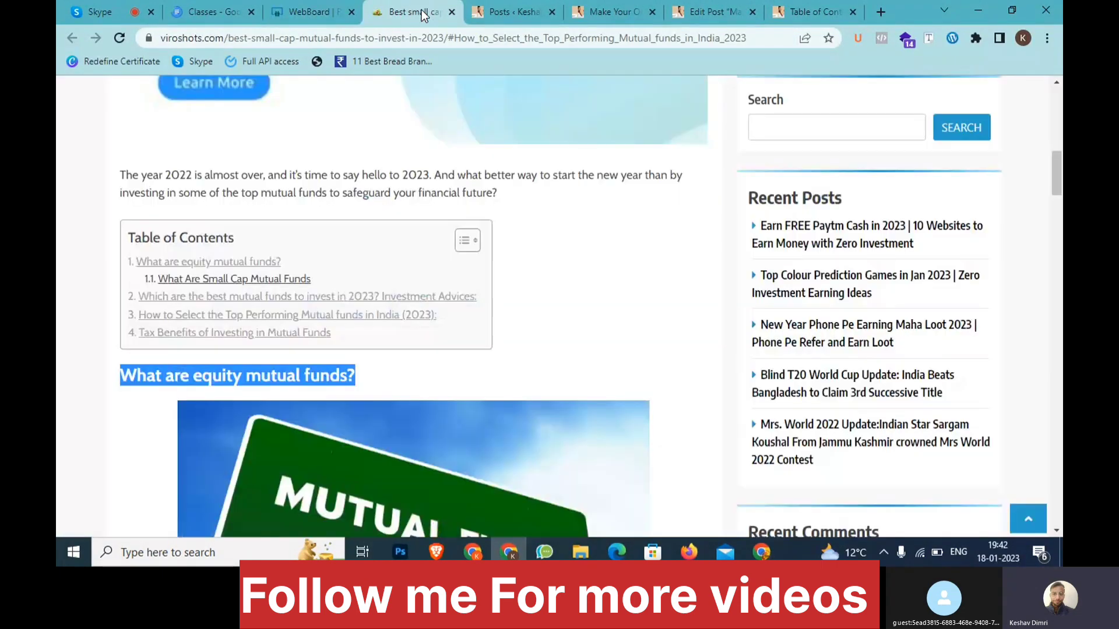
{"action": "left_click_drag", "start_coordinate": [404, 334], "coordinate": [125, 247]}
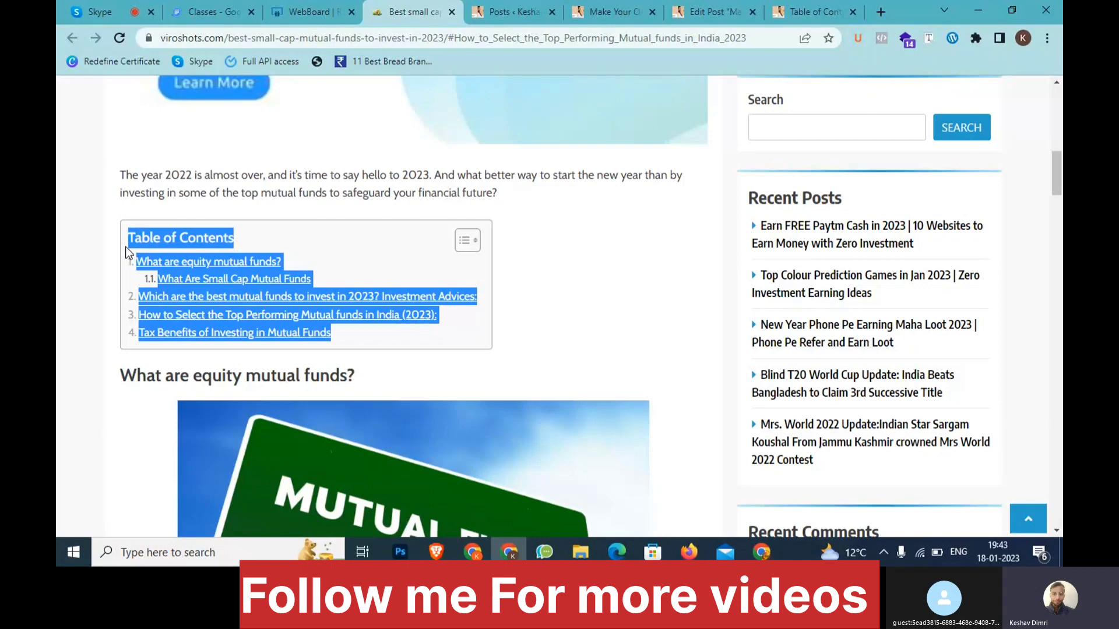
Step: Return to the Table of Contents plugin settings and review the post types under Enable Support and Auto Insert
{"action": "left_click", "coordinate": [795, 5]}
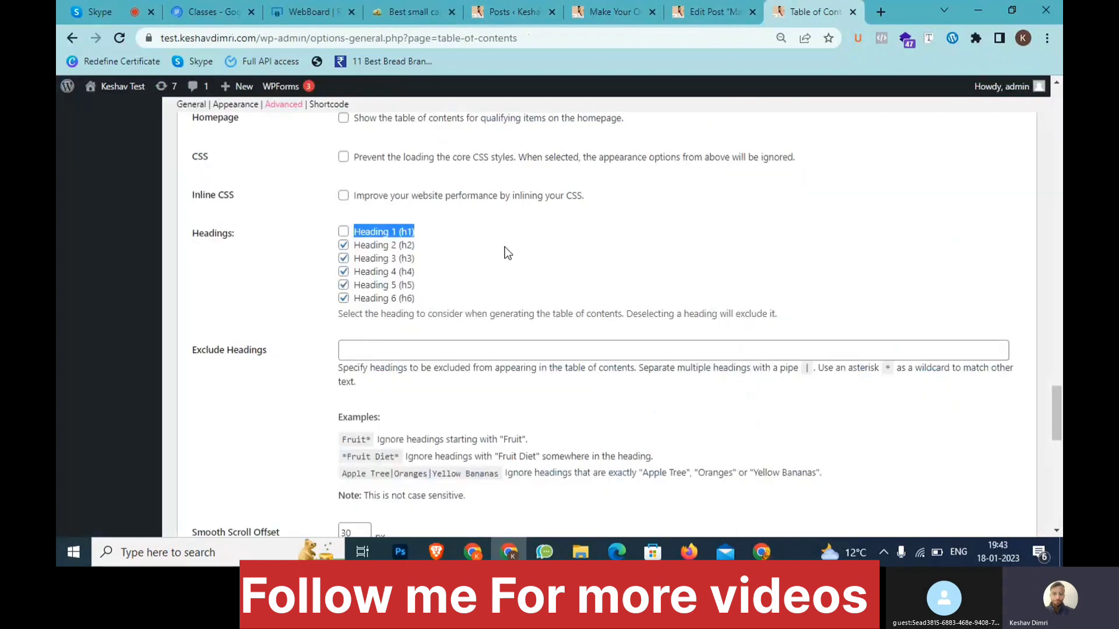
{"action": "scroll", "coordinate": [468, 285], "scroll_direction": "down", "scroll_amount": 10}
{"action": "scroll", "coordinate": [467, 286], "scroll_direction": "up", "scroll_amount": 15}
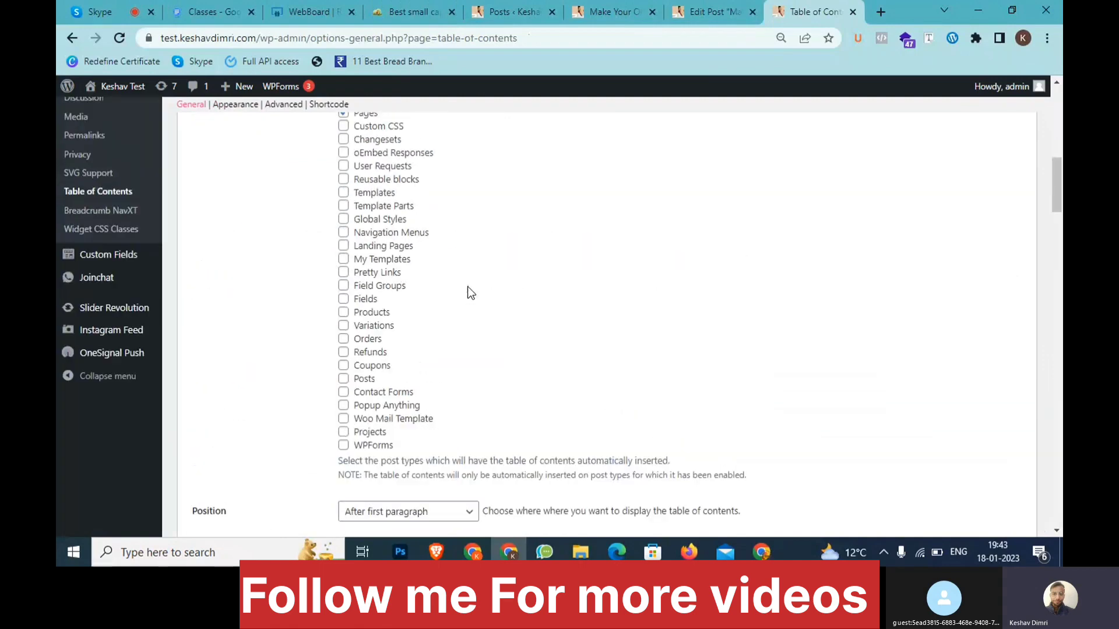
{"action": "scroll", "coordinate": [434, 257], "scroll_direction": "up", "scroll_amount": 3}
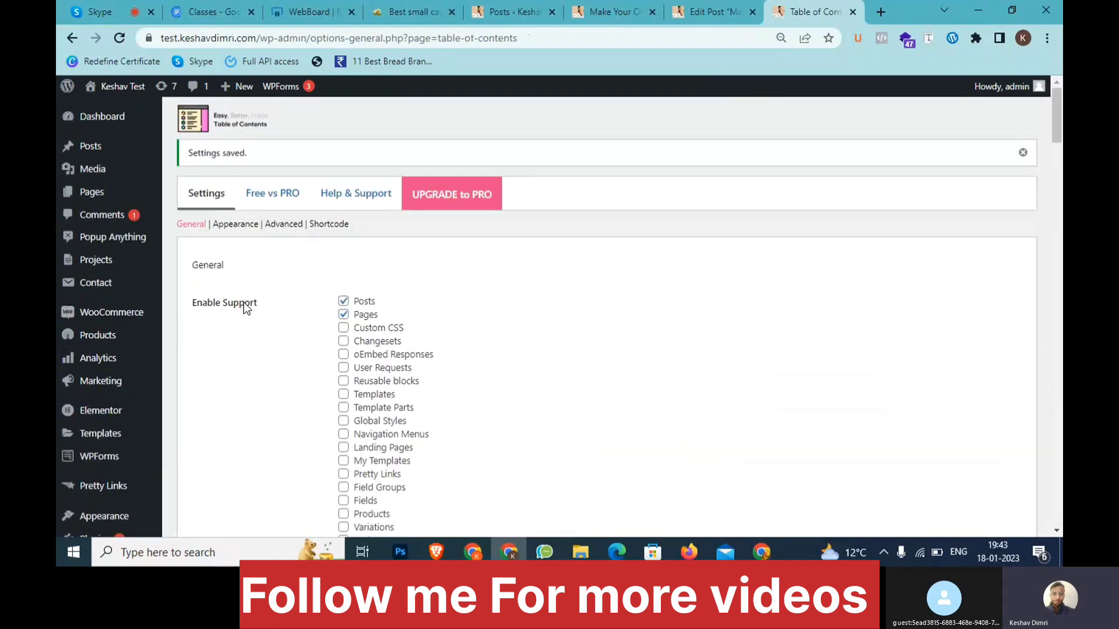
{"action": "scroll", "coordinate": [275, 317], "scroll_direction": "down", "scroll_amount": 6}
{"action": "scroll", "coordinate": [281, 312], "scroll_direction": "up", "scroll_amount": 5}
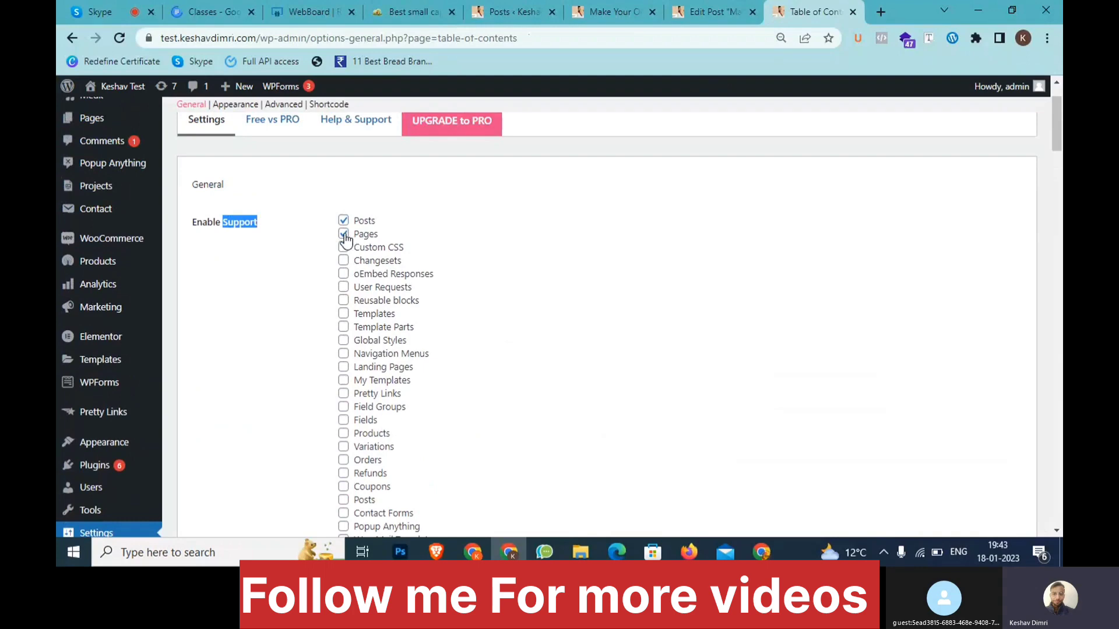
{"action": "scroll", "coordinate": [342, 251], "scroll_direction": "down", "scroll_amount": 5}
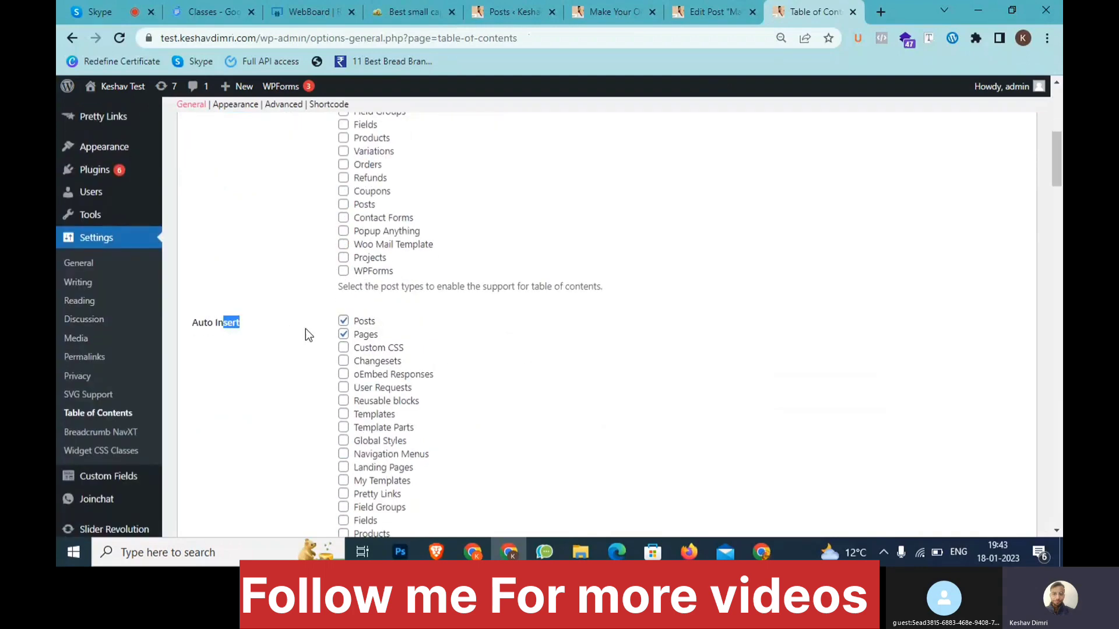
Step: Choose "After first paragraph" as the position of the table of contents
{"action": "scroll", "coordinate": [342, 341], "scroll_direction": "down", "scroll_amount": 9}
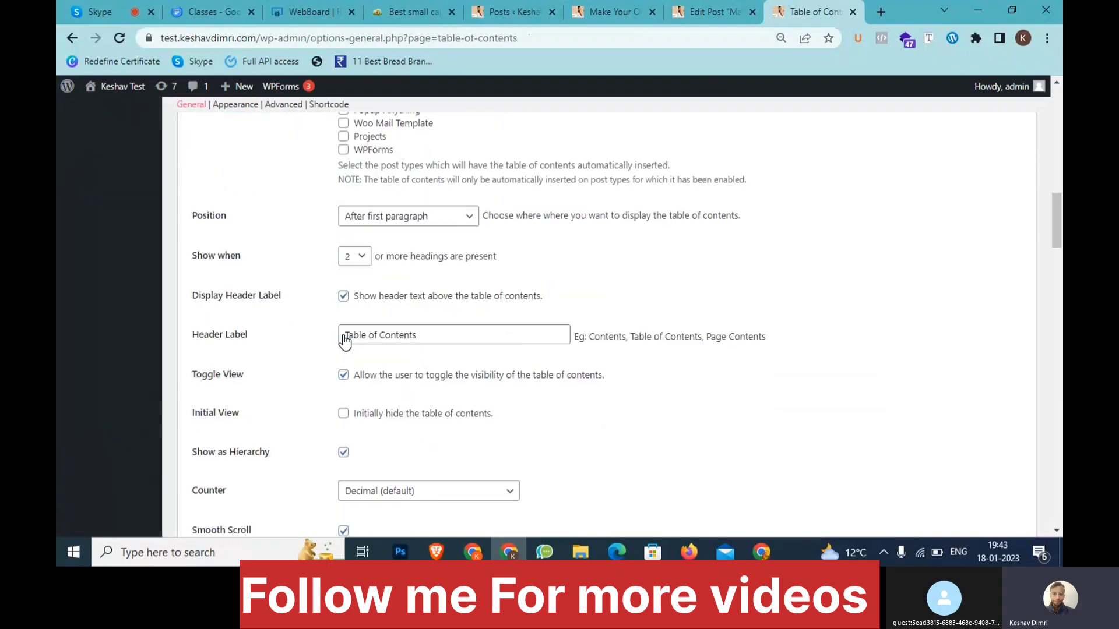
{"action": "left_click", "coordinate": [402, 220]}
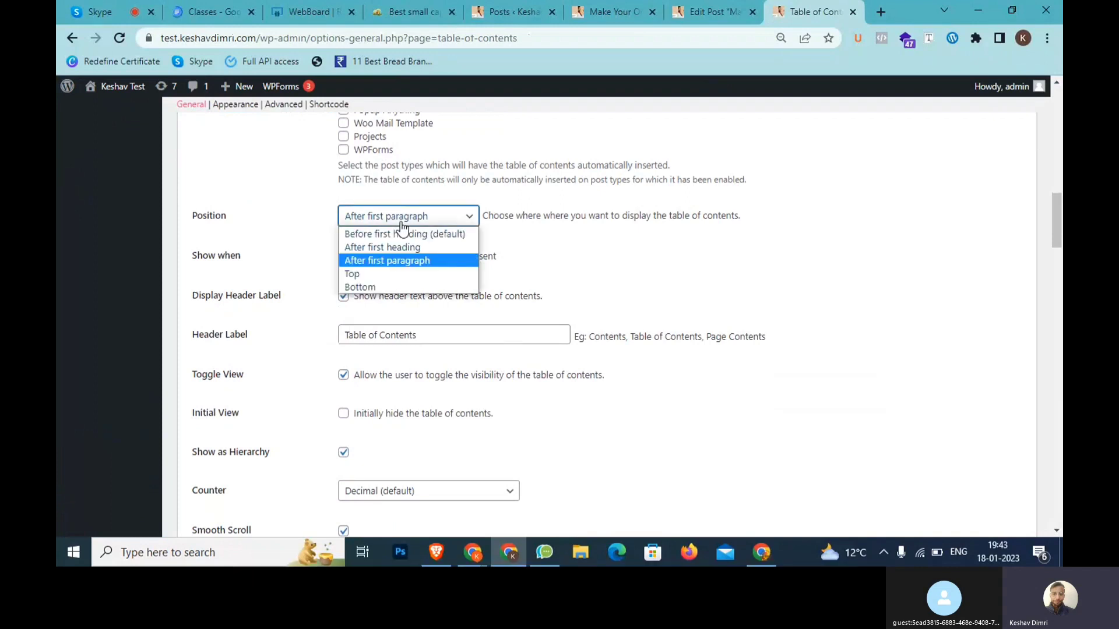
{"action": "left_click", "coordinate": [400, 263]}
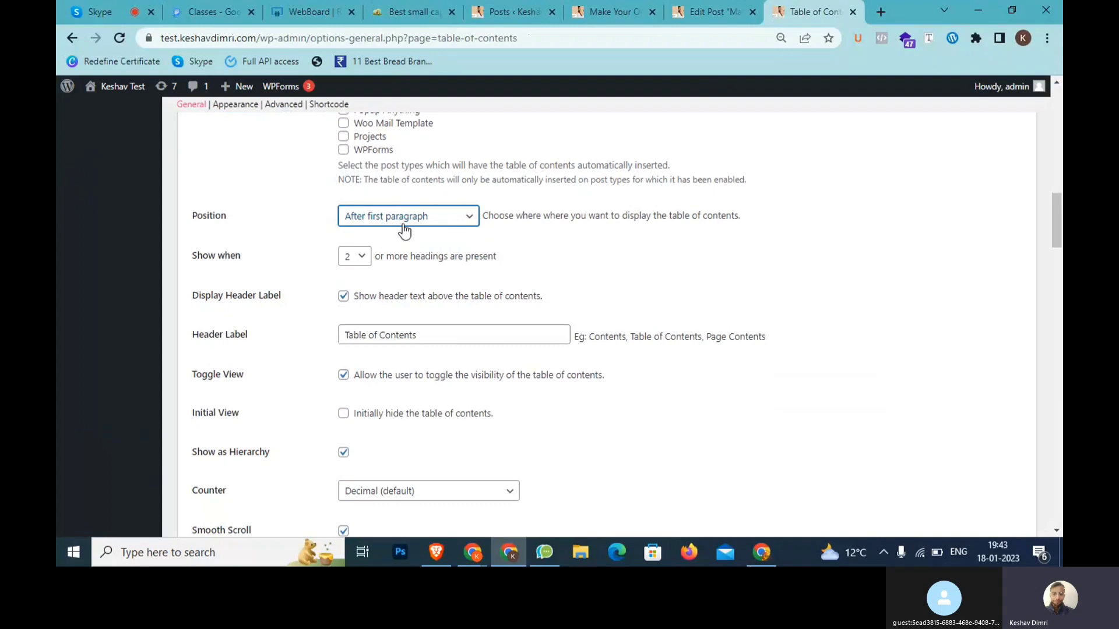
Step: Include Heading 1 (h1) among the headings considered for the table of contents in the Advanced settings
{"action": "scroll", "coordinate": [404, 232], "scroll_direction": "down", "scroll_amount": 15}
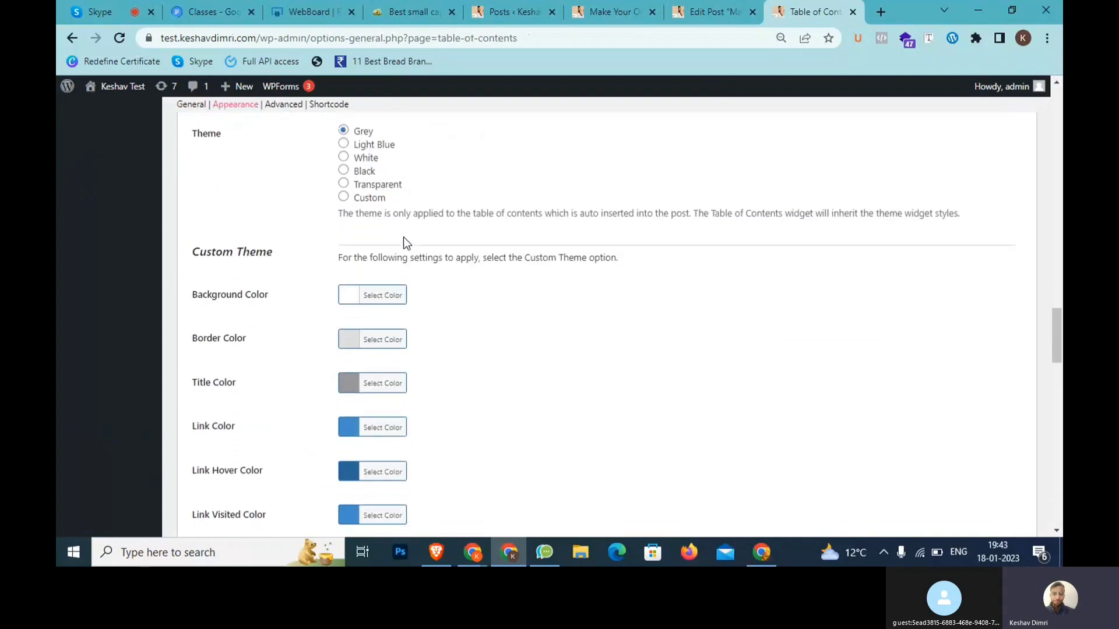
{"action": "scroll", "coordinate": [404, 236], "scroll_direction": "down", "scroll_amount": 10}
{"action": "scroll", "coordinate": [403, 237], "scroll_direction": "up", "scroll_amount": 10}
{"action": "scroll", "coordinate": [403, 237], "scroll_direction": "down", "scroll_amount": 10}
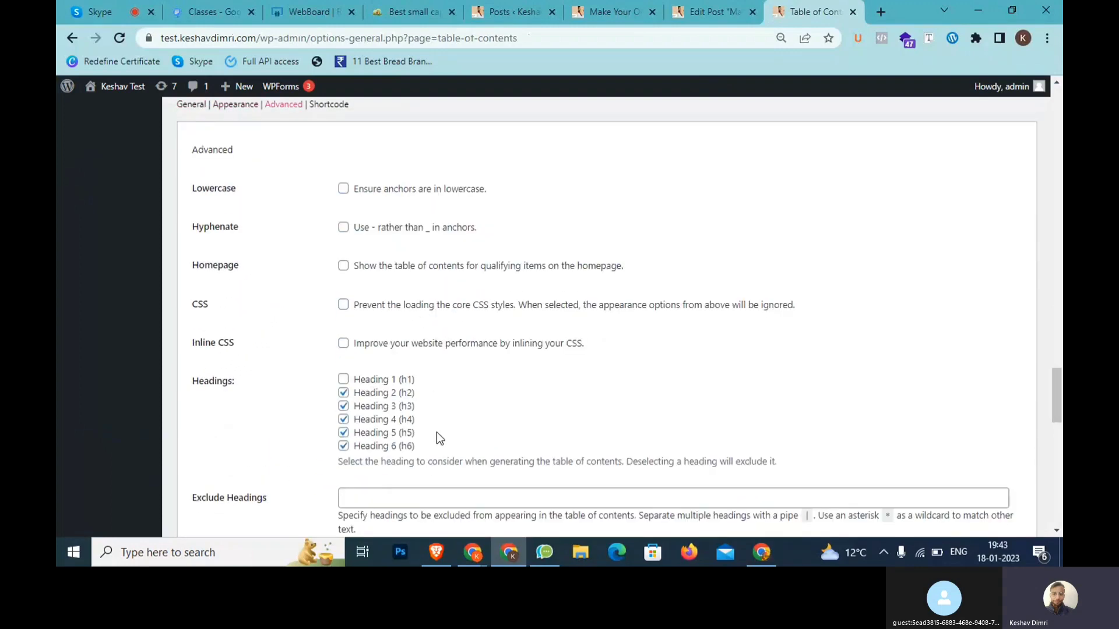
{"action": "left_click_drag", "start_coordinate": [424, 451], "coordinate": [351, 384]}
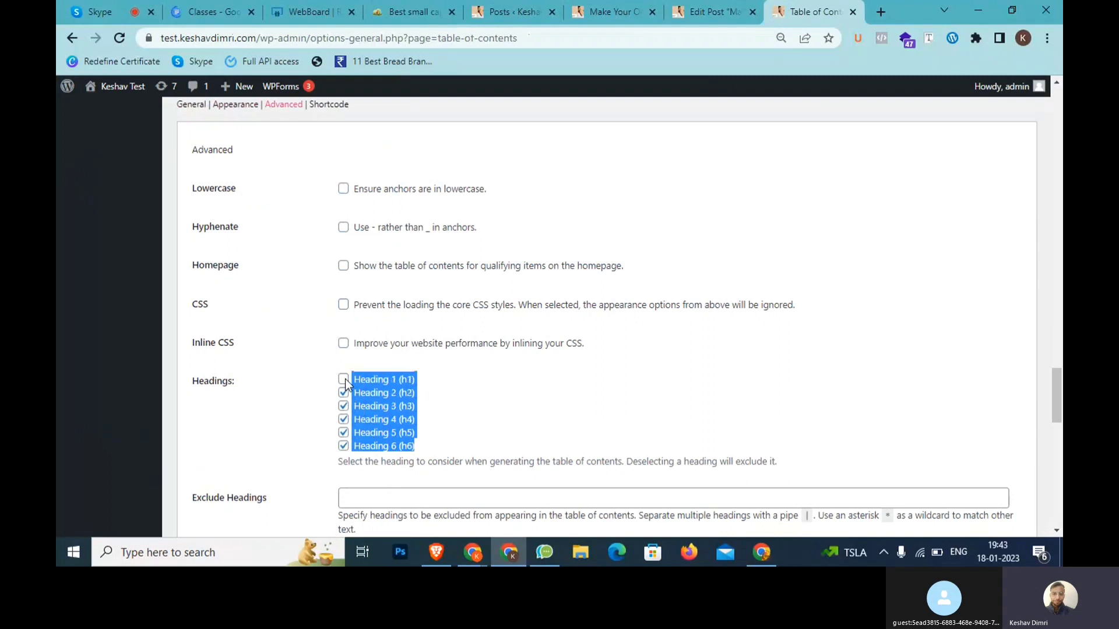
{"action": "left_click", "coordinate": [343, 379]}
{"action": "scroll", "coordinate": [549, 362], "scroll_direction": "down", "scroll_amount": 5}
{"action": "scroll", "coordinate": [627, 341], "scroll_direction": "up", "scroll_amount": 5}
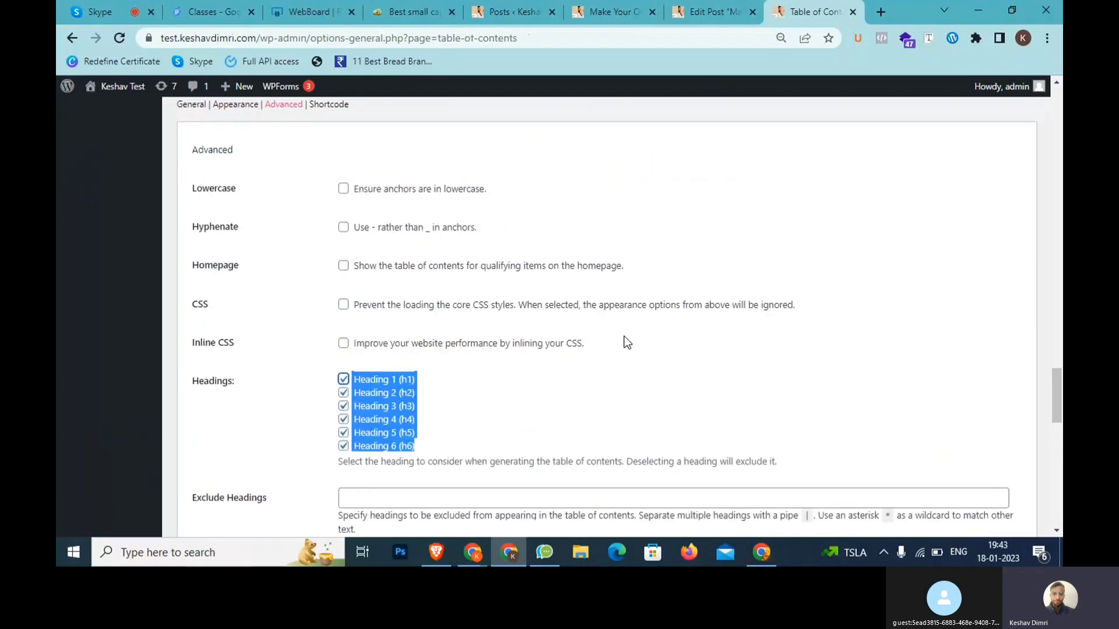